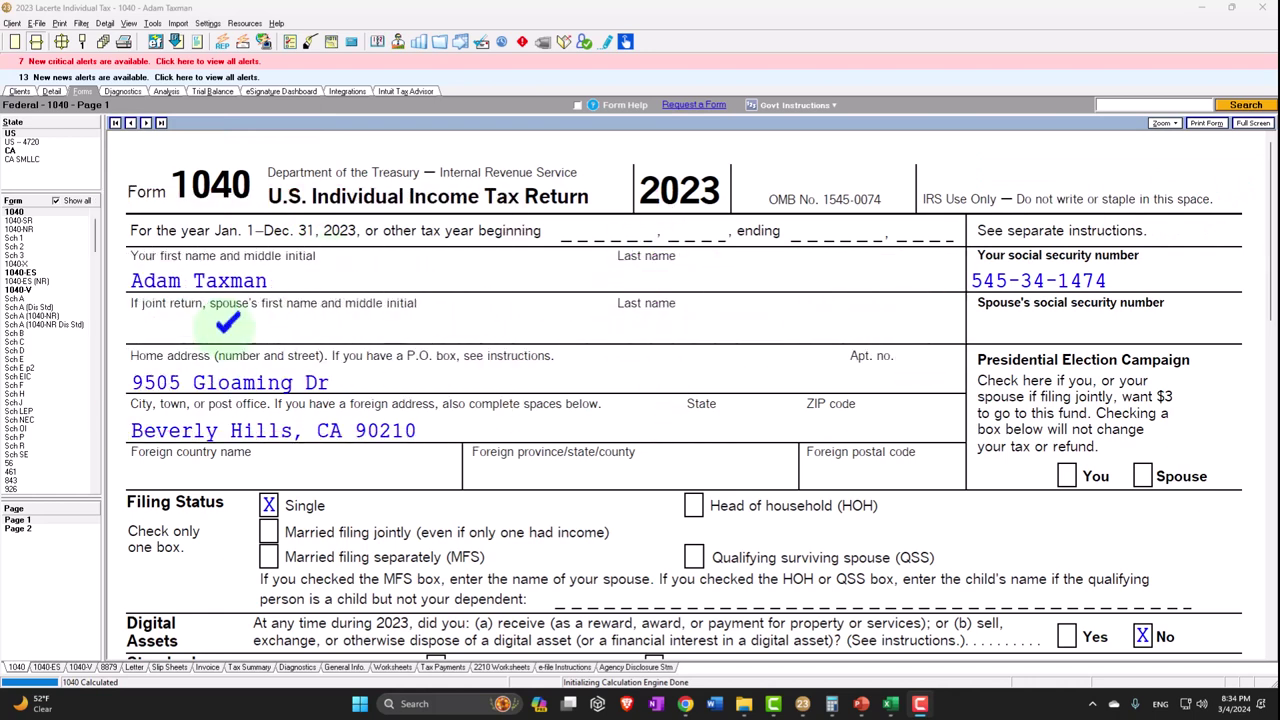
Review Form 1040 page 1 from the filing status and wages down to taxable income on line 15
scroll(680, 400, "down", 3)
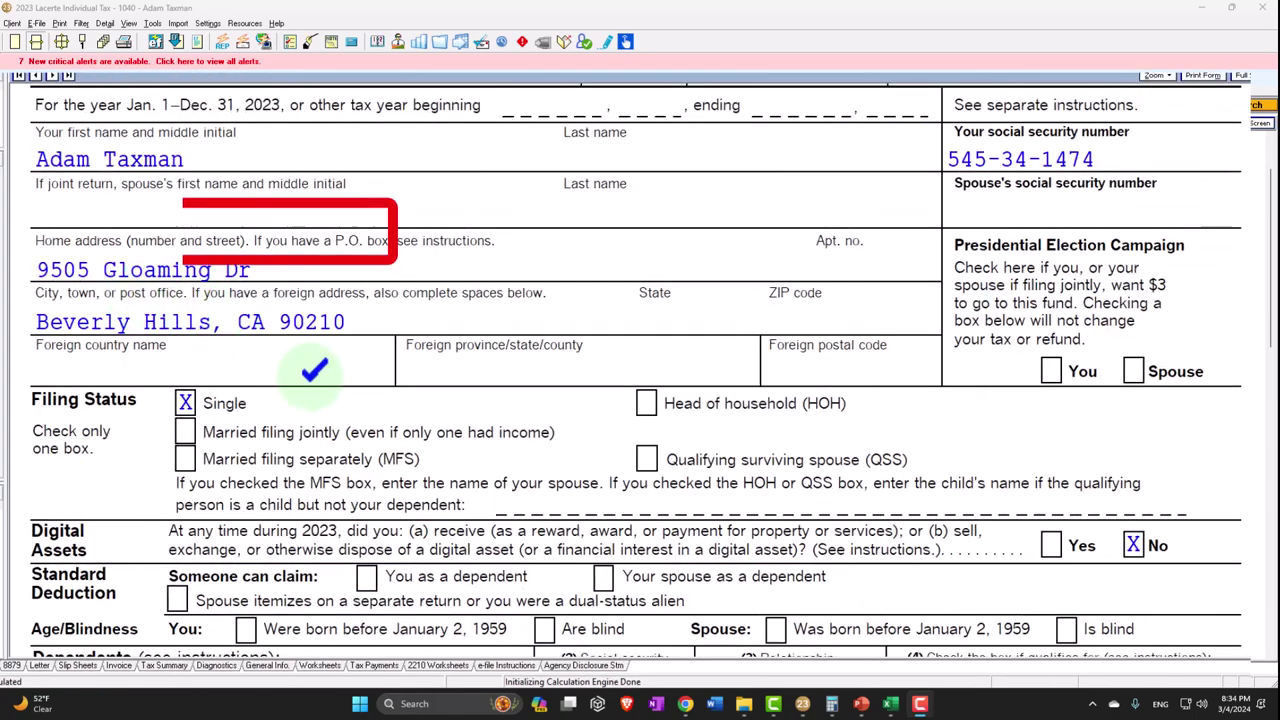
scroll(312, 338, "down", 5)
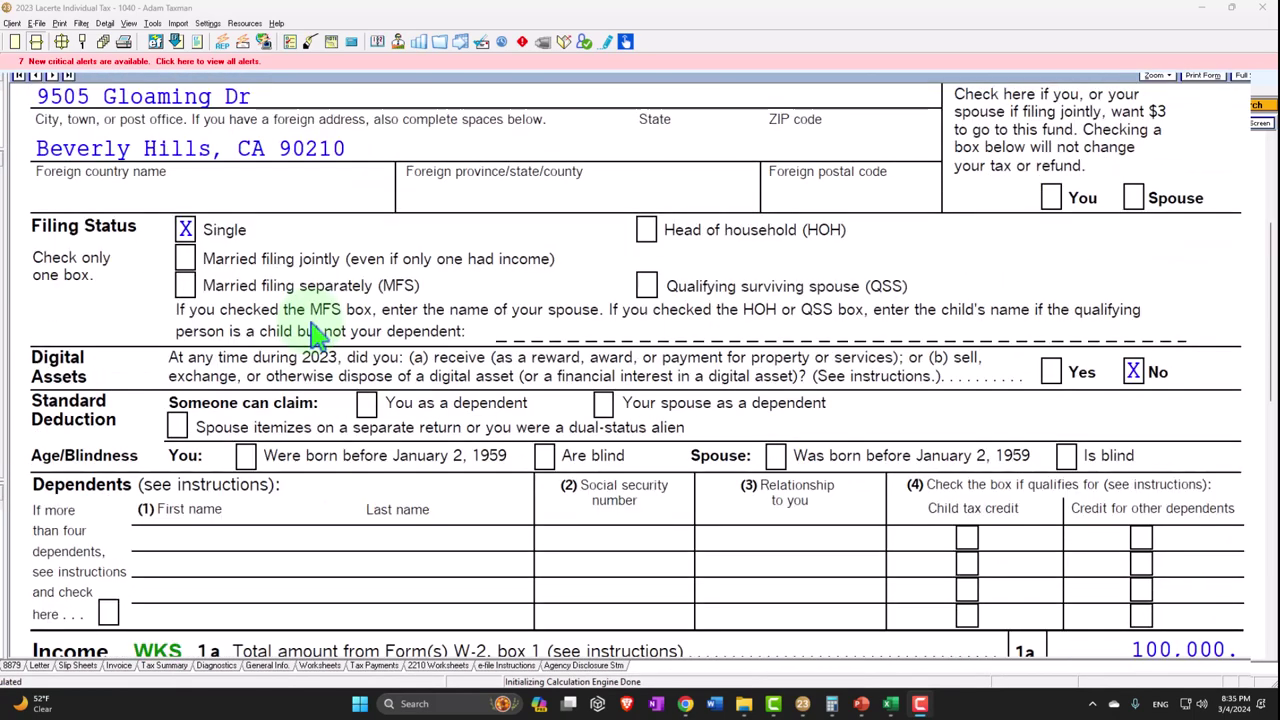
scroll(312, 338, "down", 8)
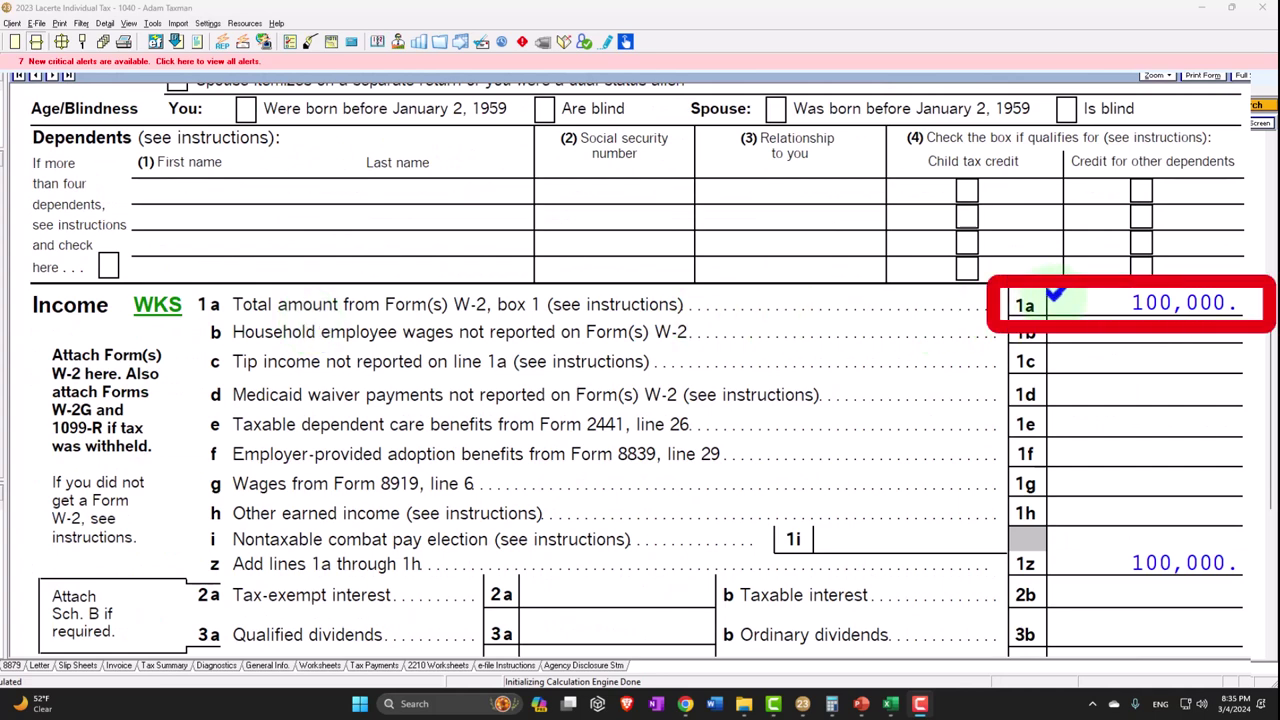
scroll(1056, 310, "down", 10)
scroll(1060, 325, "down", 3)
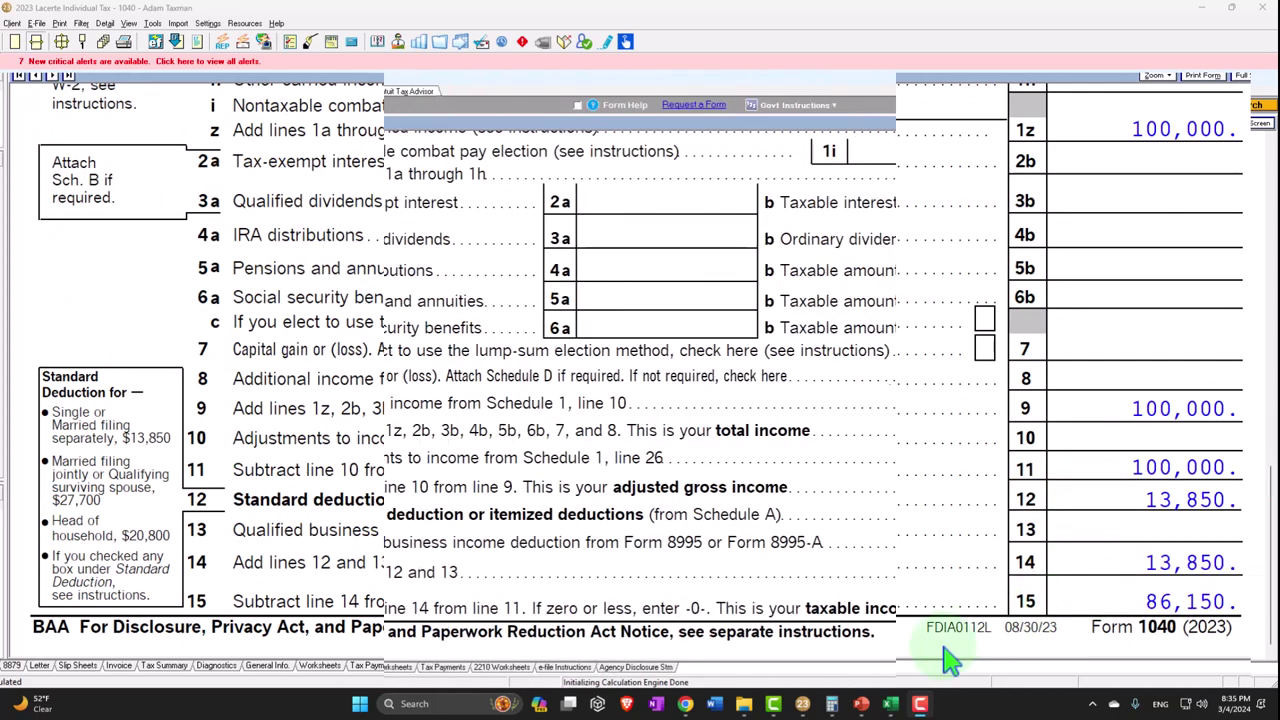
Switch to the Excel worksheet and check the adjusted gross income, standard deduction, taxable income and tax before credits against the return
left_click(890, 704)
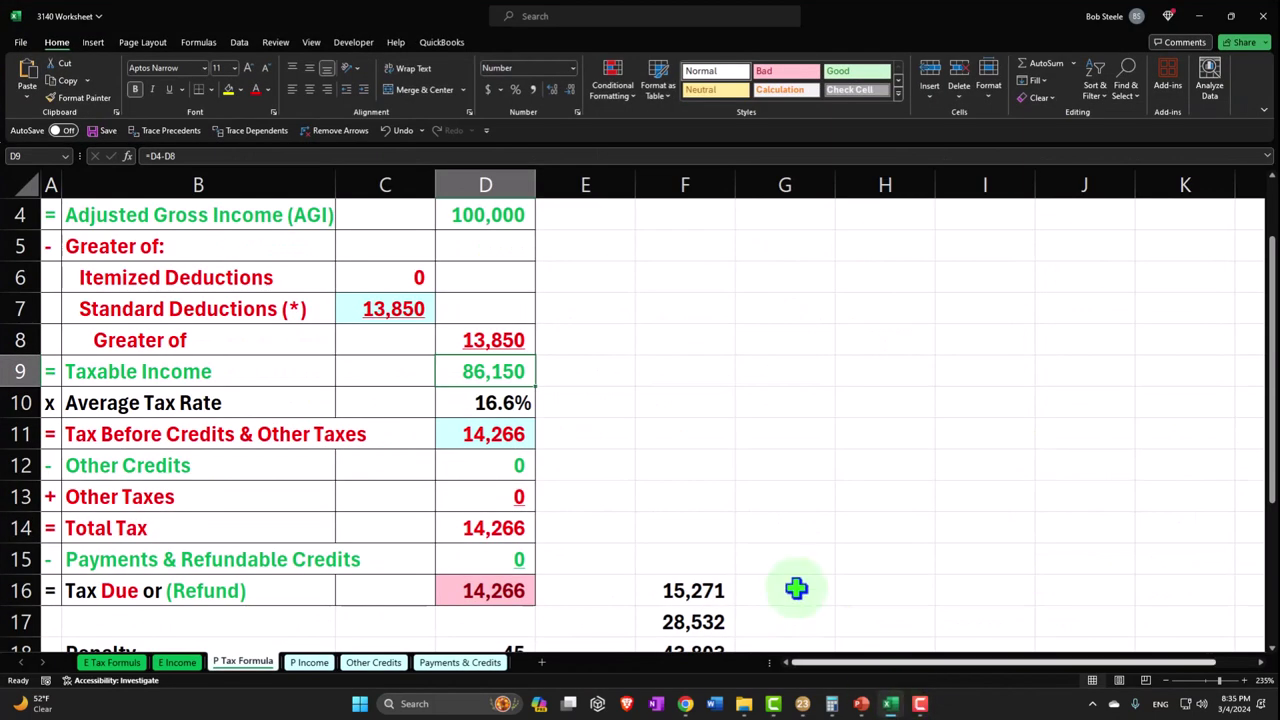
left_click(676, 101)
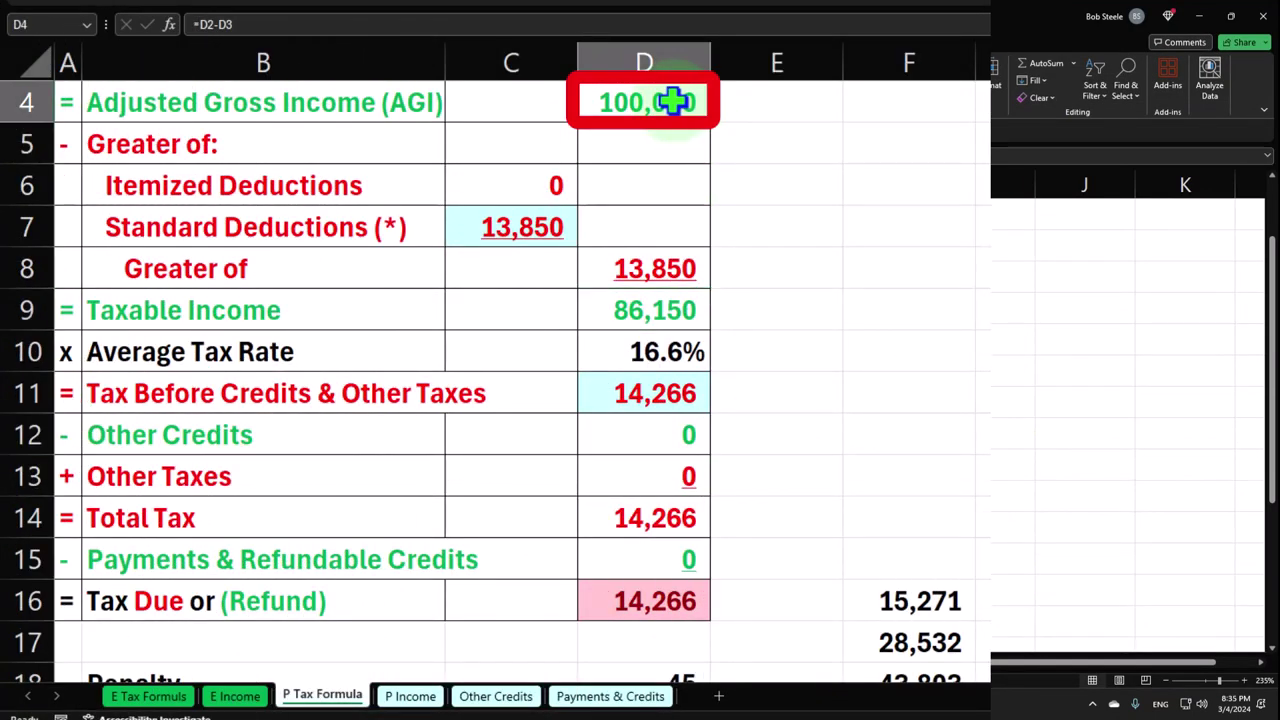
left_click(522, 222)
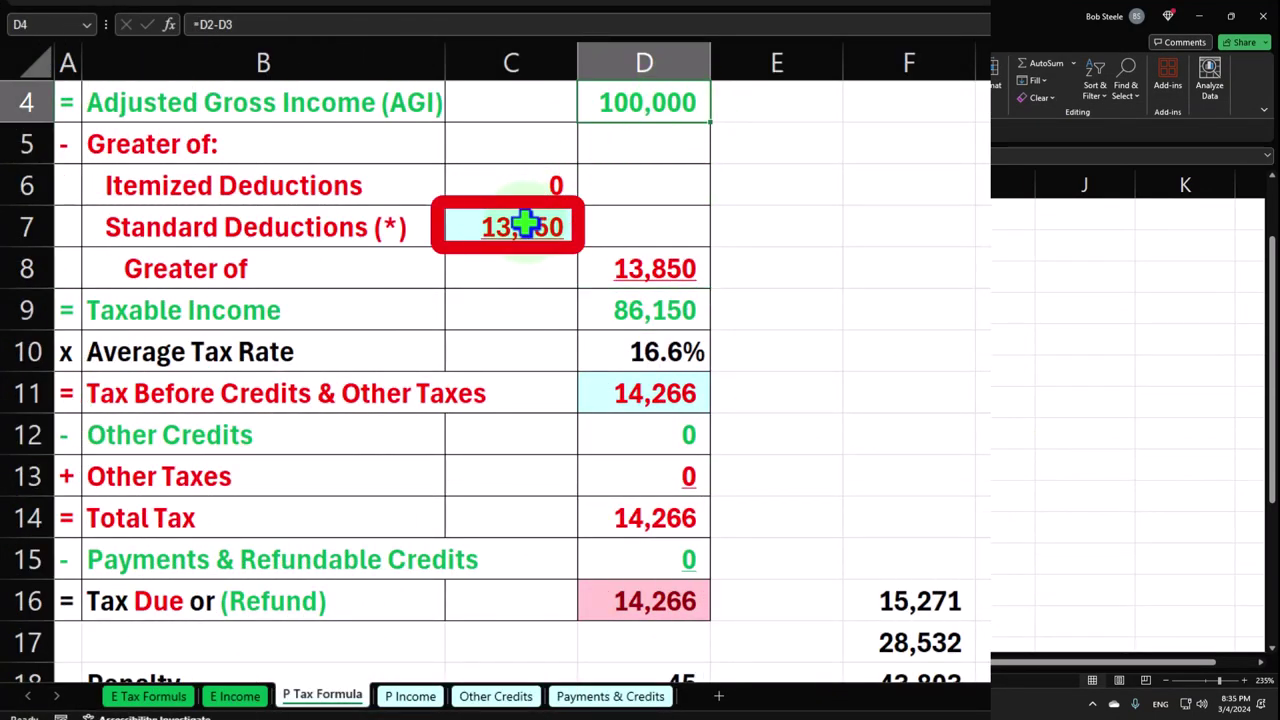
left_click(628, 300)
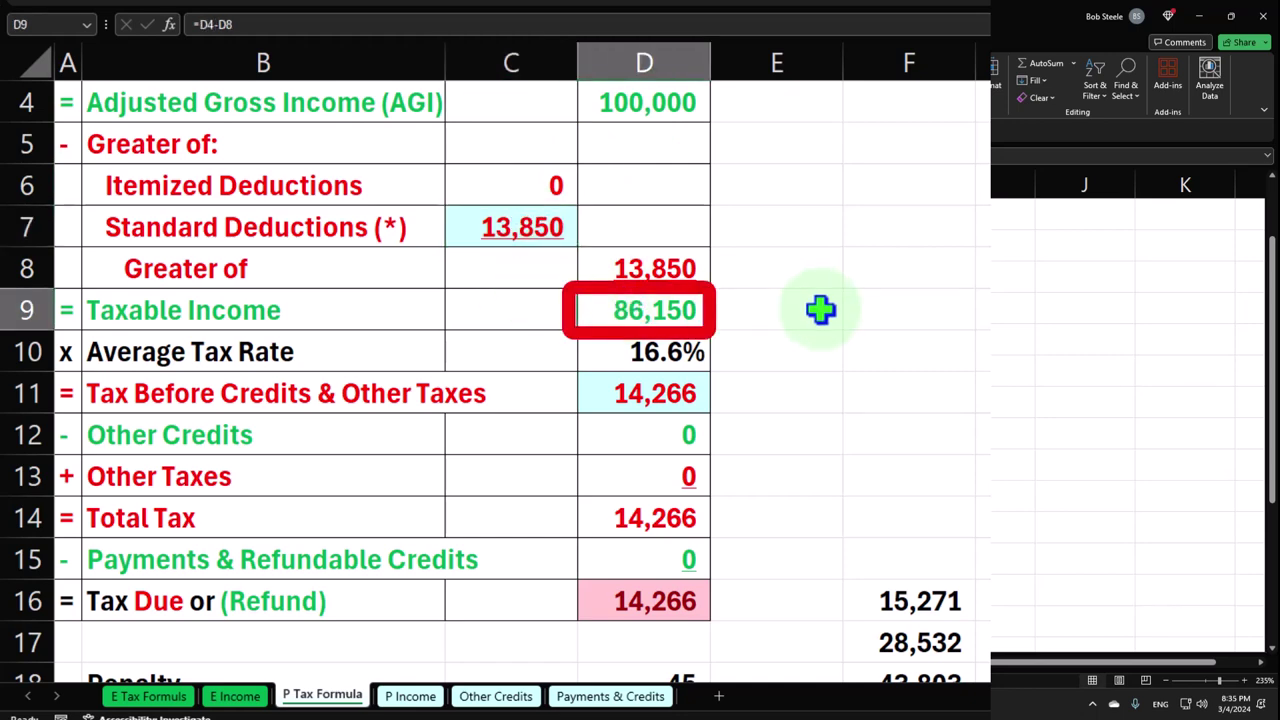
left_click(690, 393)
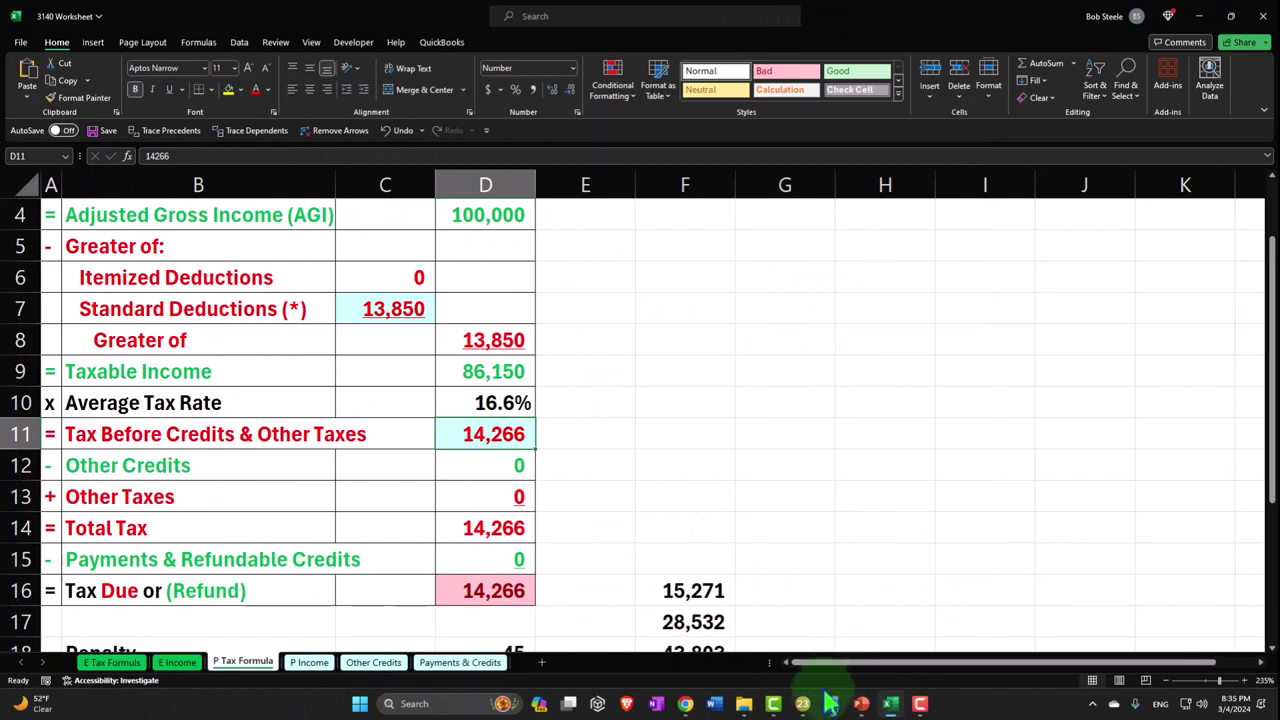
Switch back to Lacerte, check the tax on Form 1040 page 2, and return to page 1
left_click(803, 703)
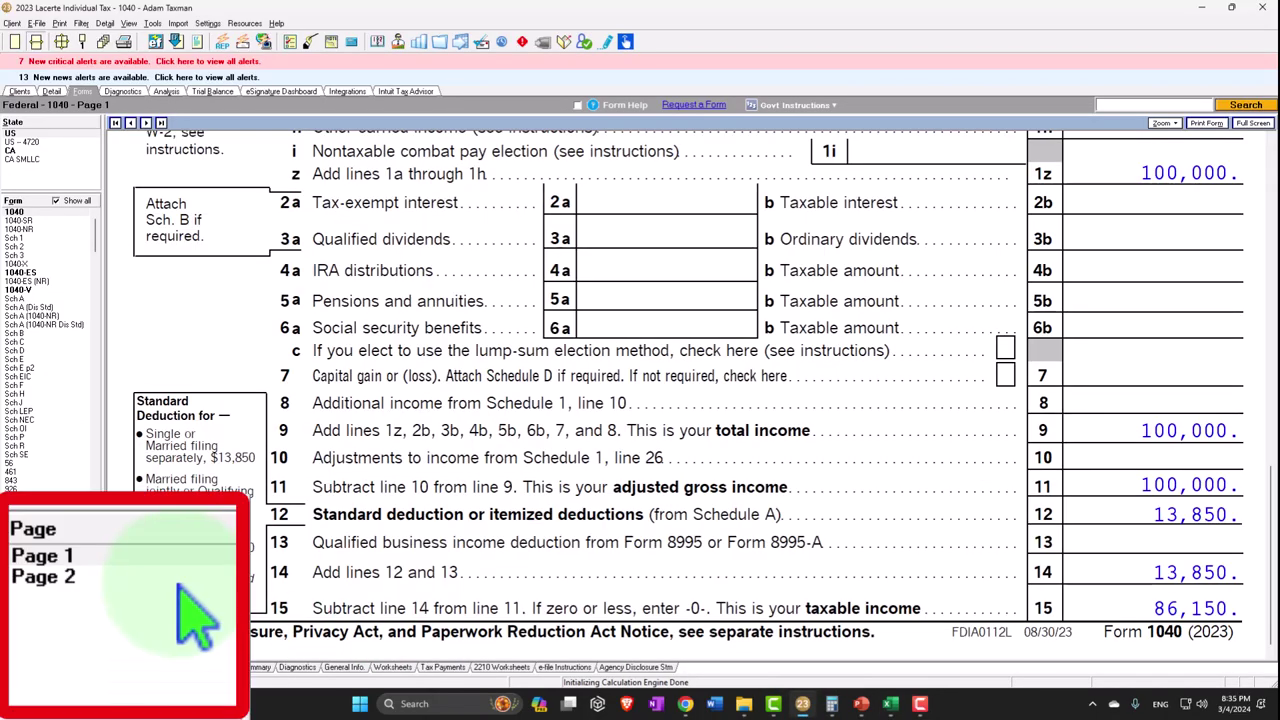
left_click(70, 530)
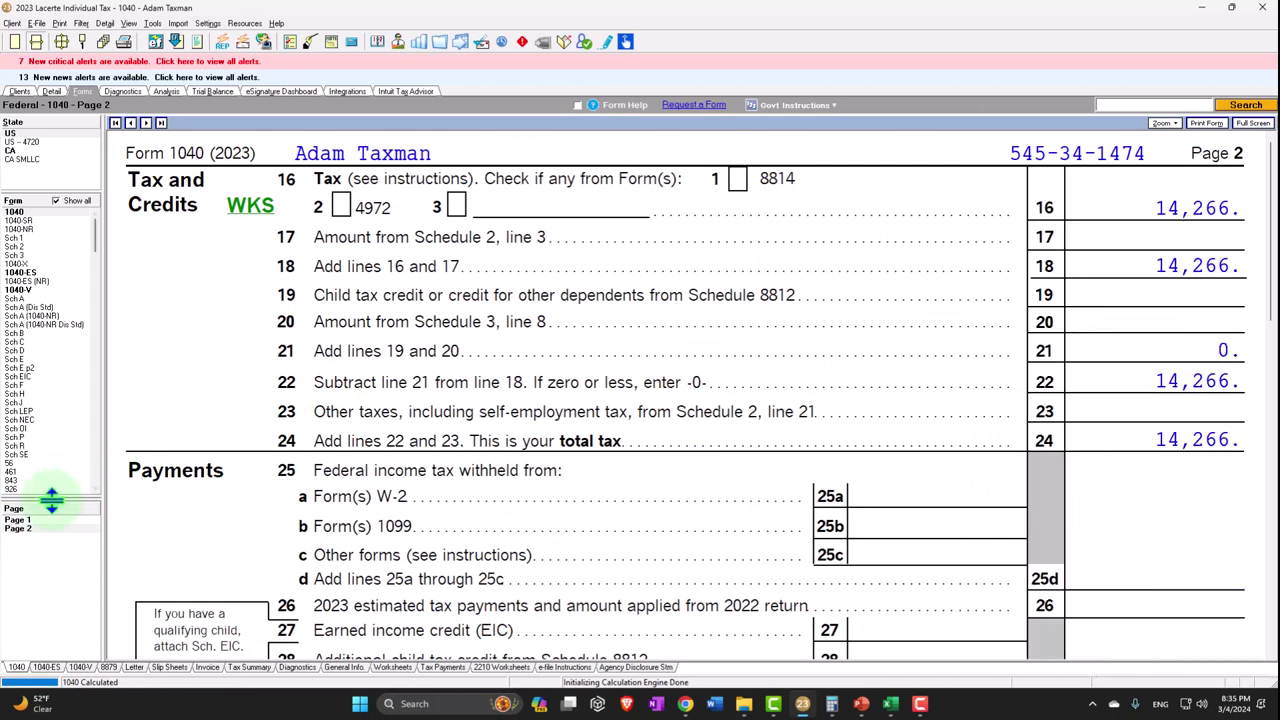
left_click(22, 520)
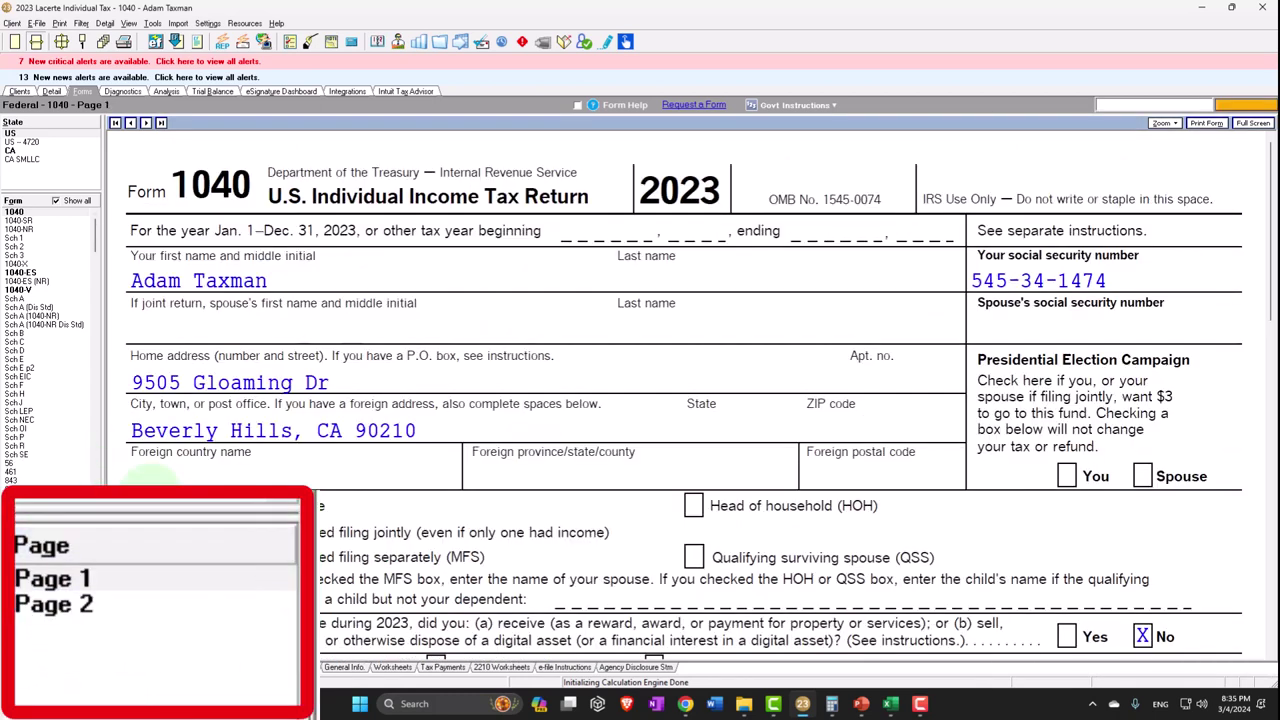
View the Form 1099-INT slide in PowerPoint, and return to Lacerte to examine the interest lines of Form 1040
left_click(861, 703)
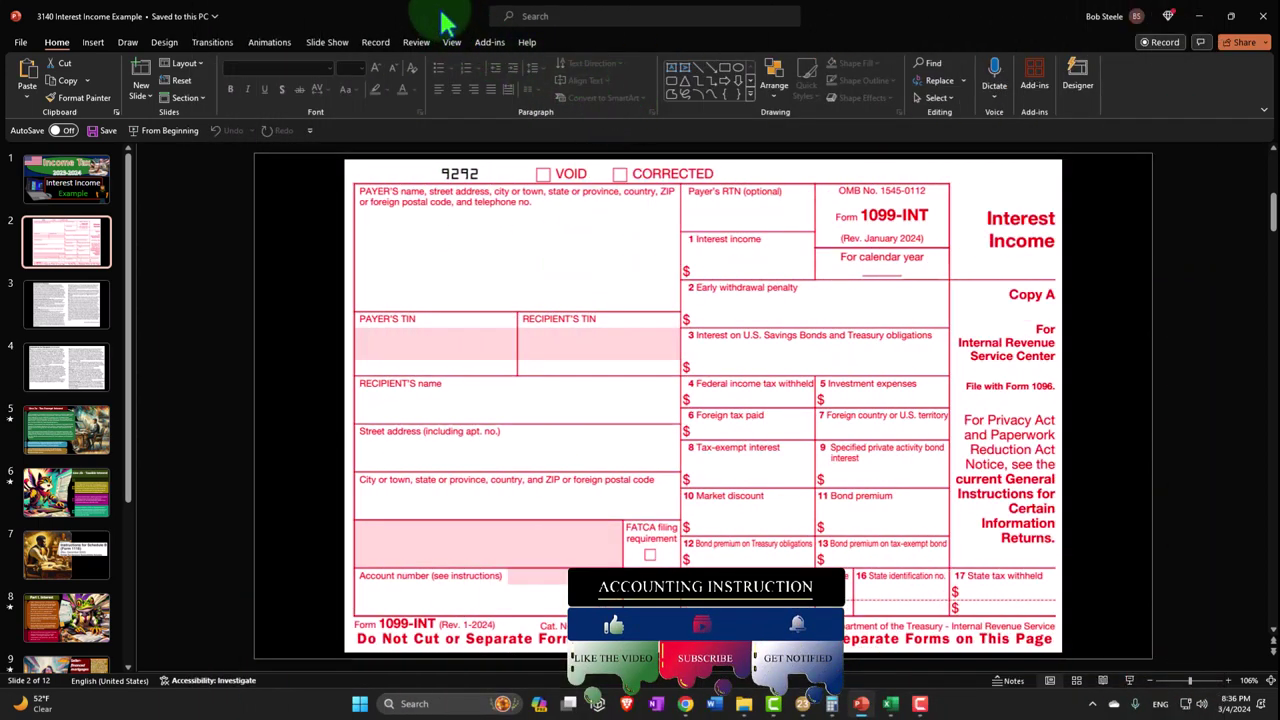
key("alt+Tab")
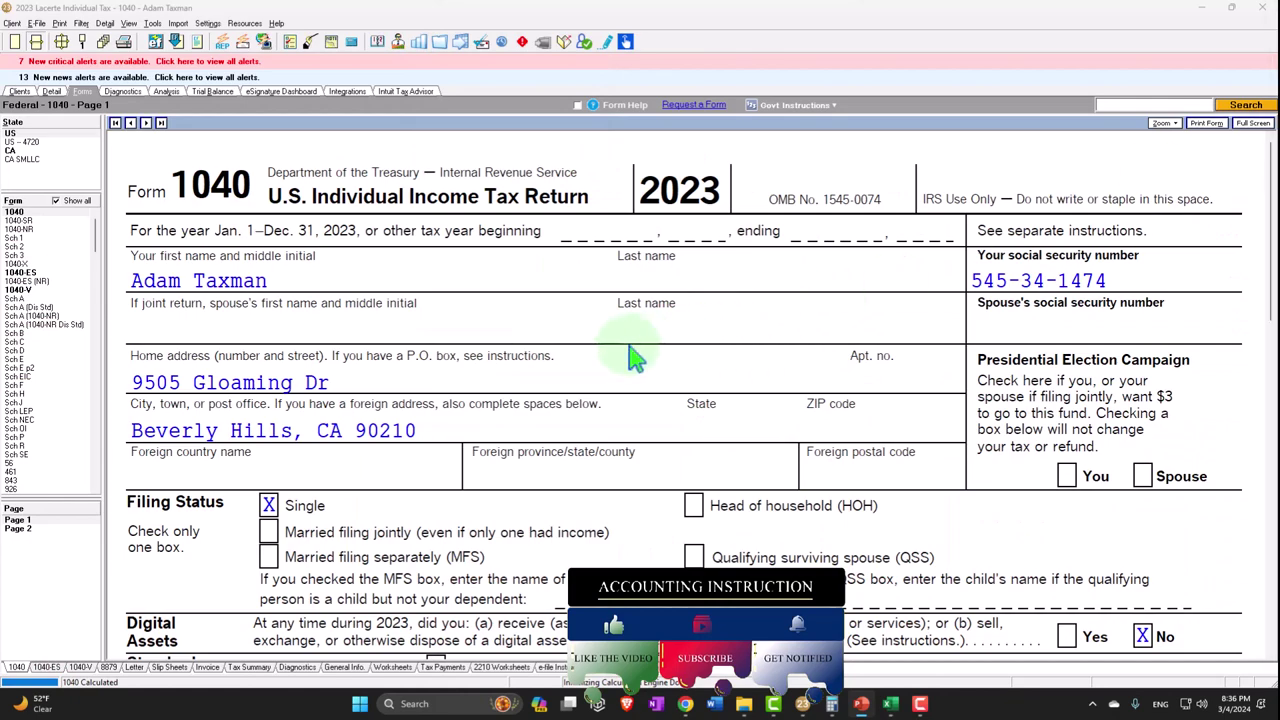
scroll(600, 380, "down", 3)
scroll(585, 400, "down", 6)
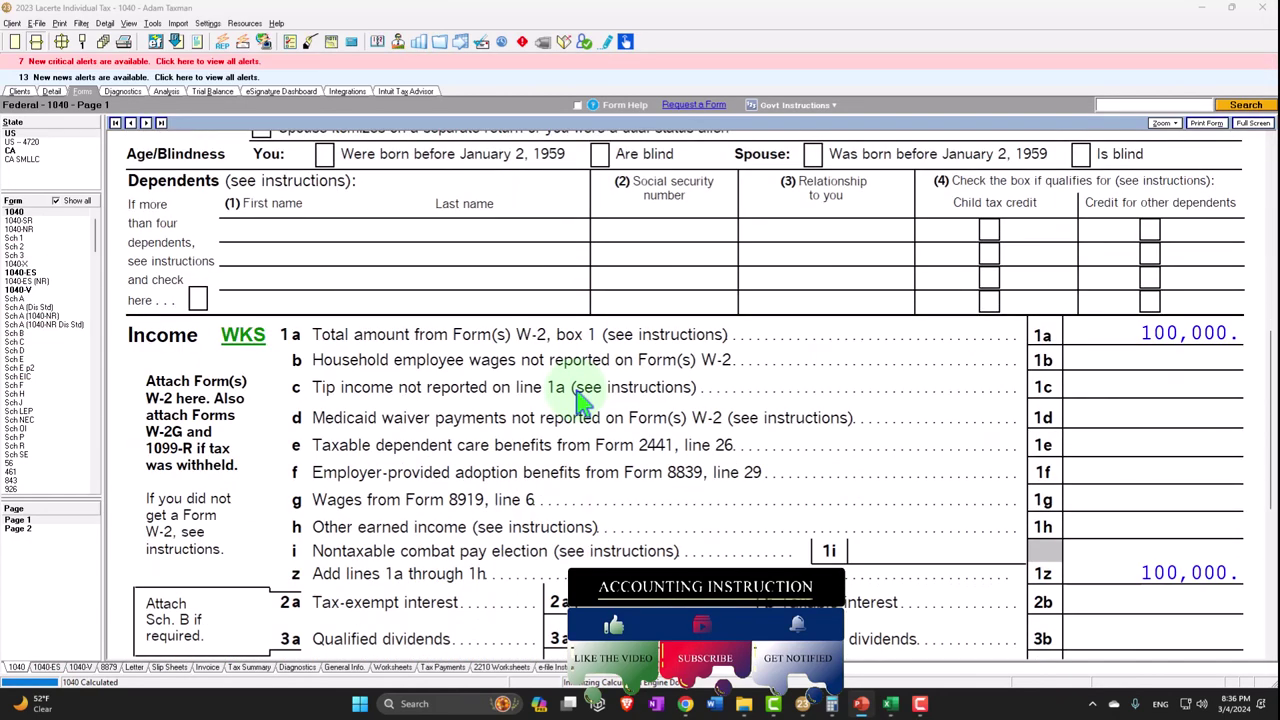
scroll(583, 400, "down", 1)
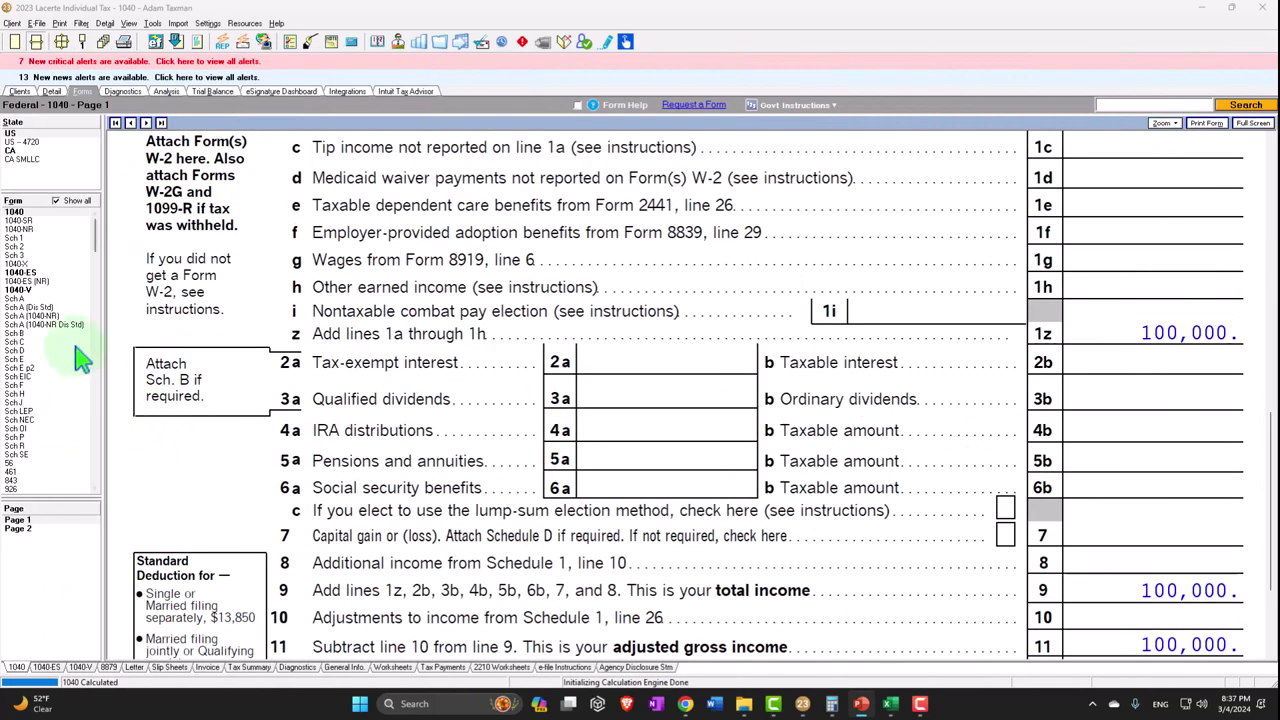
View Schedule B and open the Interest Income (1099-INT, 1099-OID) input screen in the return's detail
double_click(84, 322)
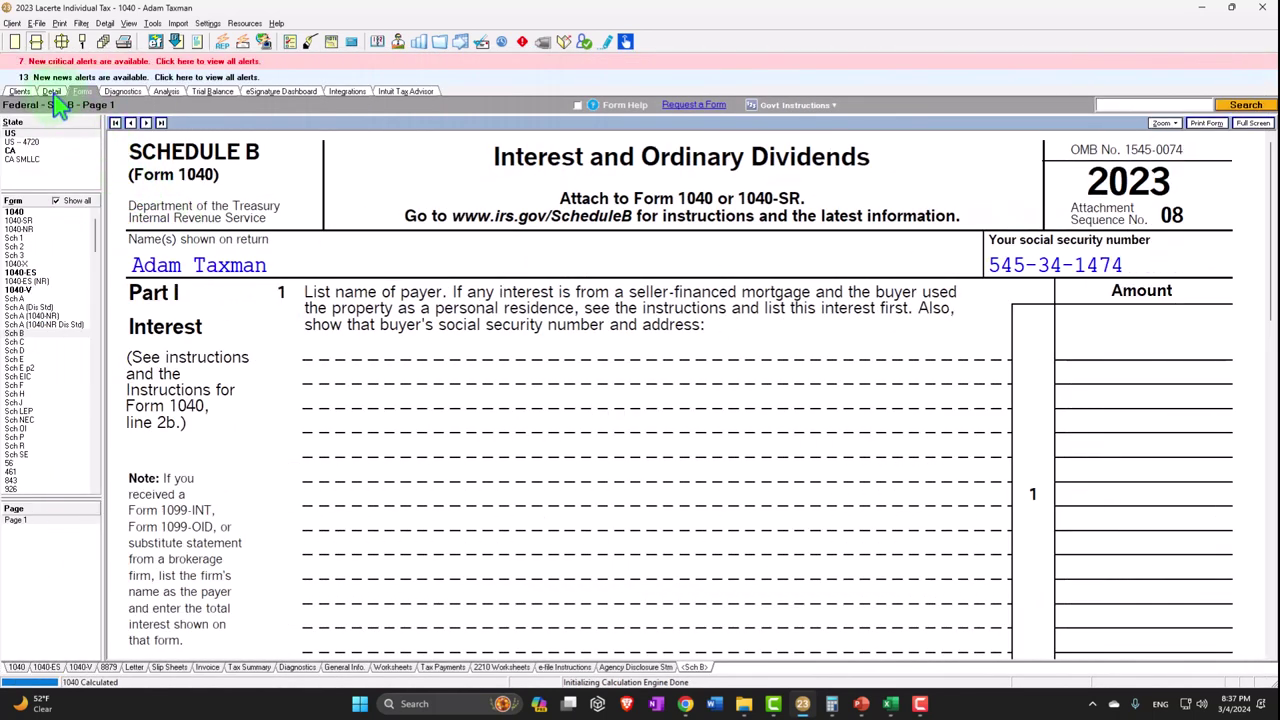
left_click(52, 92)
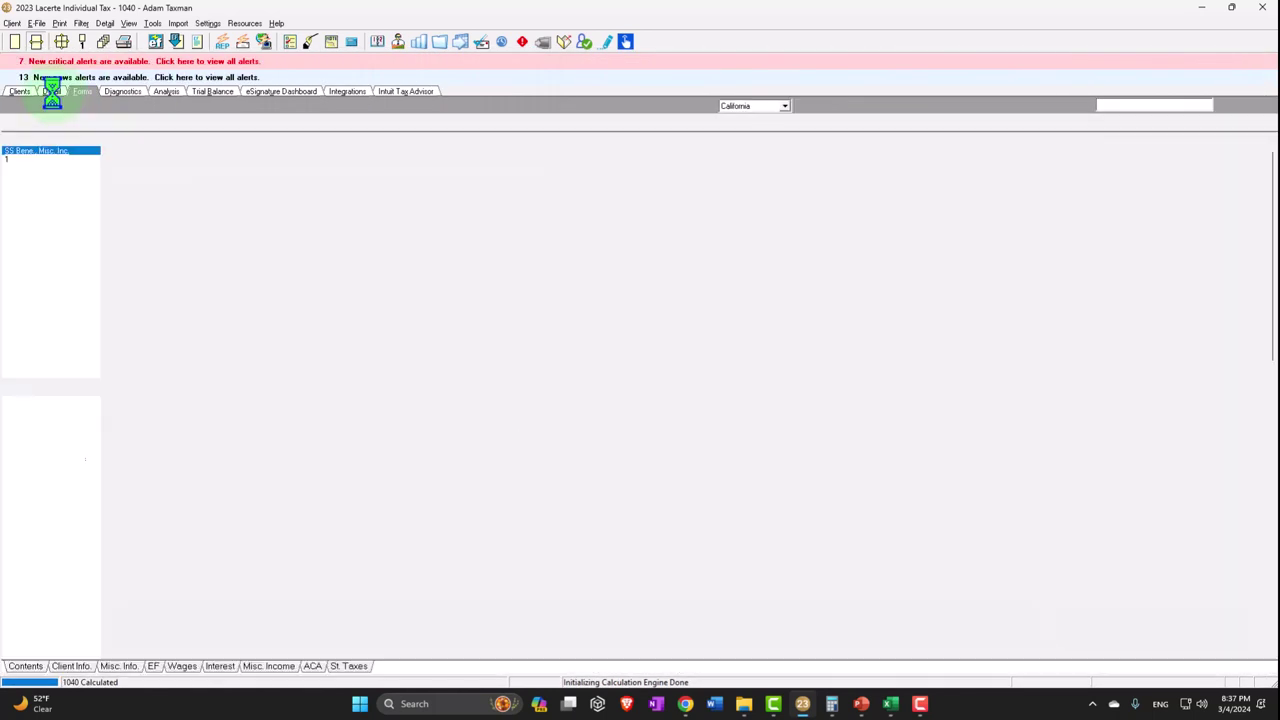
left_click(178, 162)
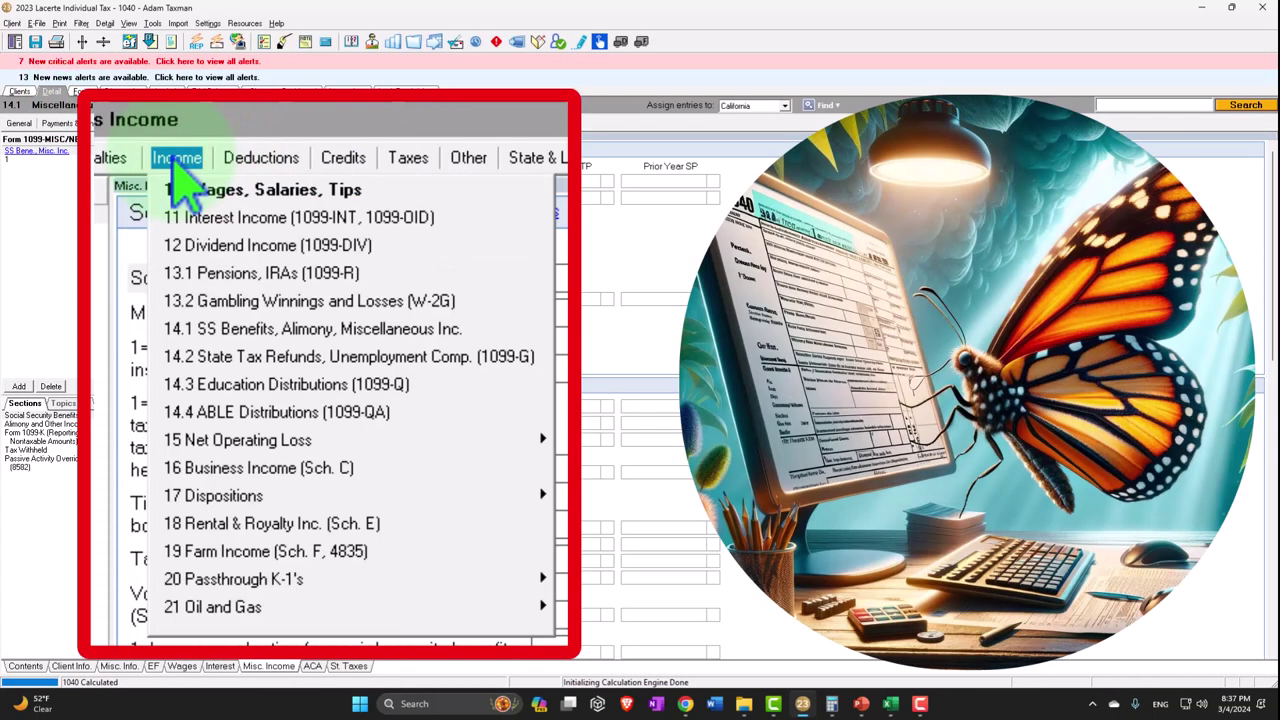
left_click(200, 219)
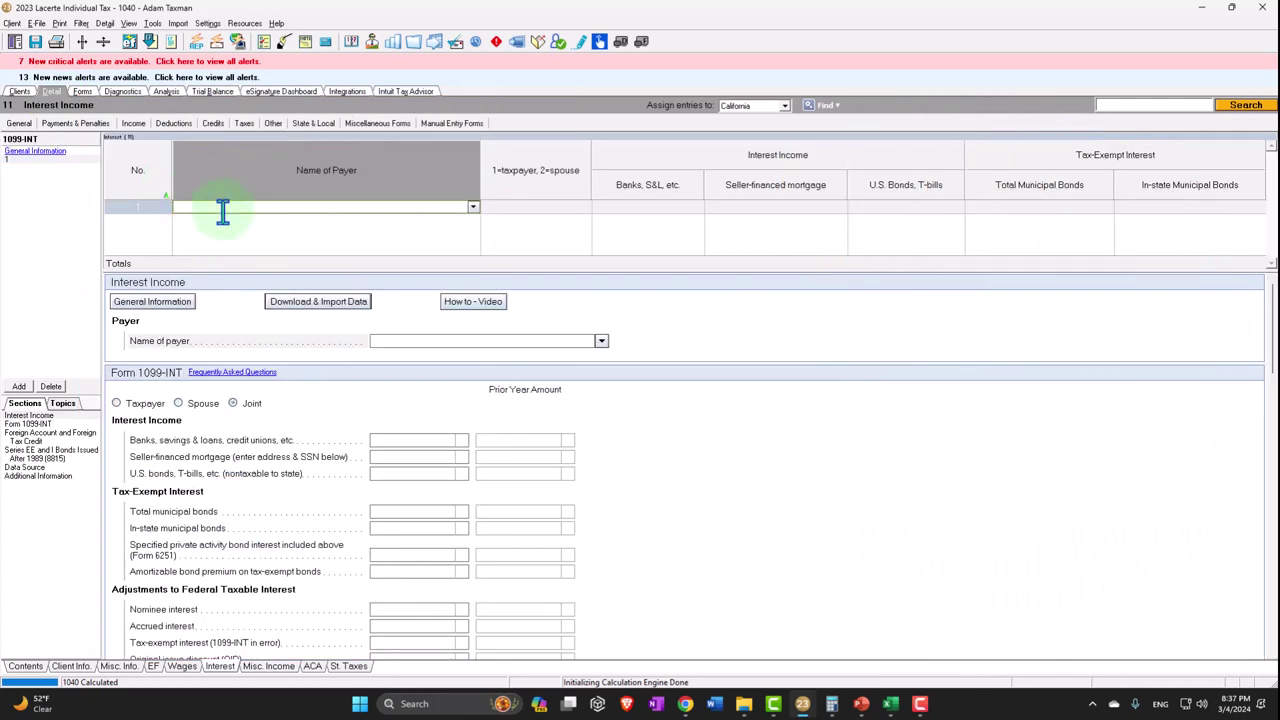
Enter Bank 1 as the payer with 100 of interest from banks, and return to the tax forms
type("Bank 1")
key("Tab")
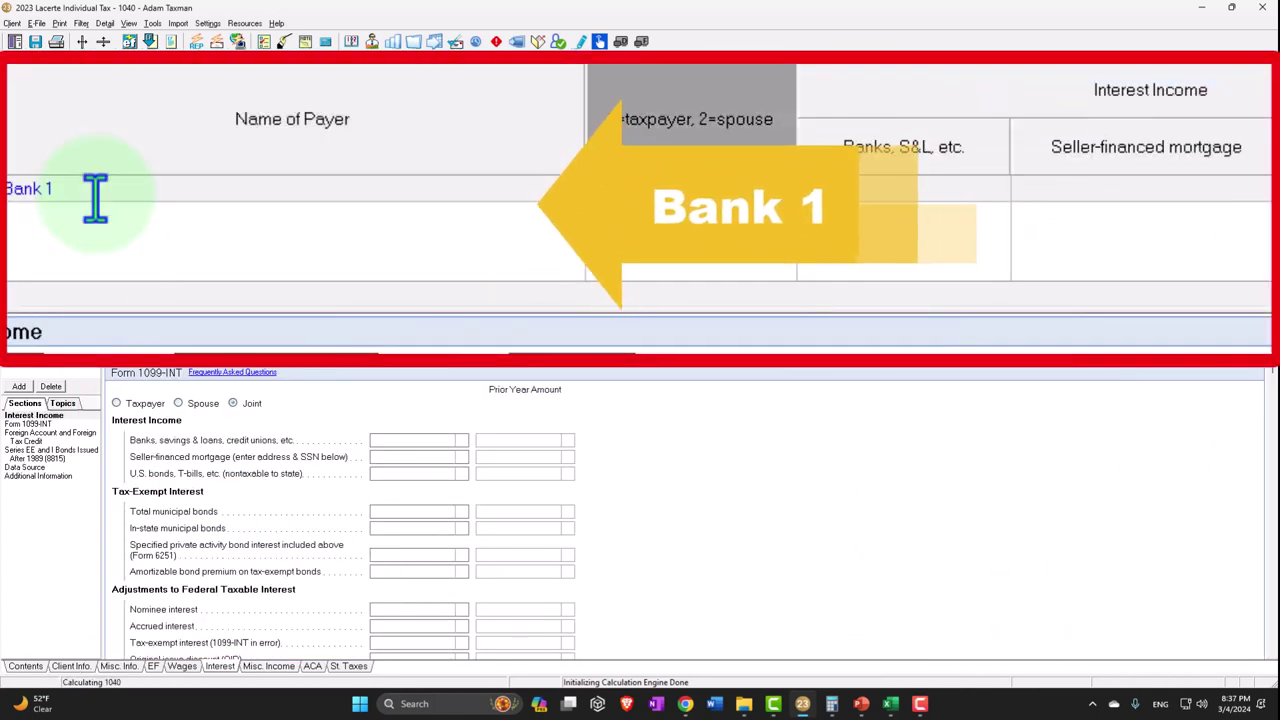
key("Tab")
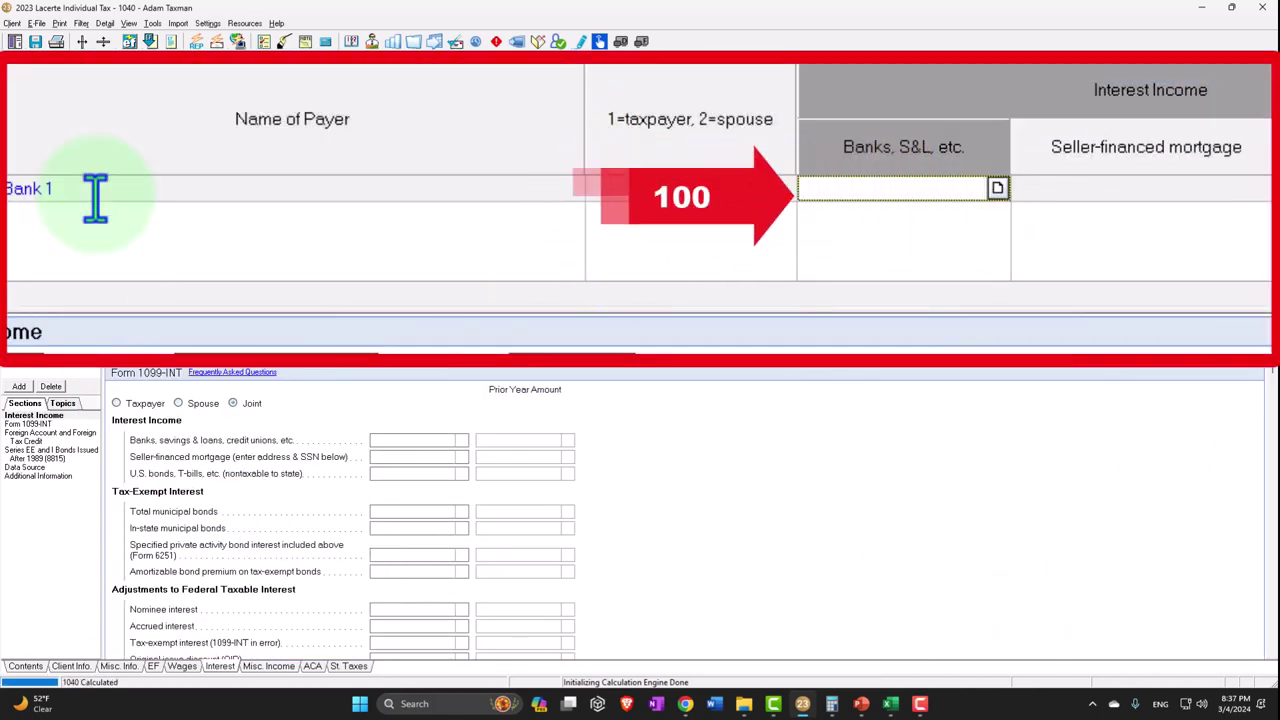
type("100")
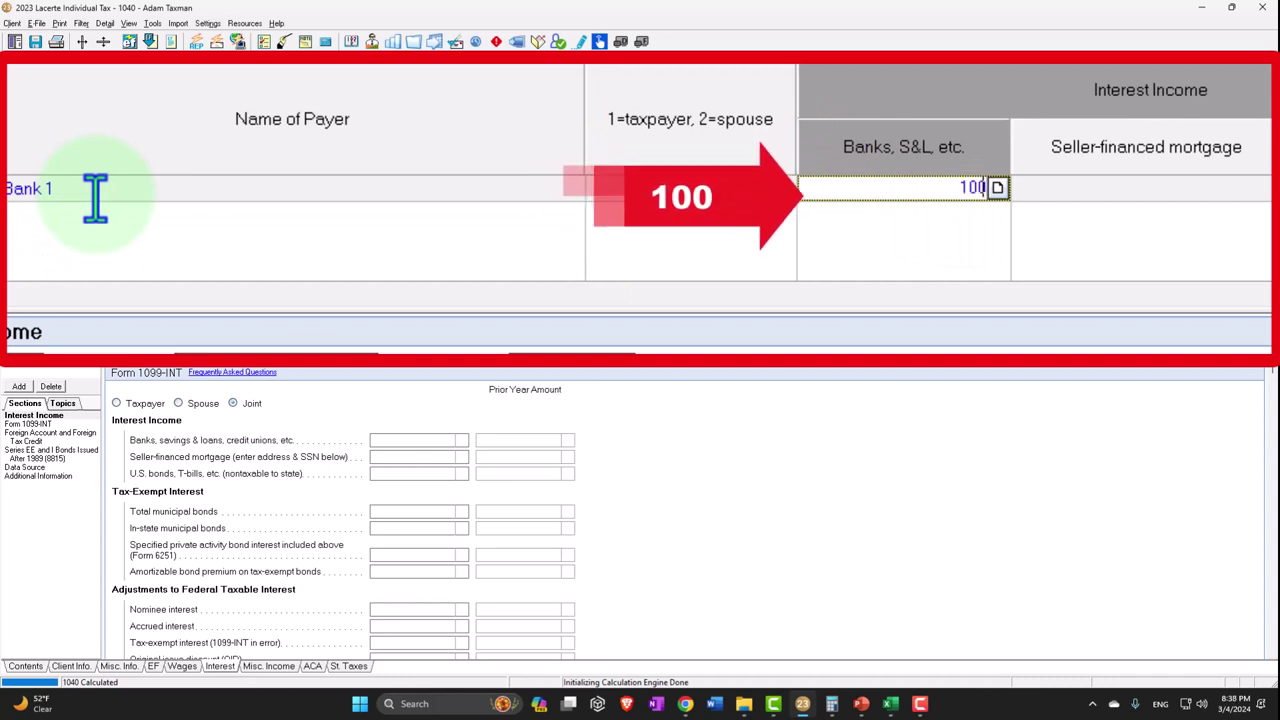
key("Tab")
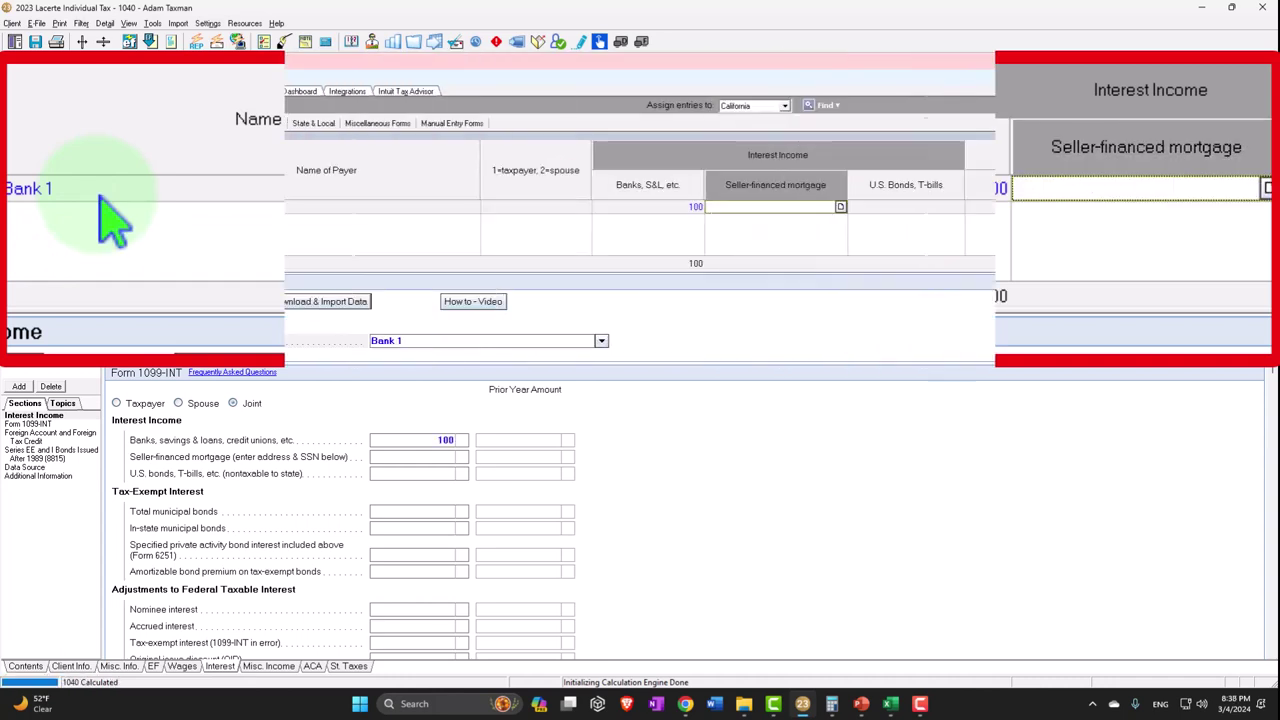
left_click(83, 91)
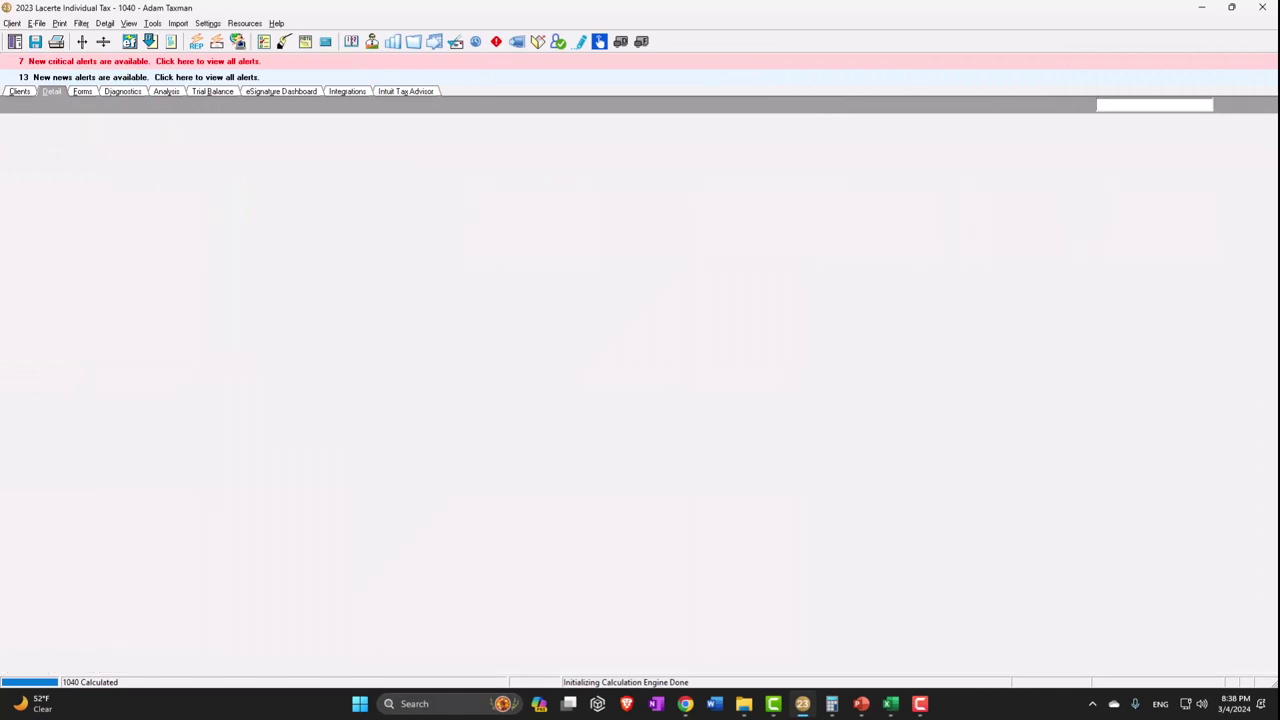
Switch to PowerPoint, look through the 1099-INT recipient instruction slides, and return to the Form 1099-INT slide
key("alt+Tab")
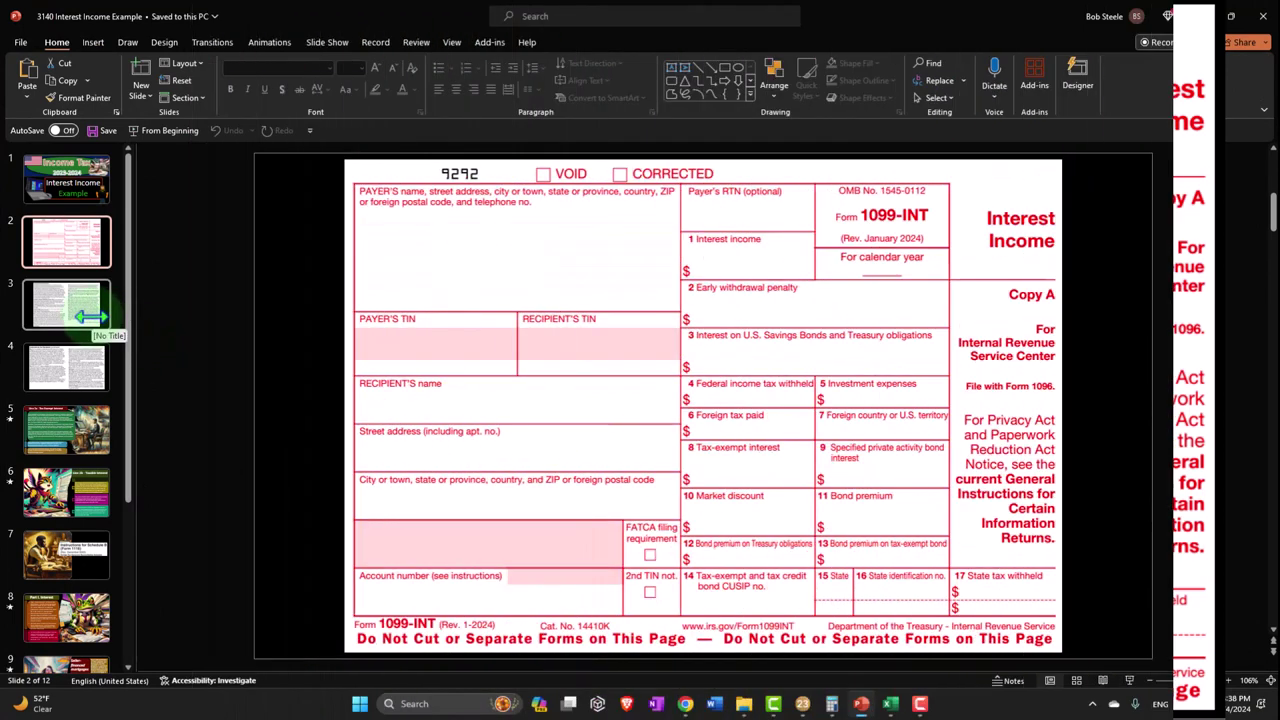
left_click(88, 316)
left_click(74, 368)
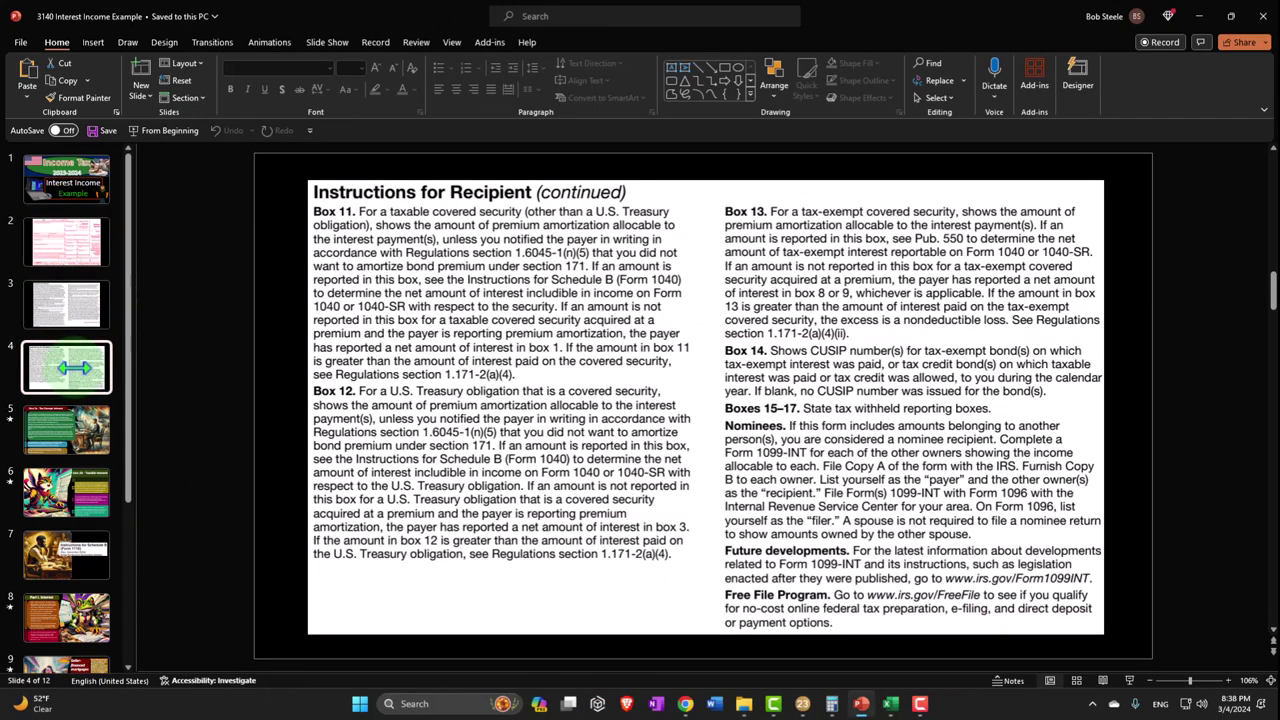
left_click(66, 245)
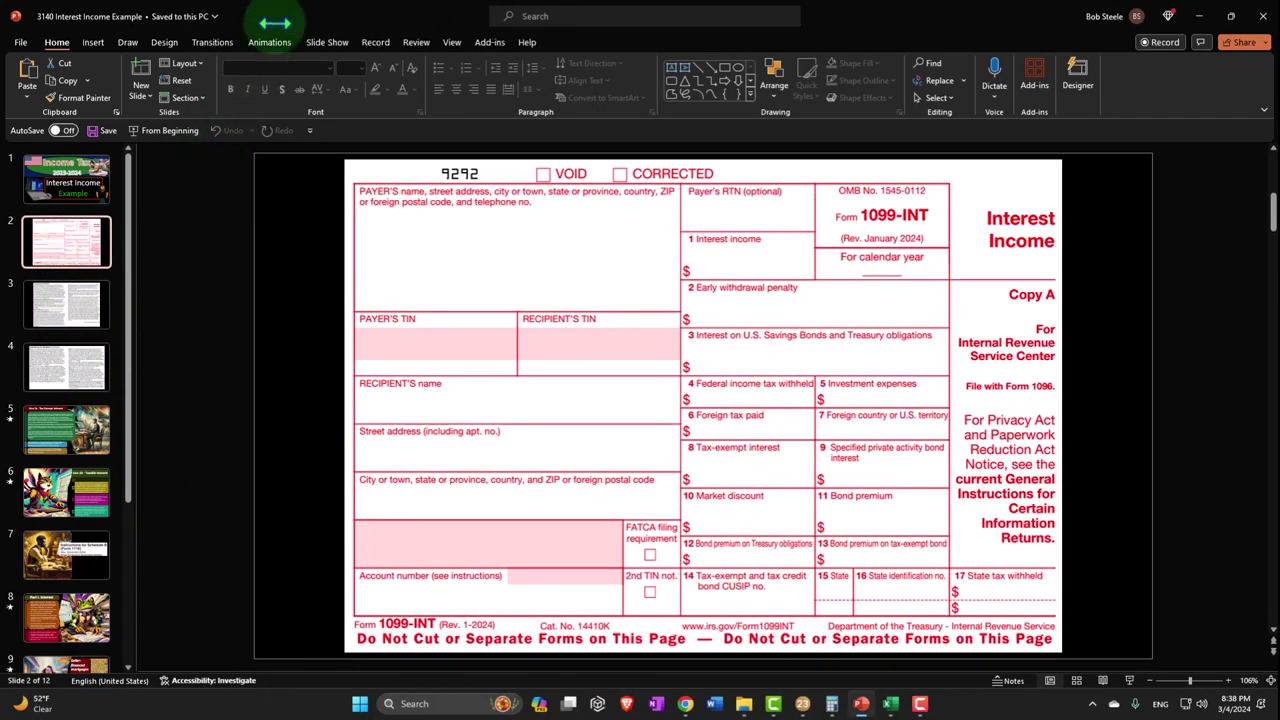
Return to Lacerte and check the interest on Schedule B and on Form 1040 line 2b
key("alt+Tab")
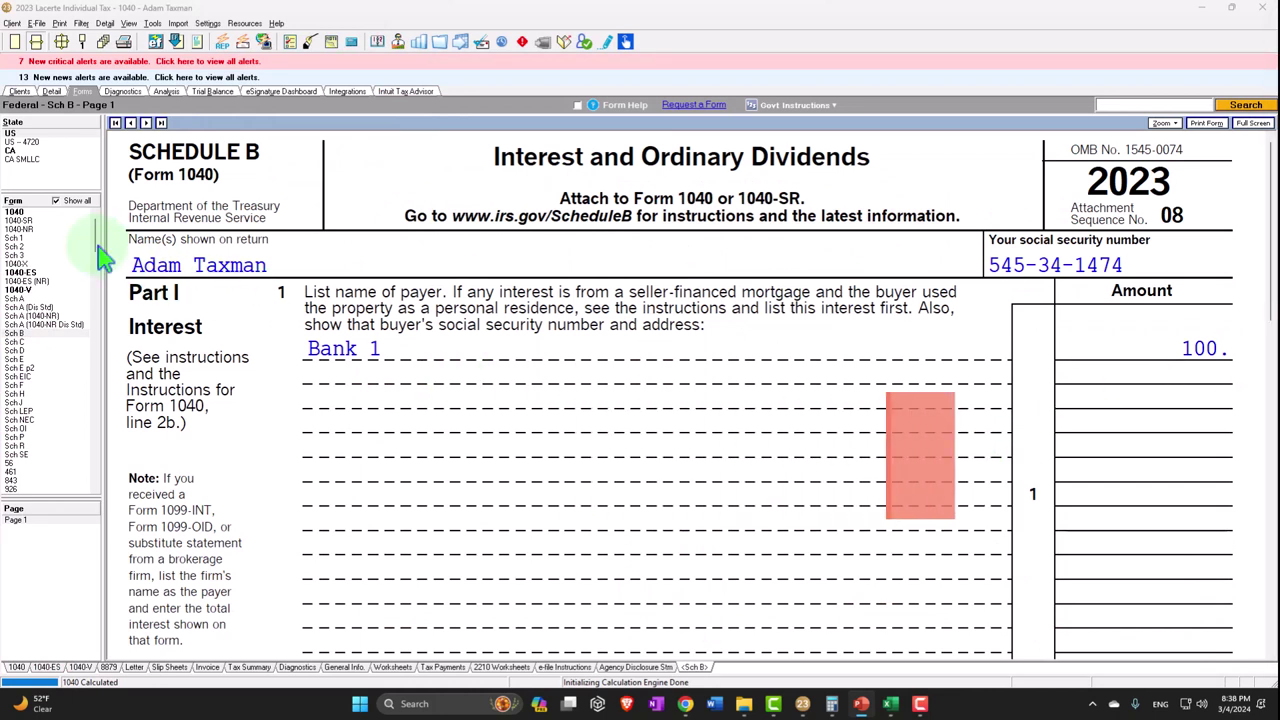
left_click(14, 211)
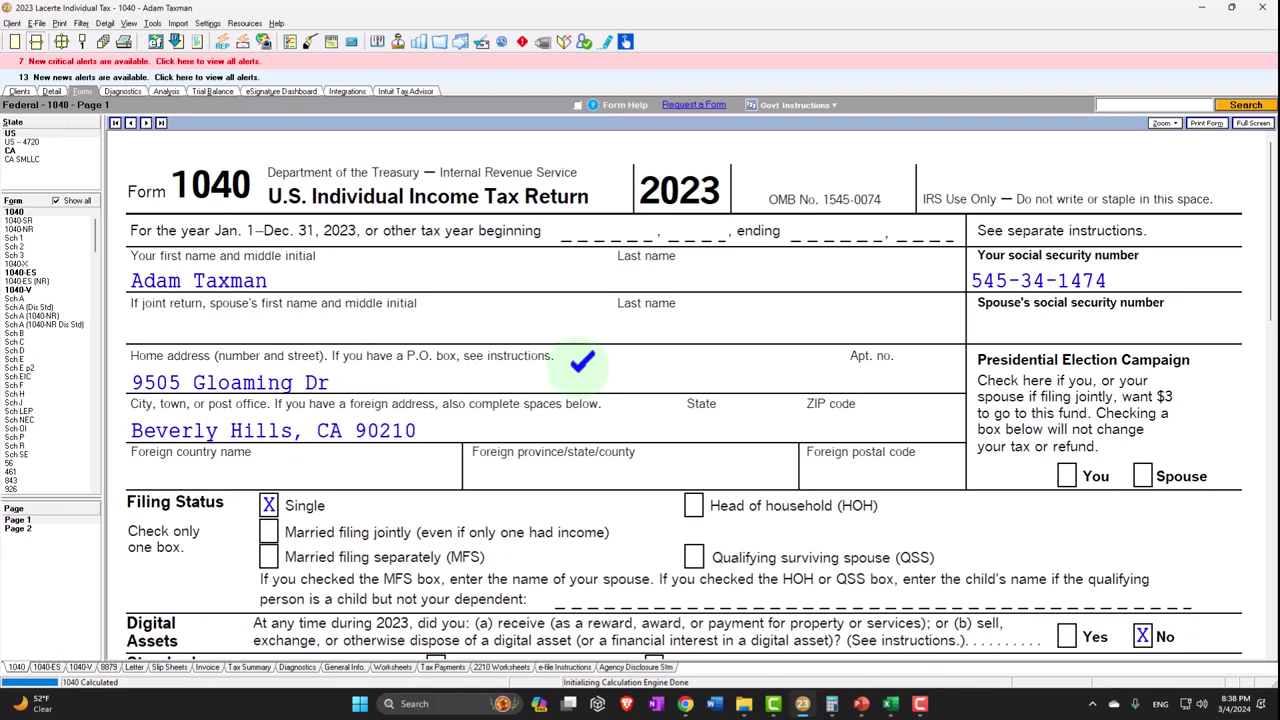
scroll(582, 362, "down", 15)
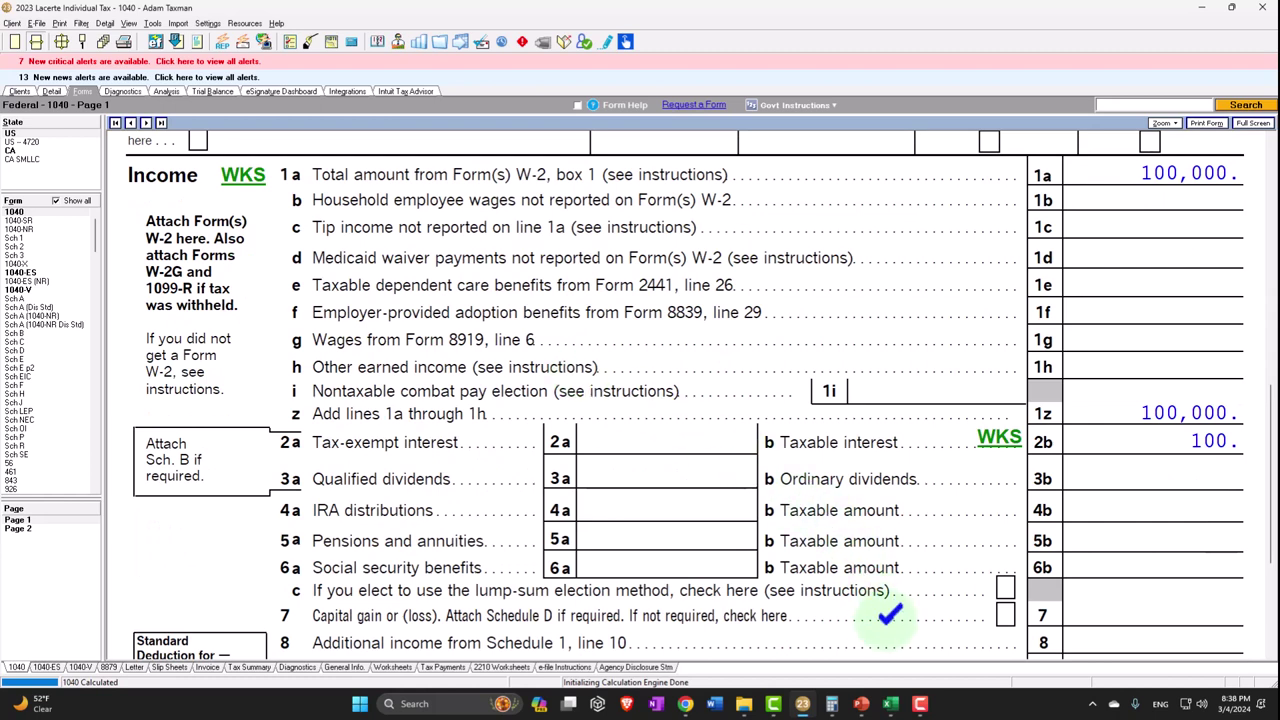
Switch to the 3140 Worksheet in Excel and open the P Income sheet at its Total income row
left_click(890, 703)
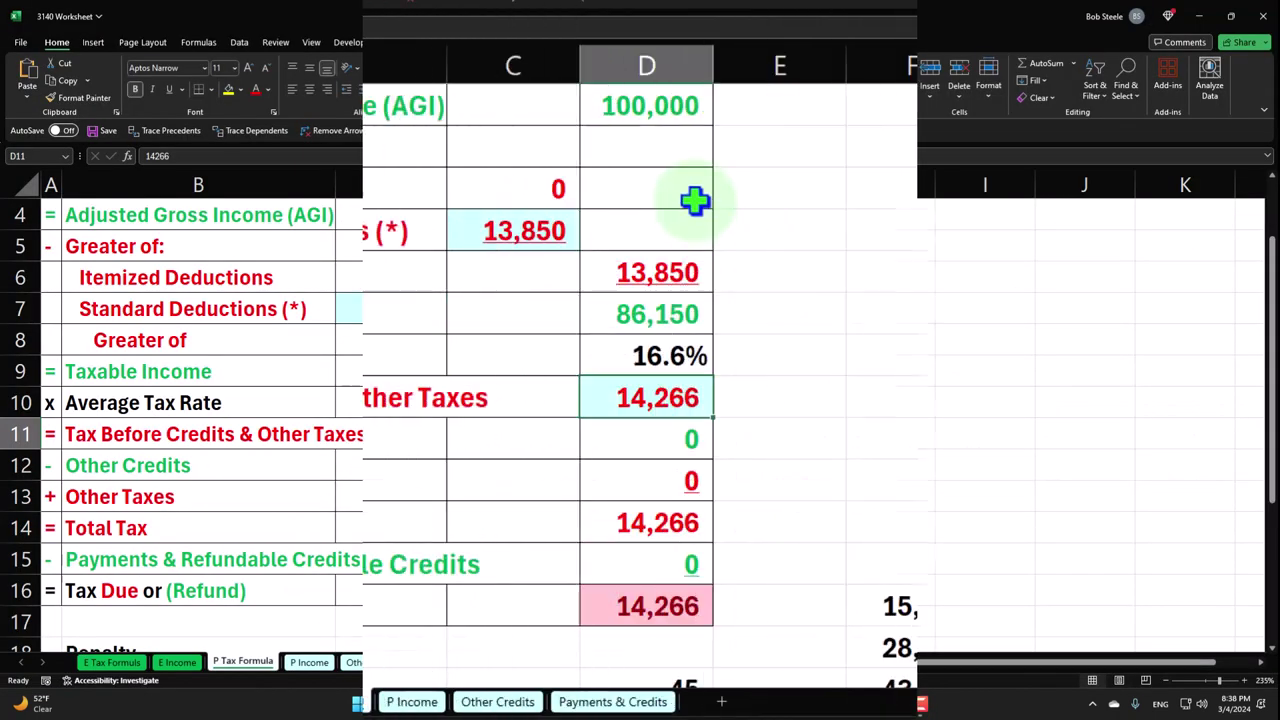
left_click(476, 212)
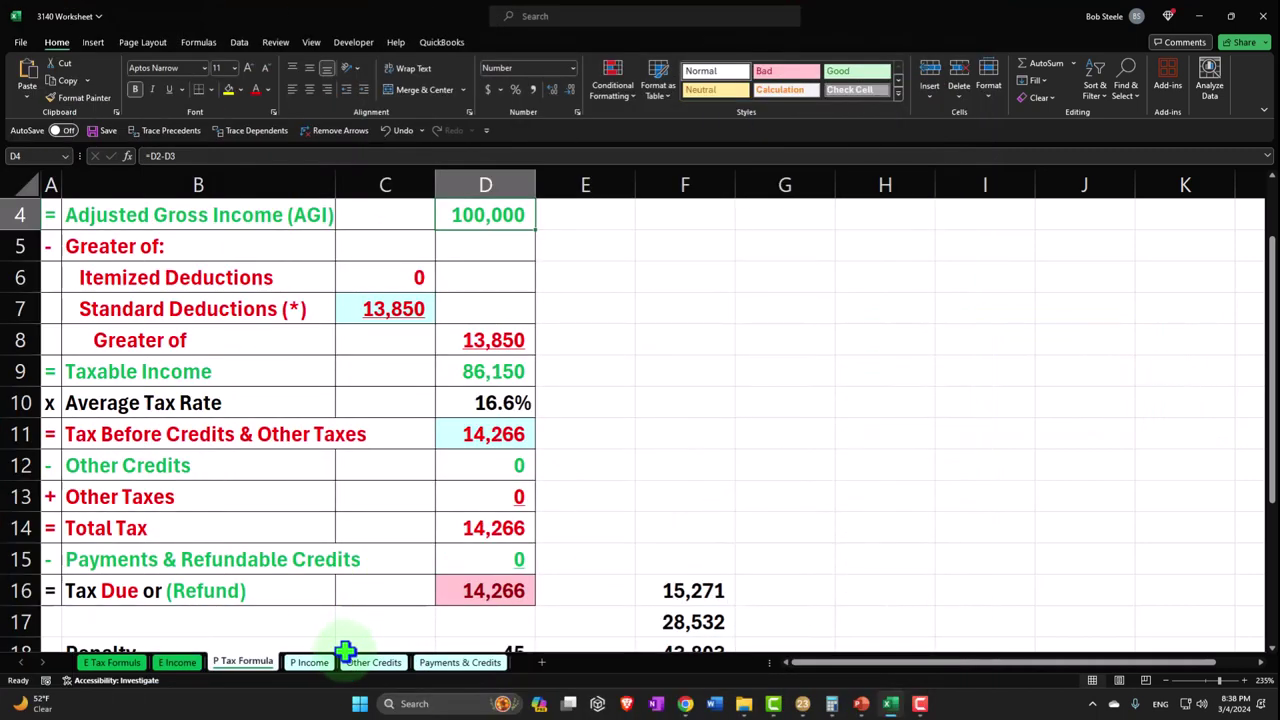
left_click(318, 663)
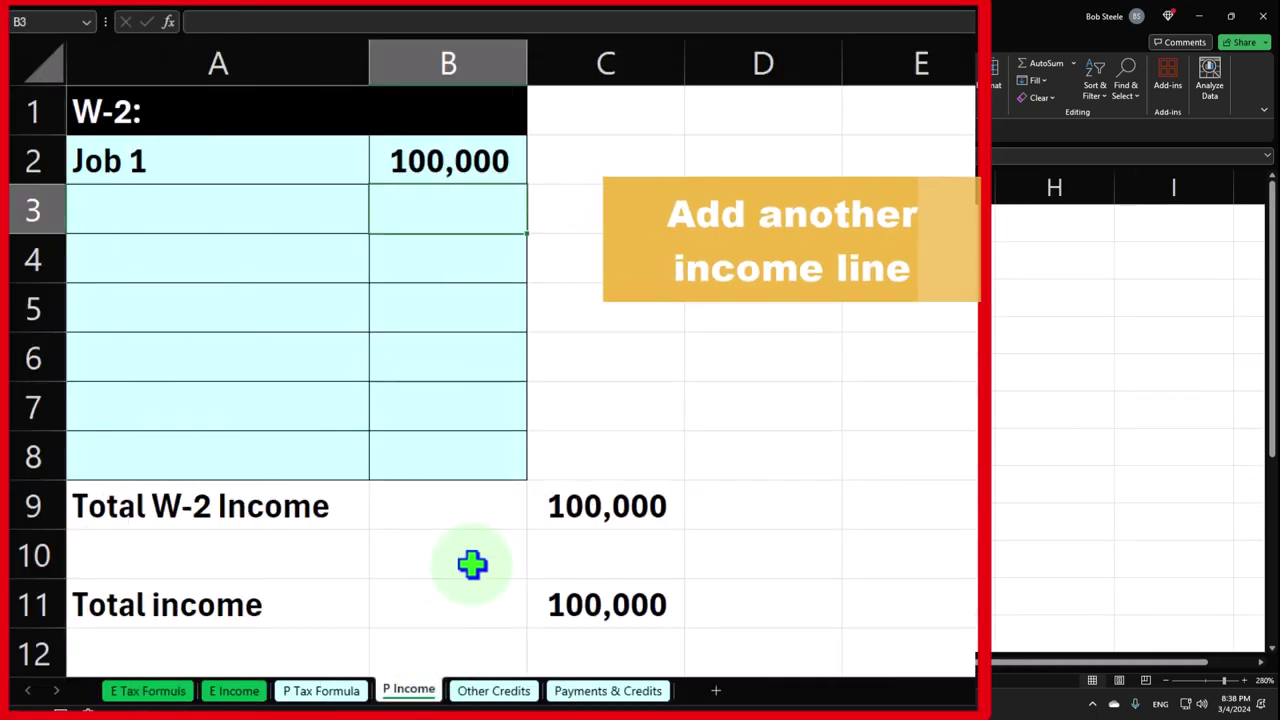
scroll(472, 564, "down", 1)
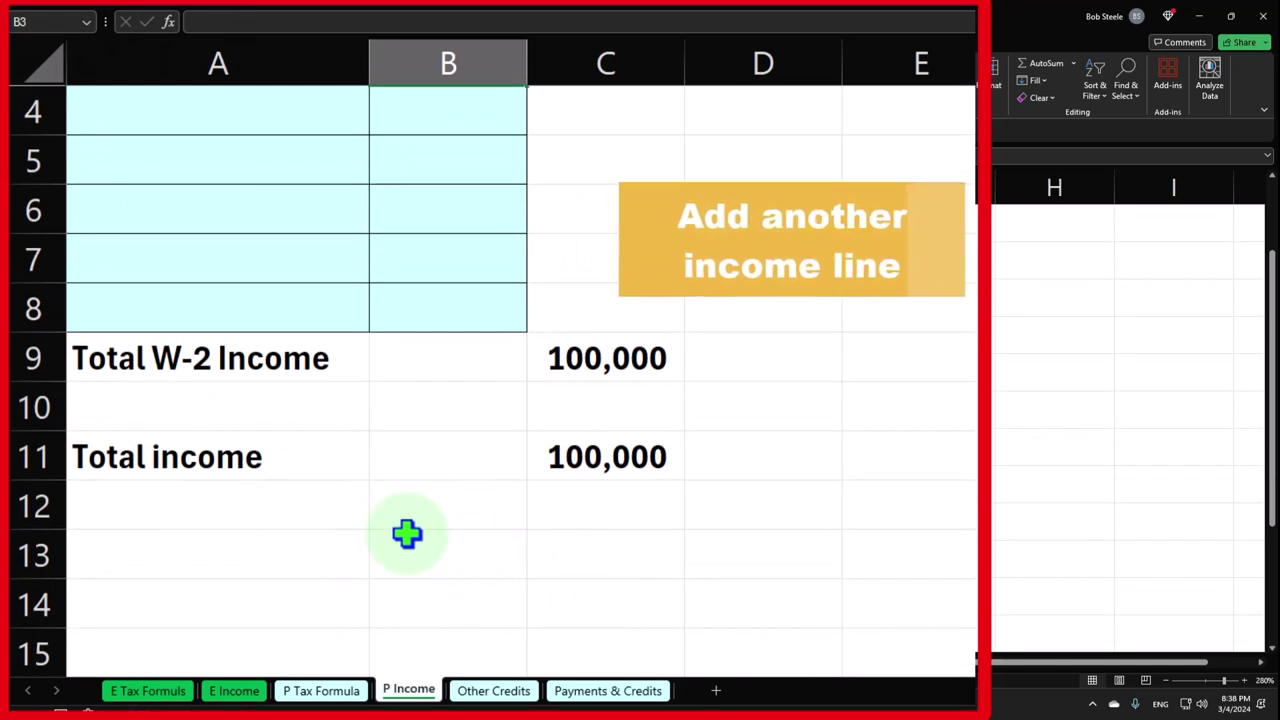
scroll(243, 360, "up", 1)
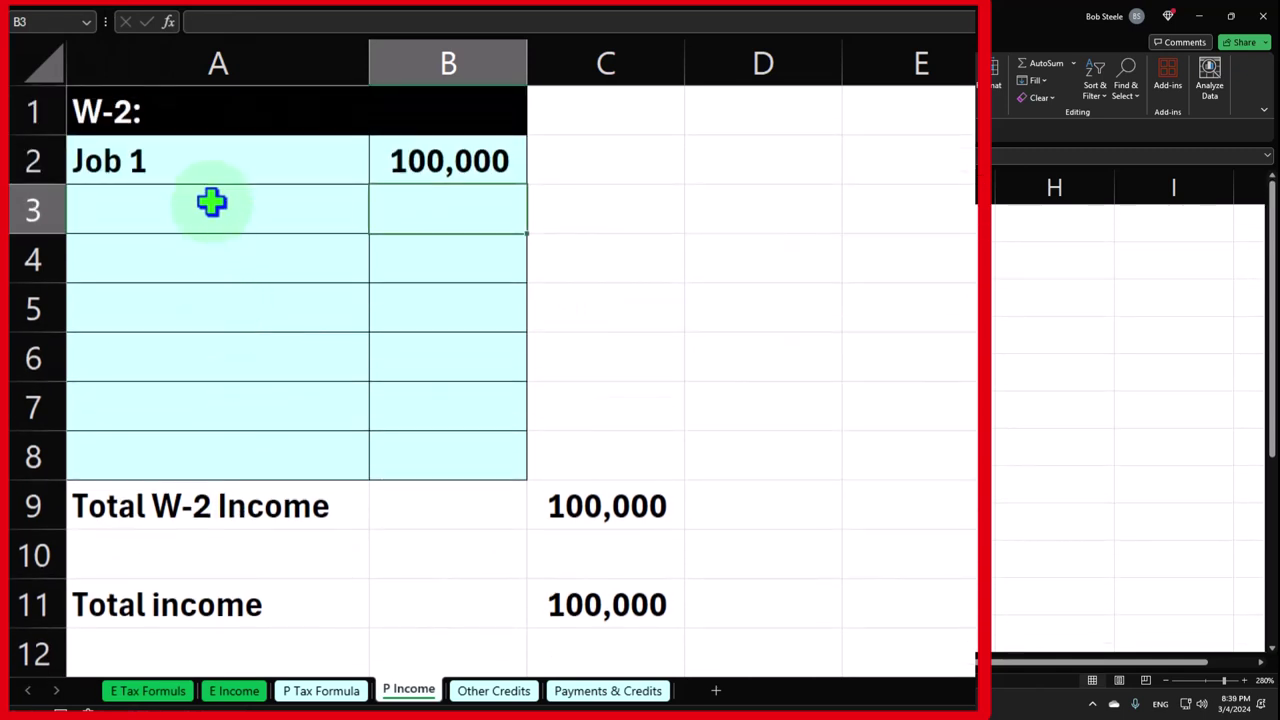
scroll(212, 203, "down", 3)
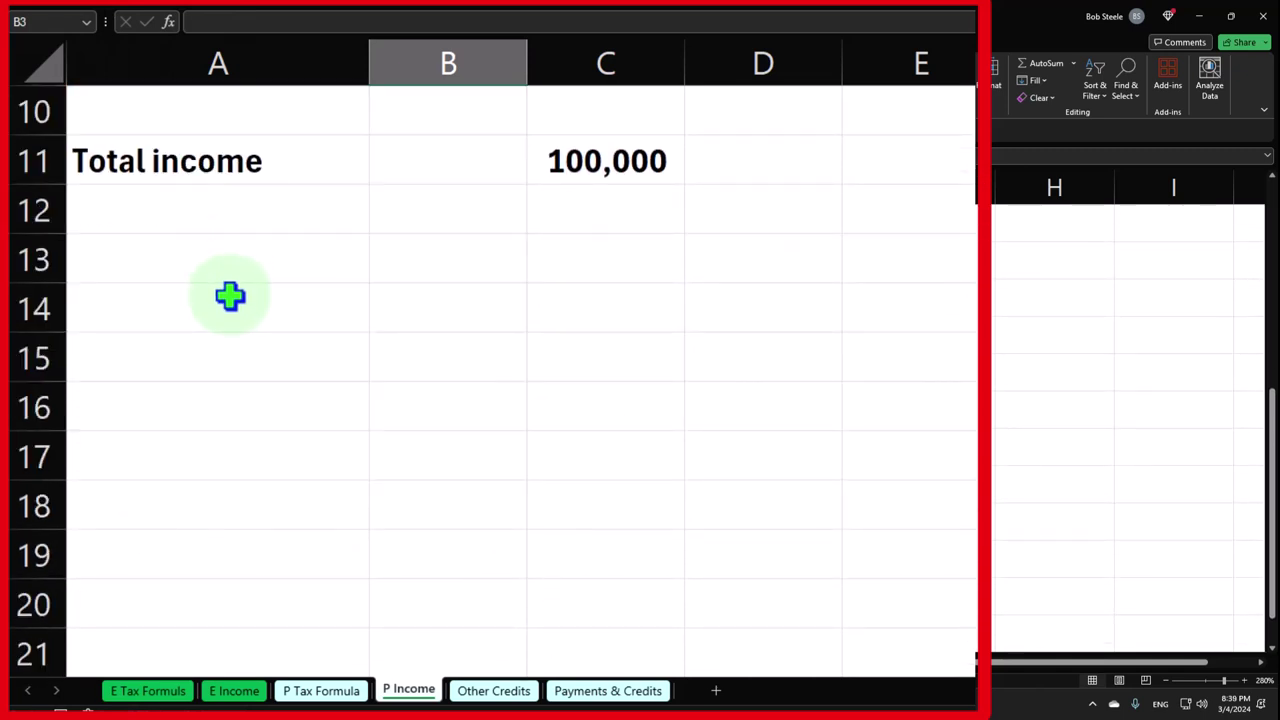
Move the Total income row, A11:C11, down to row 19 to make room for an interest section
left_click(214, 178)
left_click(606, 160, "shift")
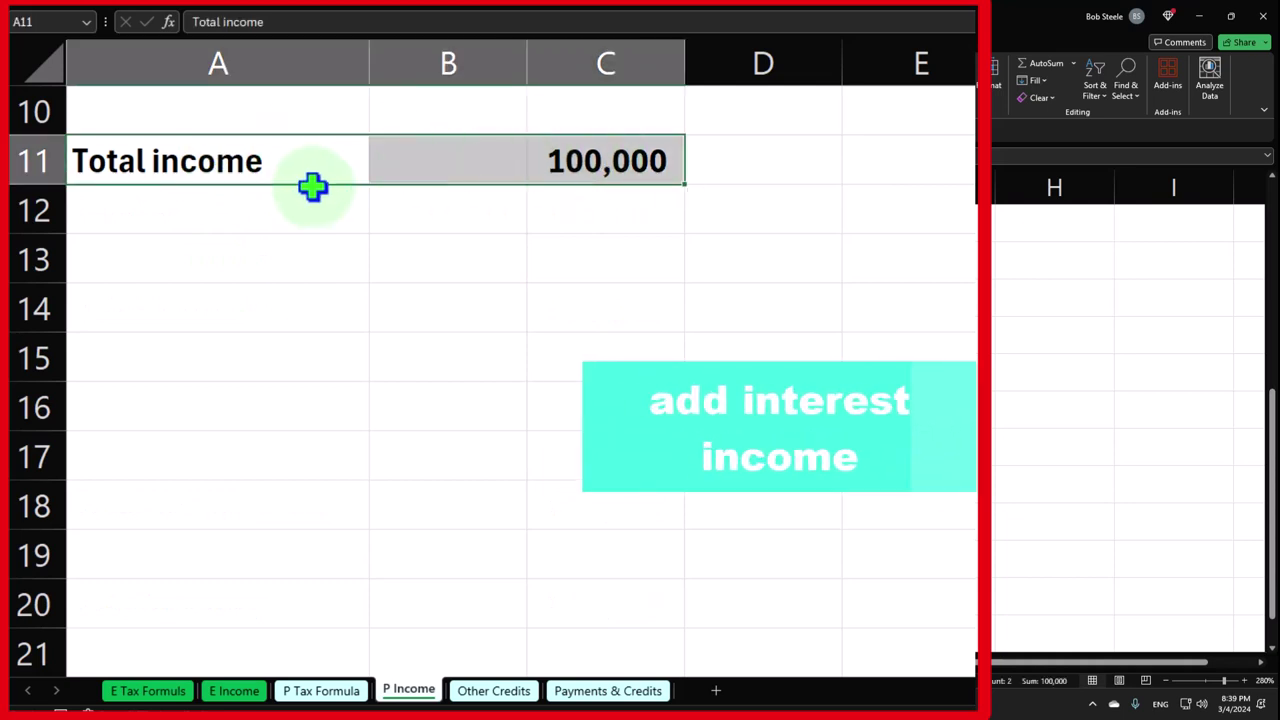
left_click_drag(313, 190, 309, 549)
Add an Interest Income heading in A11 and format A11:B11 with black fill and white text
scroll(306, 530, "up", 2)
left_click(163, 451)
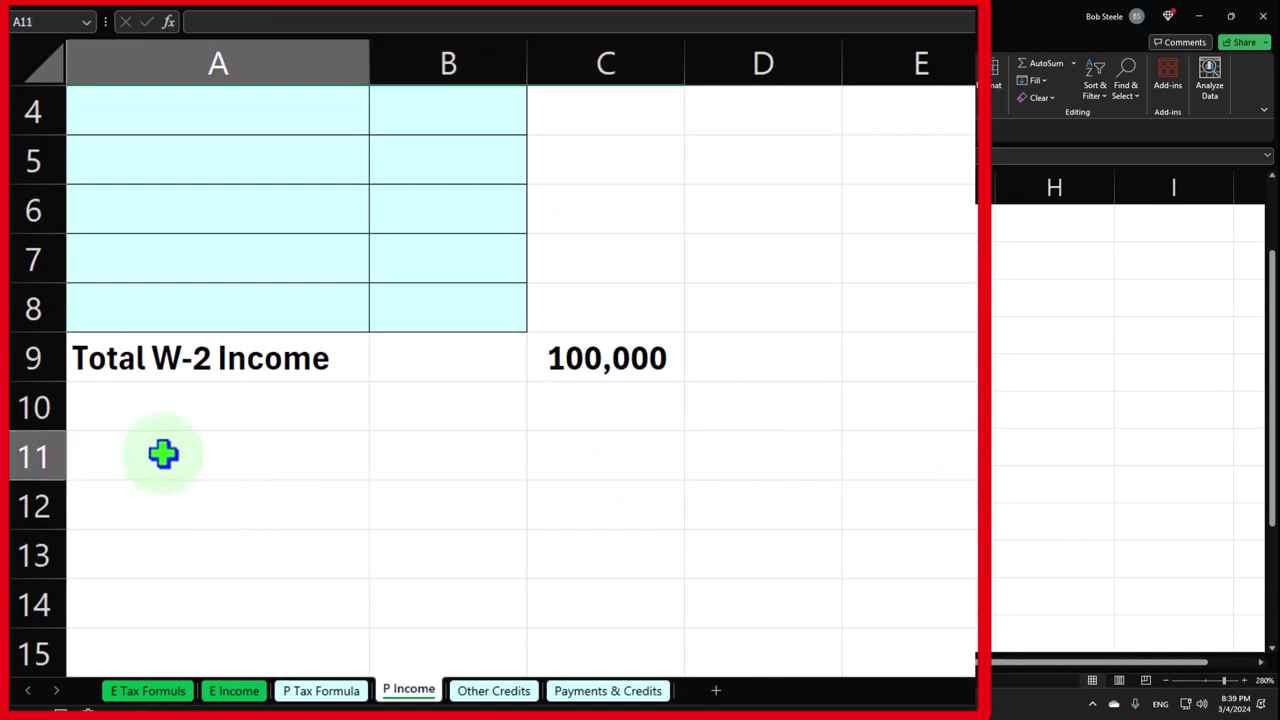
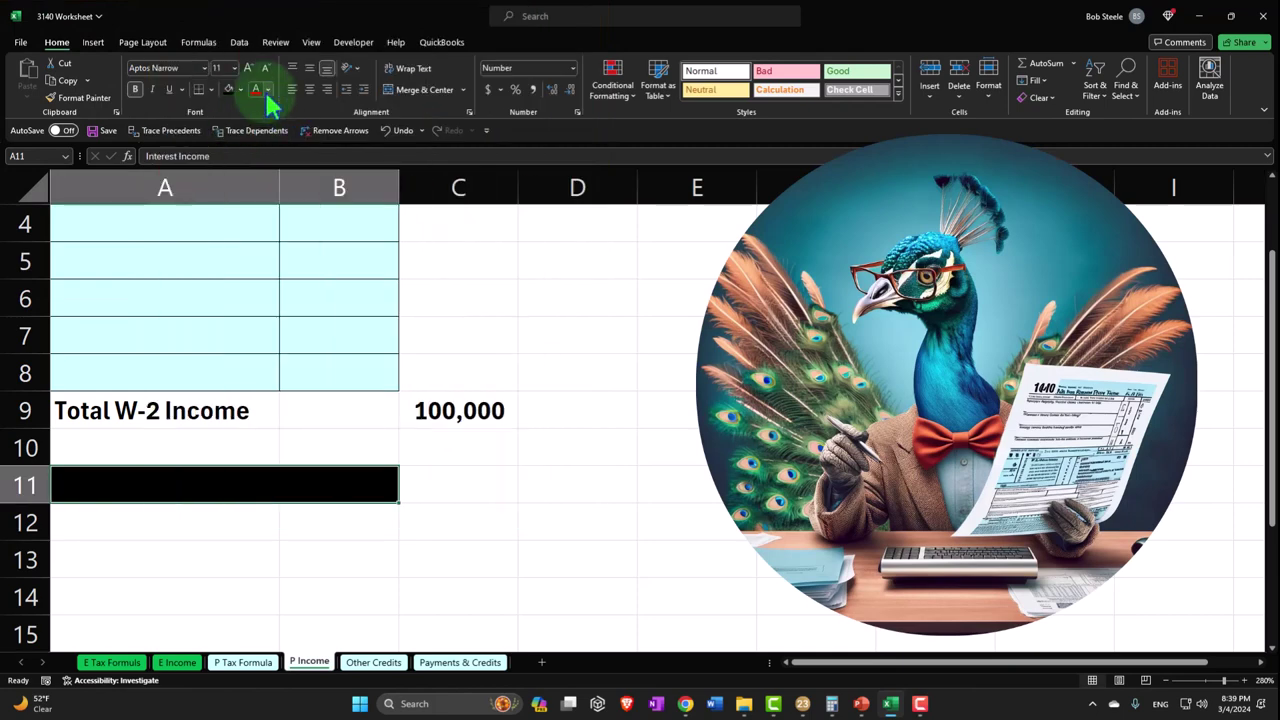
left_click(250, 273)
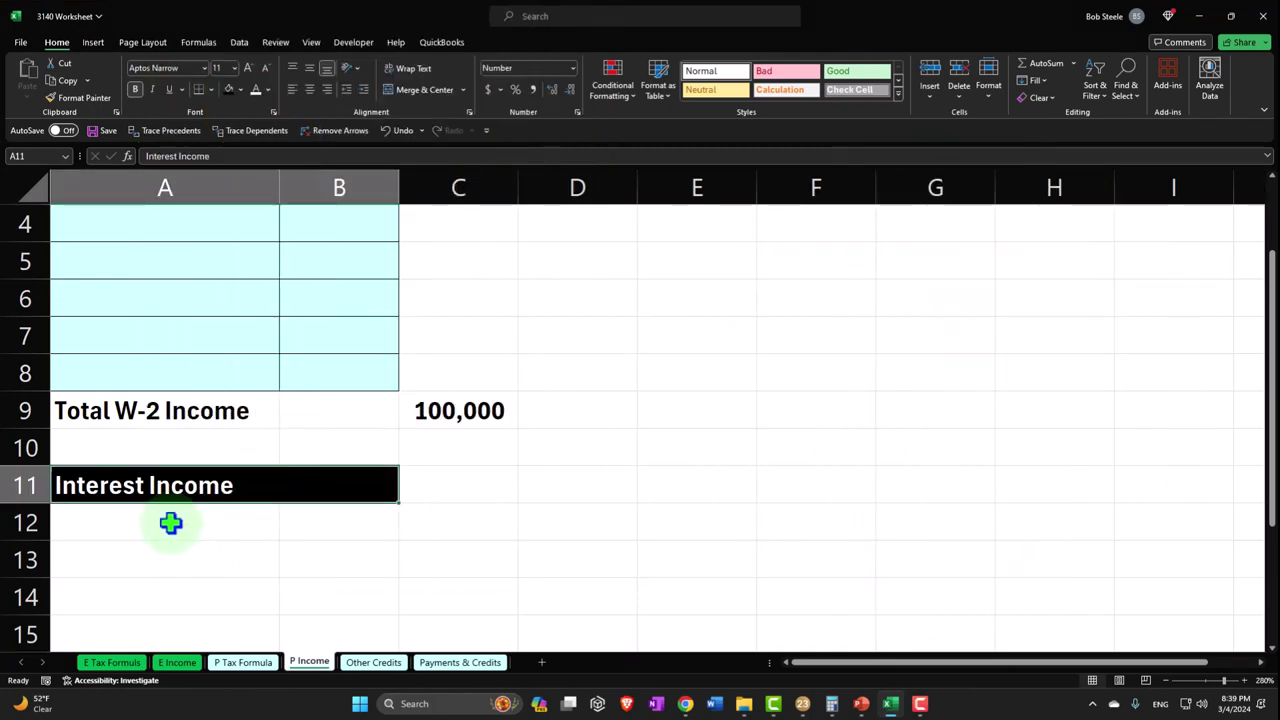
Format the interest entry area A12:B18 with light blue fill and borders around all cells
left_click(171, 523)
scroll(171, 523, "down", 2)
left_click_drag(183, 320, 323, 509)
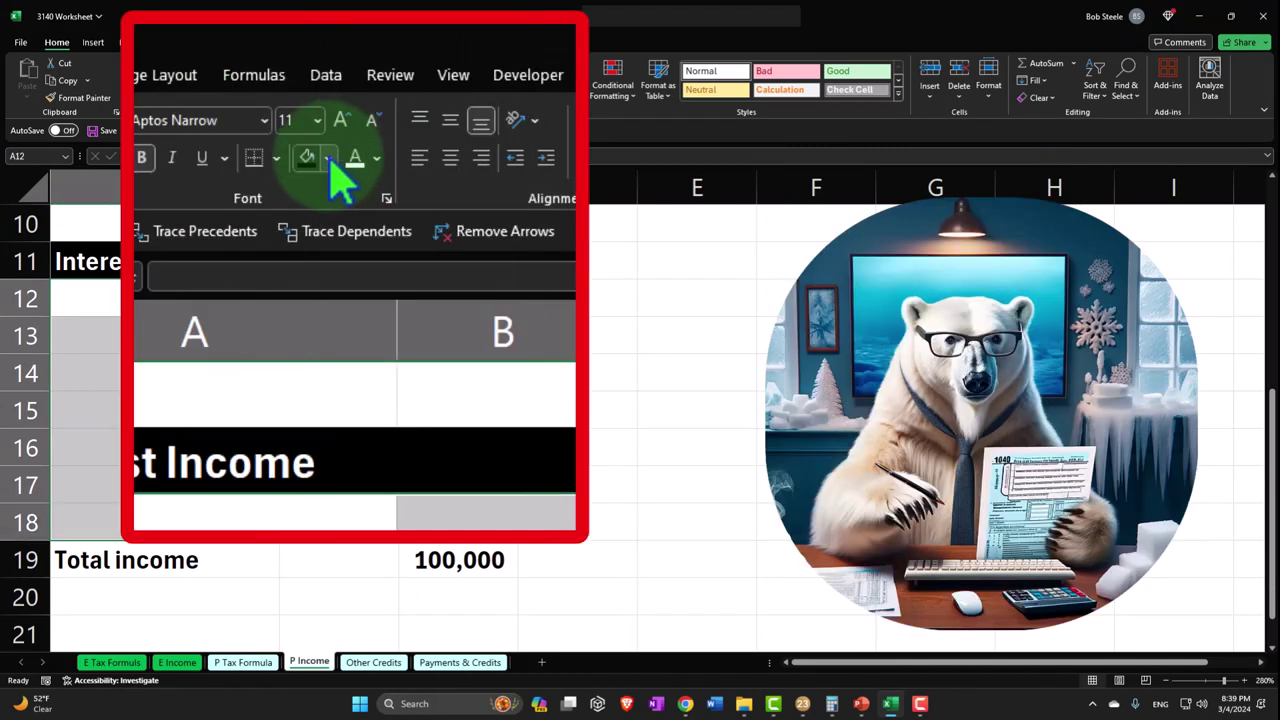
left_click(240, 89)
left_click(305, 447)
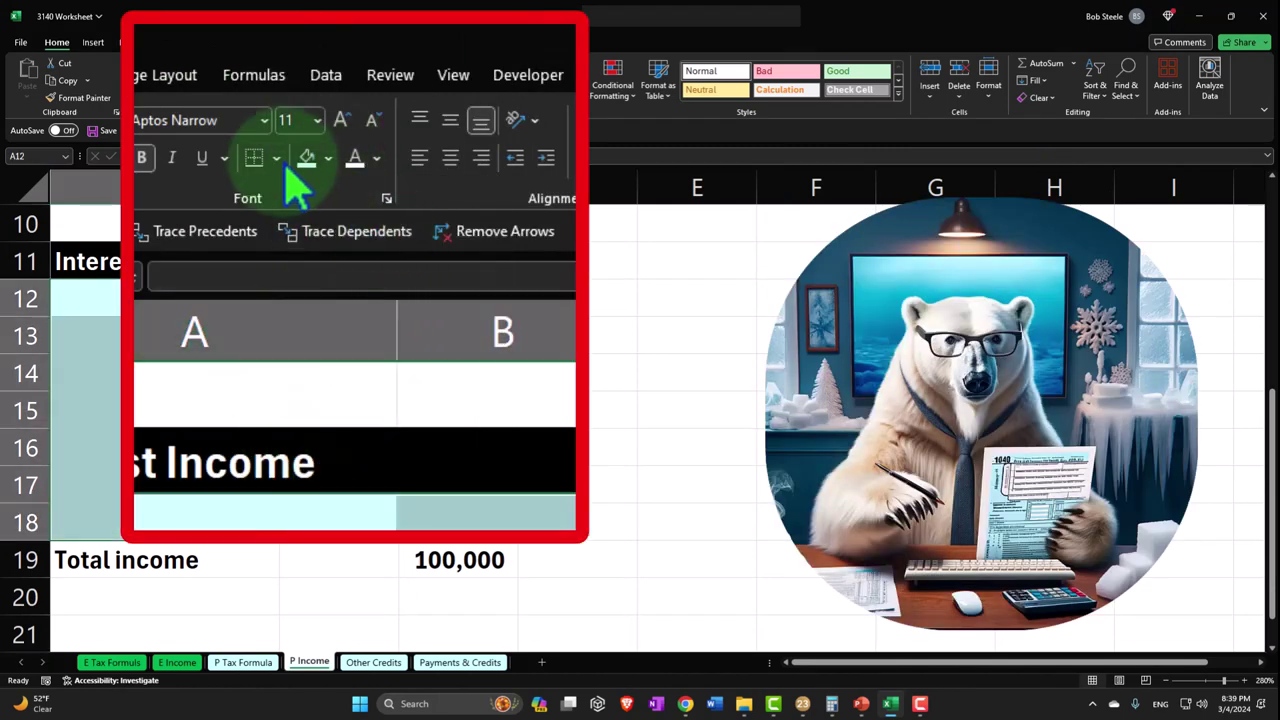
left_click(277, 158)
left_click(306, 394)
Move the Total income row from A19:C19 down to row 21
left_click_drag(209, 560, 414, 557)
scroll(294, 517, "down", 1)
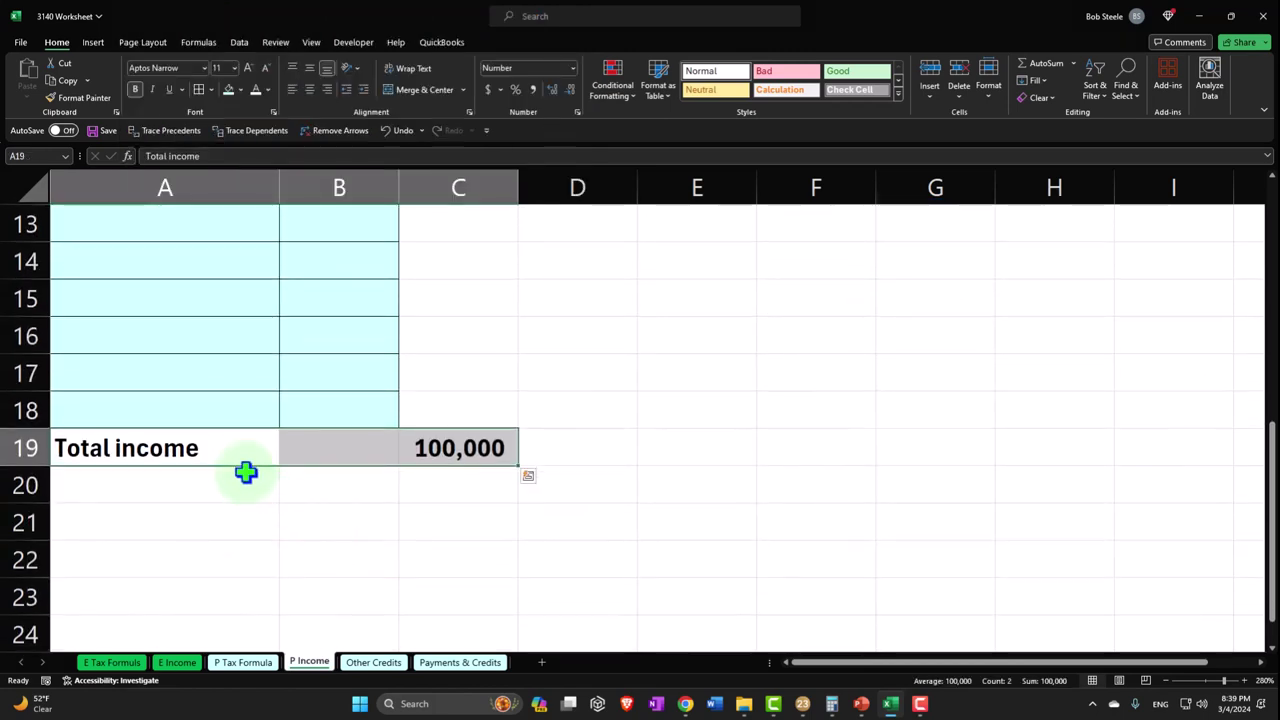
left_click_drag(243, 470, 249, 530)
Label A19, just below the interest entry area, as Total interest income
left_click(190, 456)
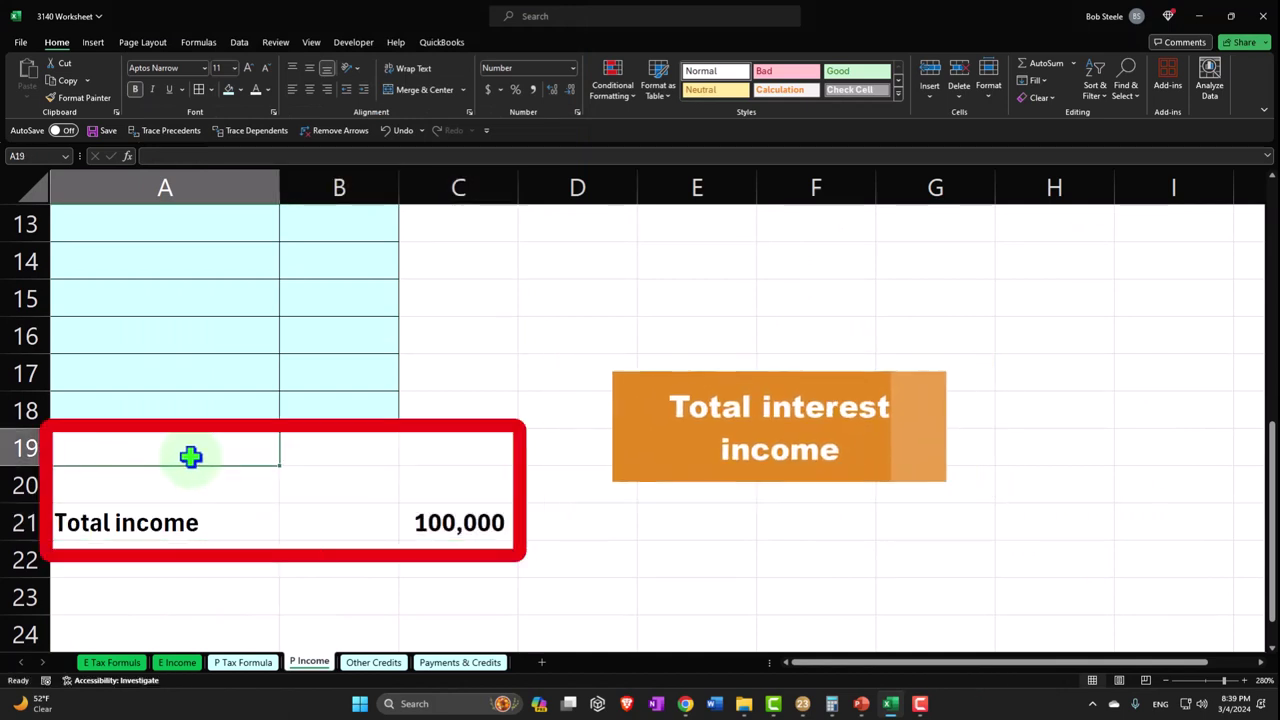
type("Total inc")
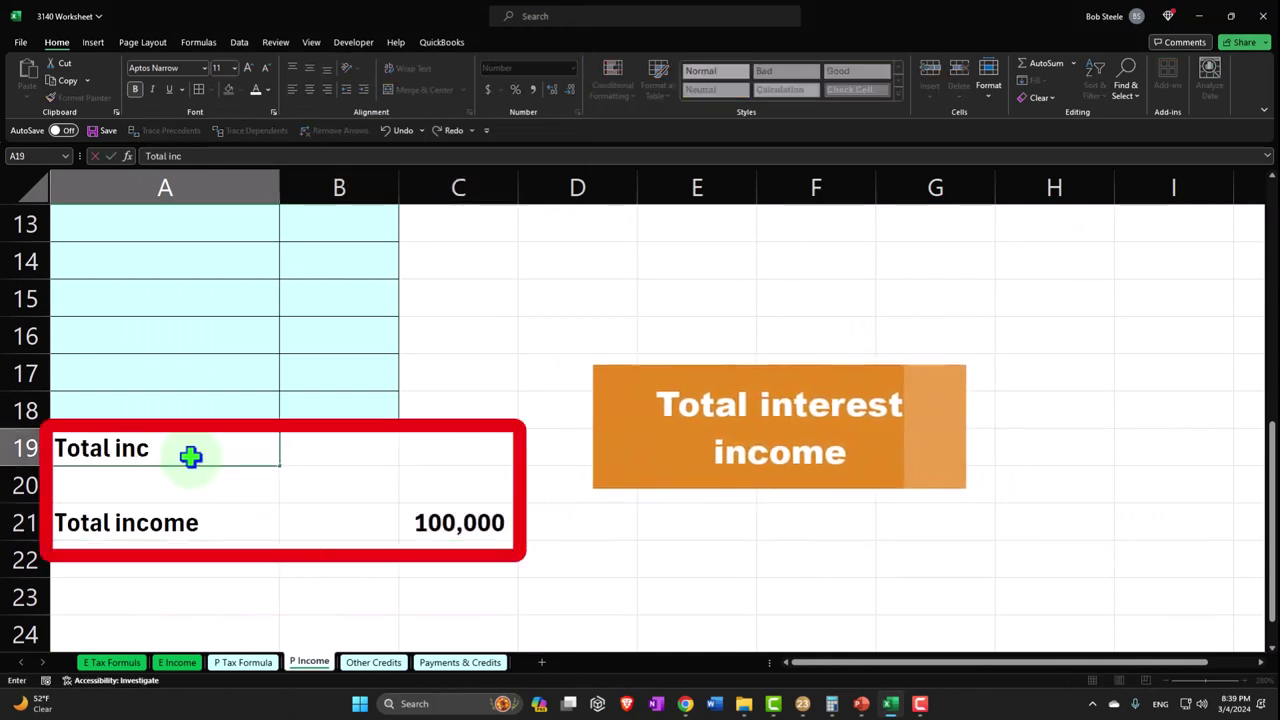
key("BackSpace")
type("terest income")
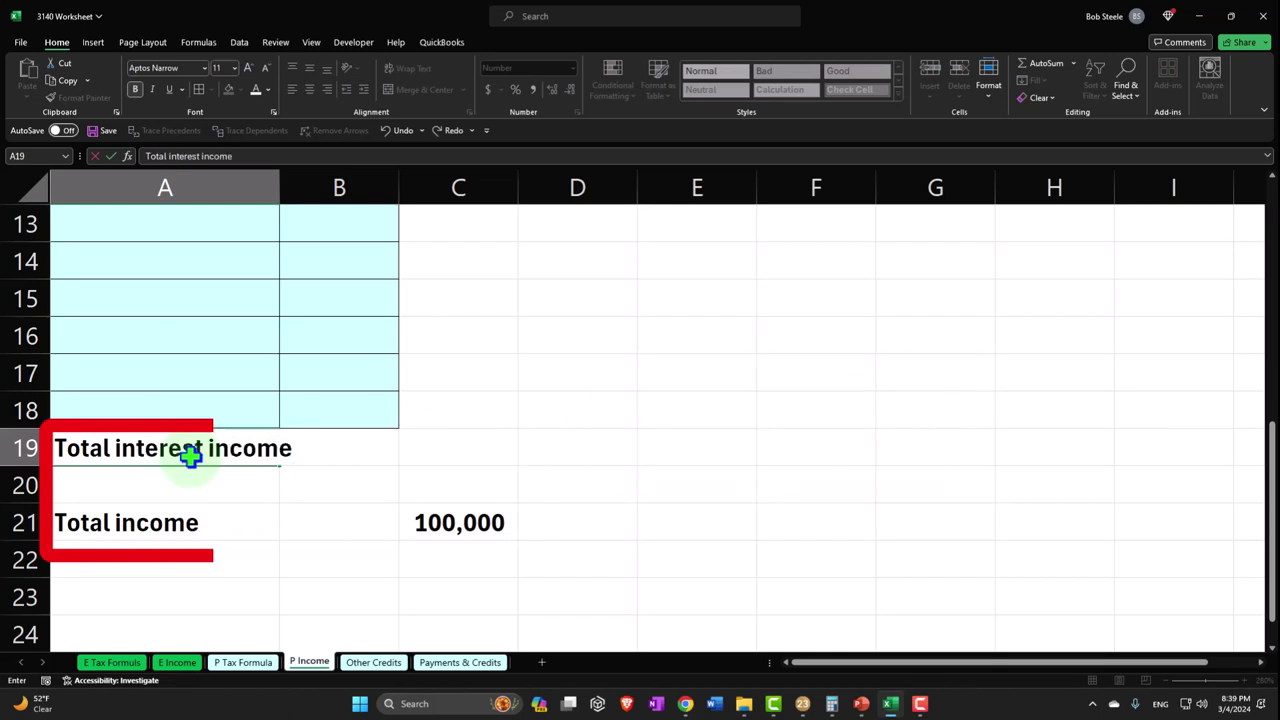
key("Tab")
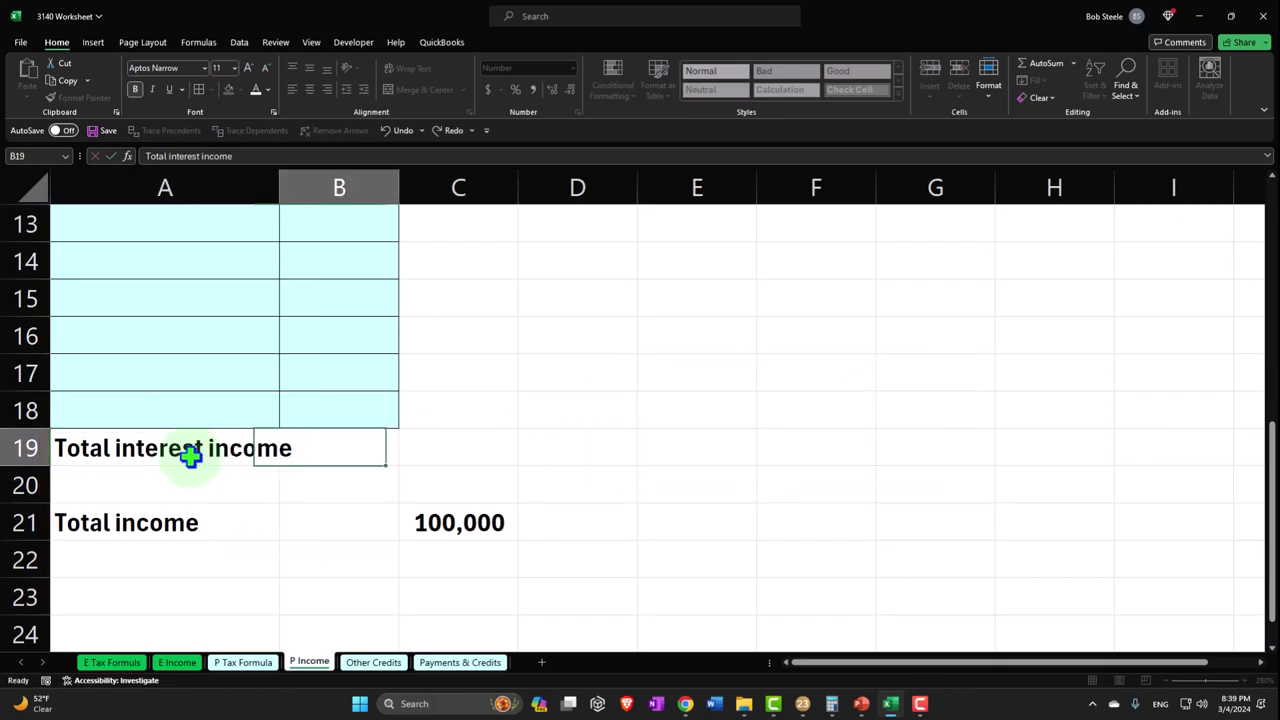
Enter Bank 1 in A12 with an interest amount of 100 in B12
scroll(200, 451, "up", 2)
left_click(154, 420)
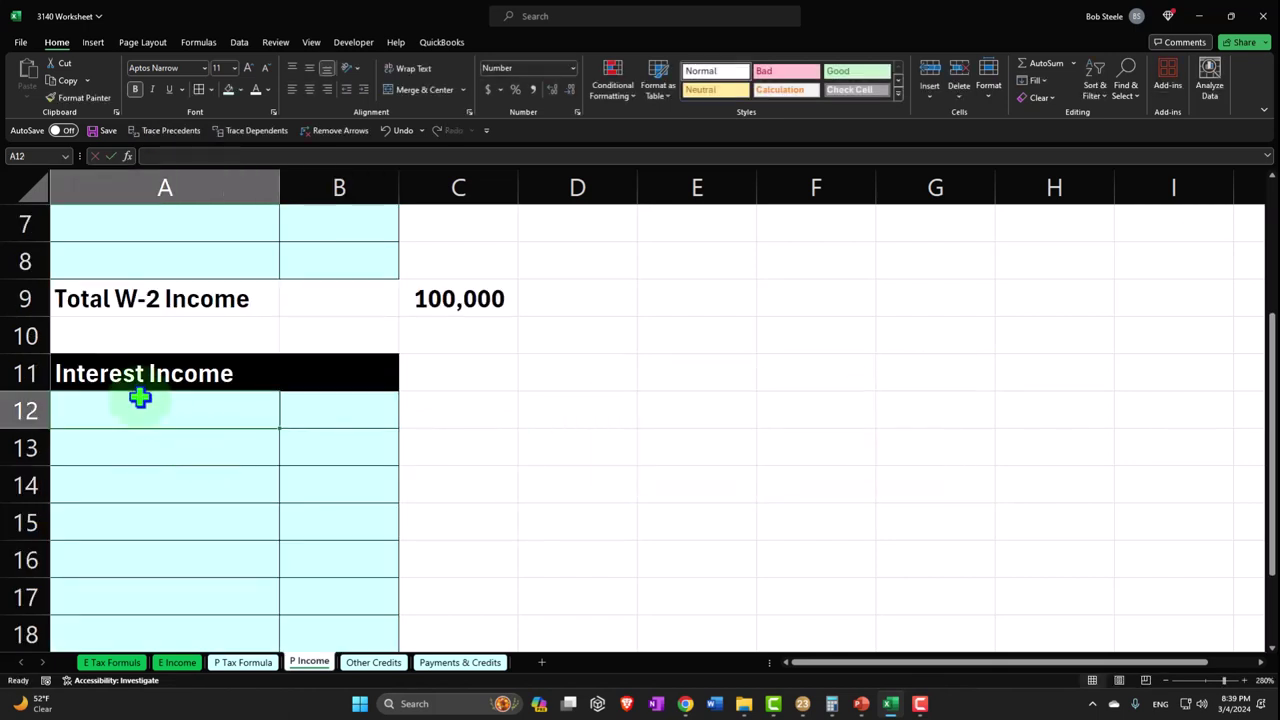
type("Bank 1")
key("Tab")
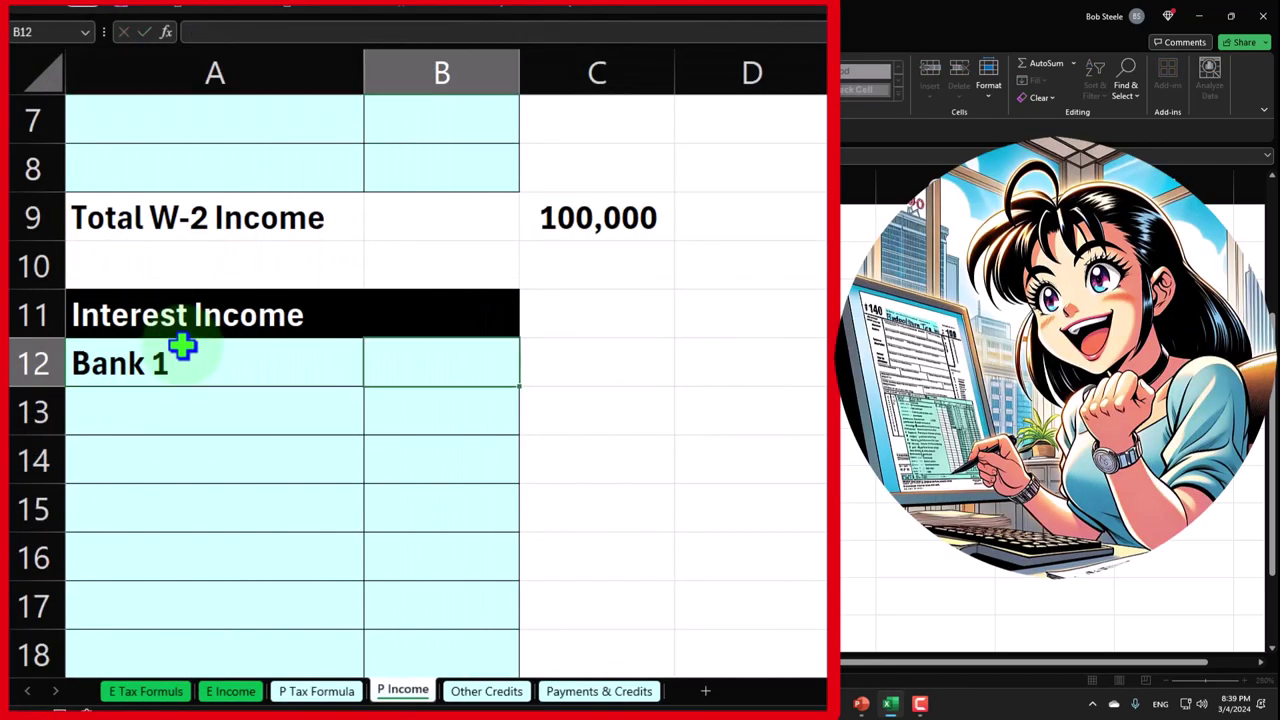
type("100")
key("Return")
Total the interest amounts in C19 with a SUM formula over B12:B18
scroll(480, 460, "down", 2)
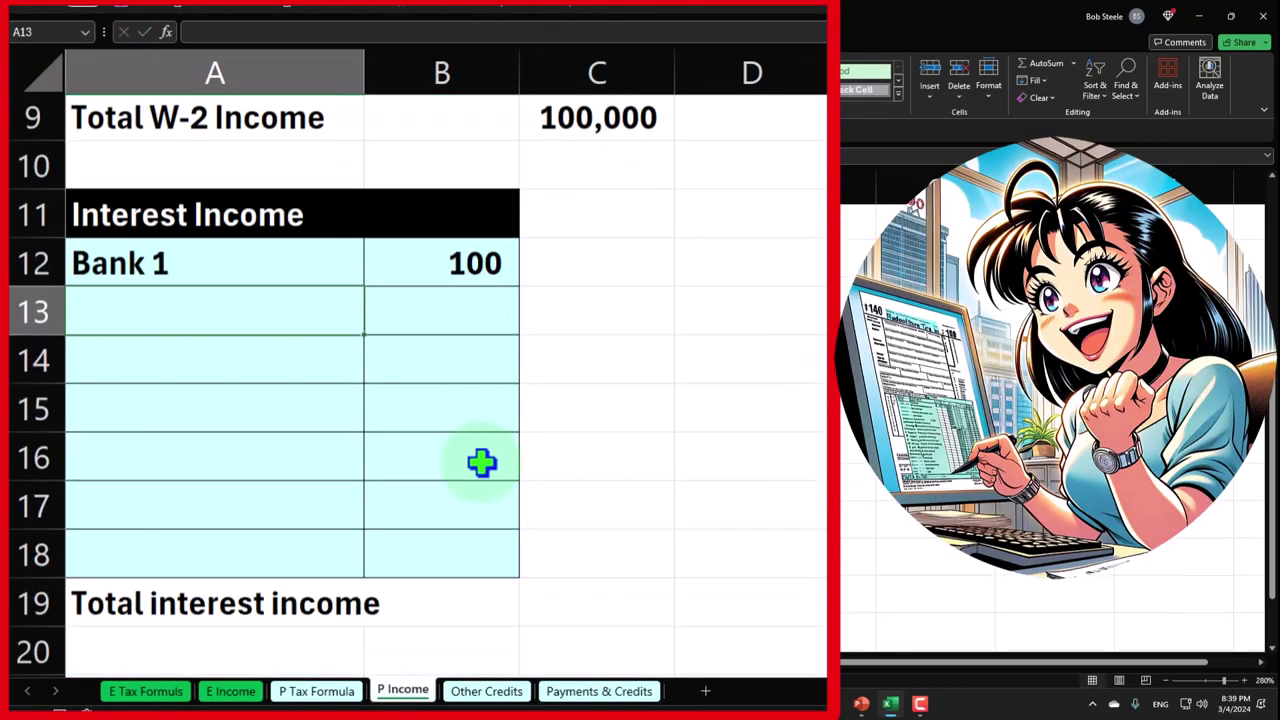
left_click(598, 413)
type("=sum(")
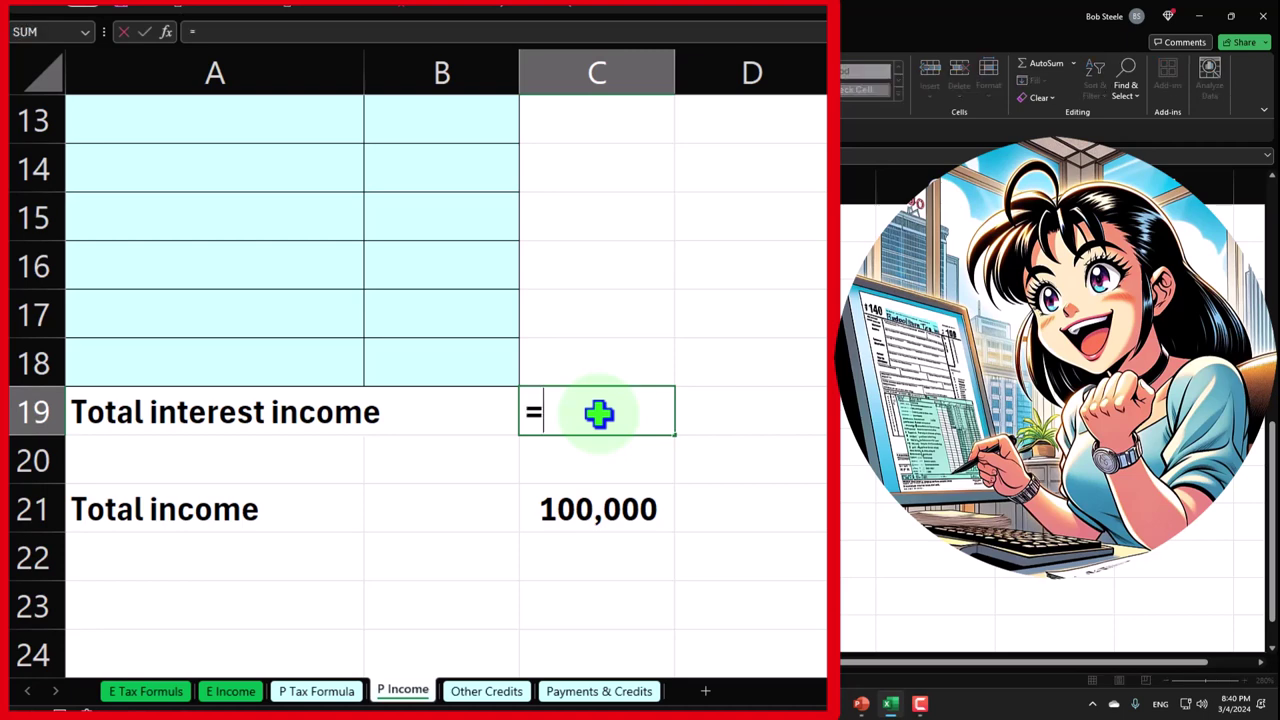
key("Left")
key("Up")
key("shift+Up")
key("shift+Up")
key("shift+Up")
key("shift+Up")
key("shift+Up")
key("shift+Up")
key("shift+Up")
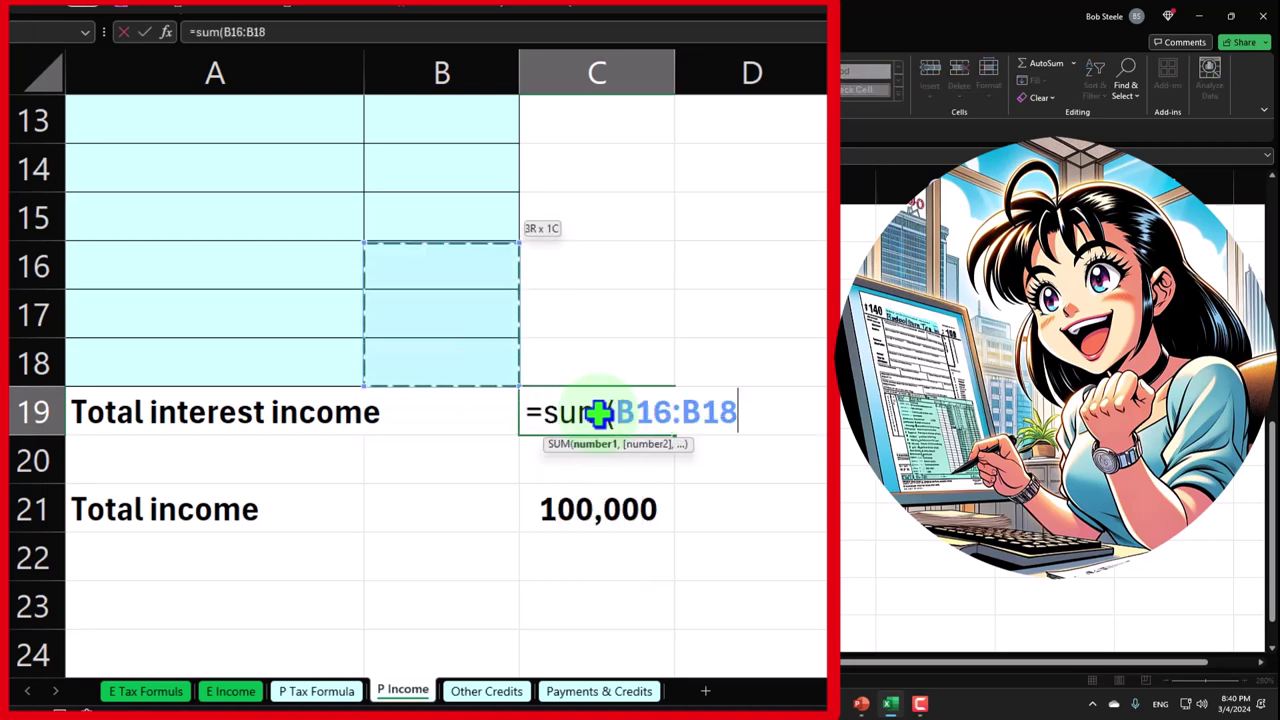
key("shift+Down")
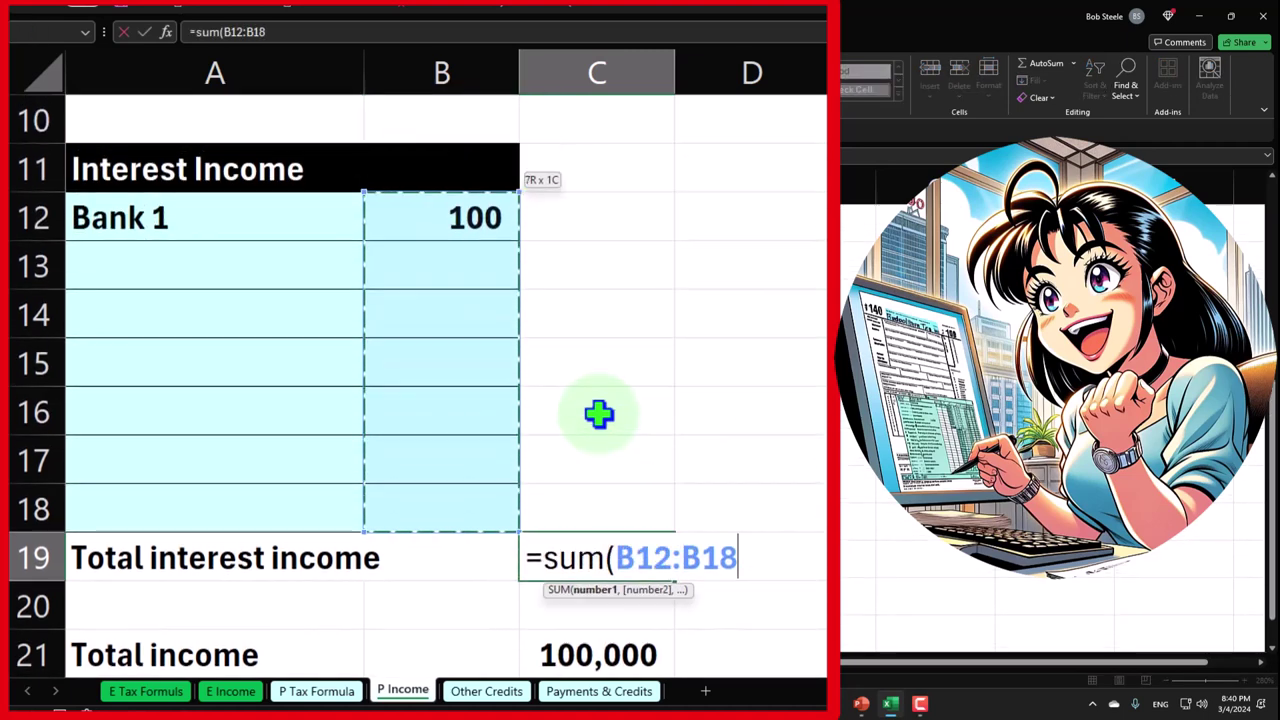
key("Return")
Extend the SUM range of the Total income formula in C21 from C9 down past the total interest income
scroll(598, 414, "down", 1)
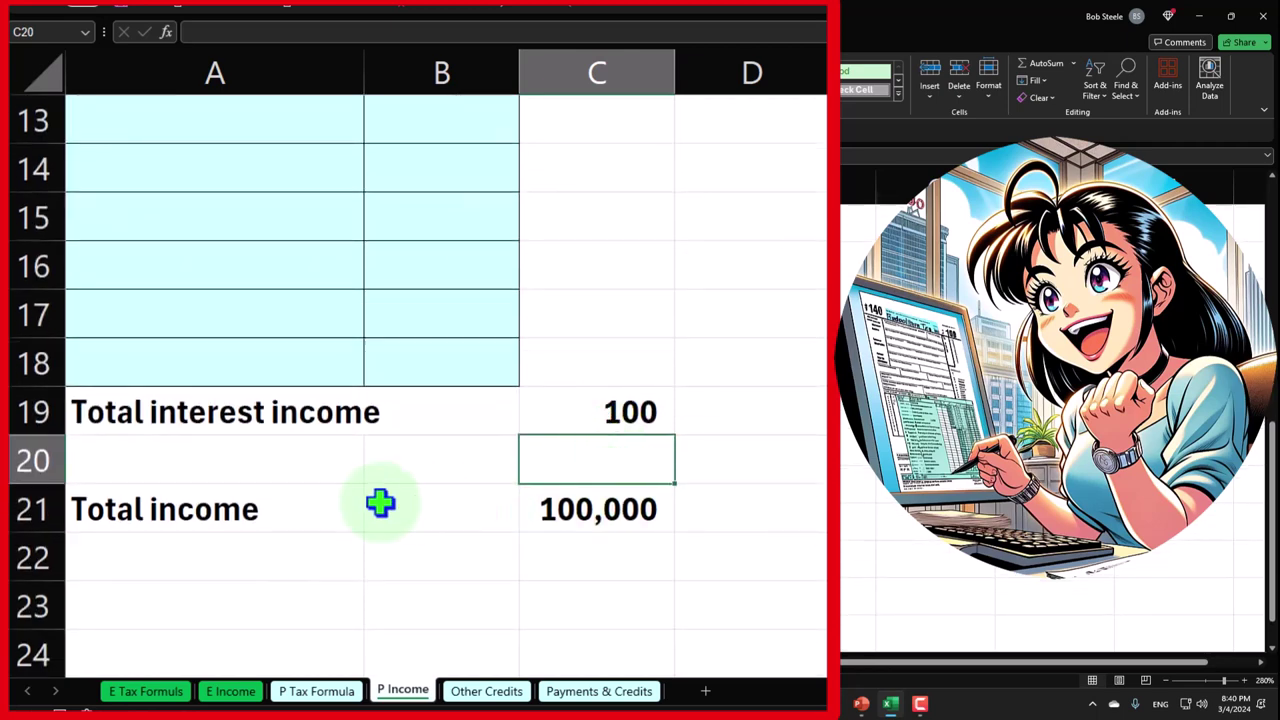
double_click(523, 515)
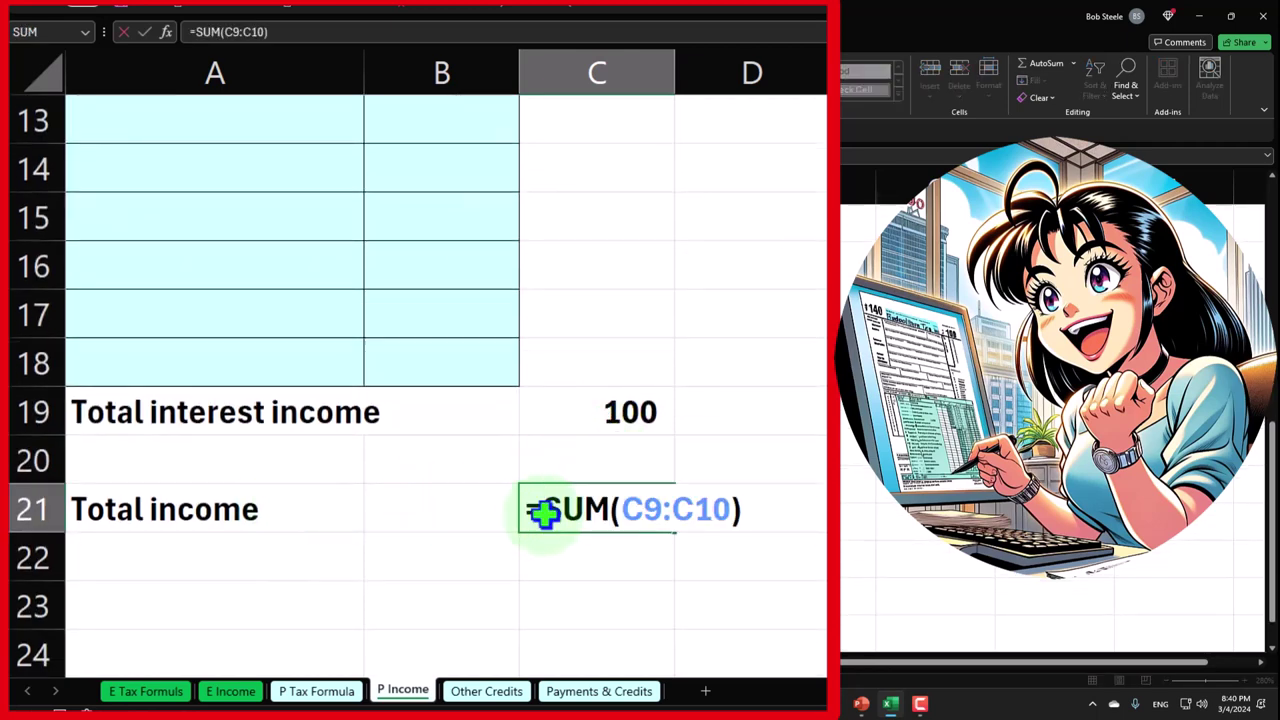
scroll(543, 511, "up", 3)
scroll(665, 398, "down", 1)
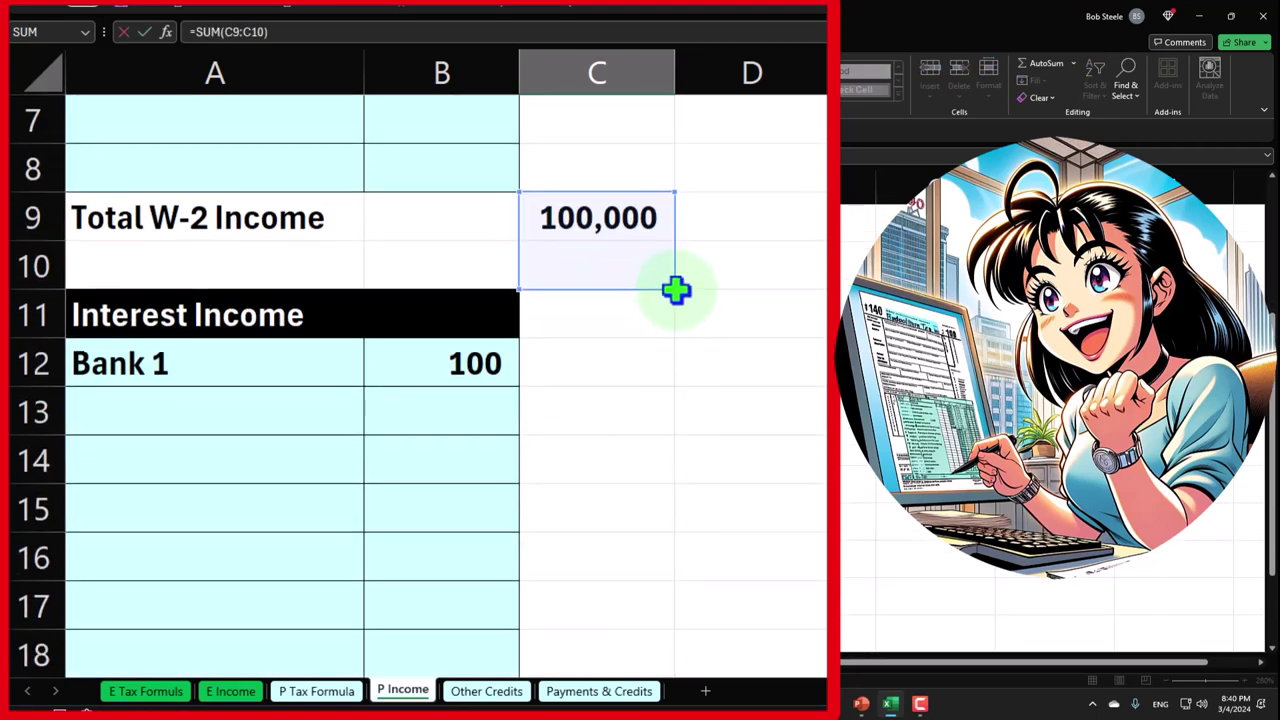
left_click_drag(675, 290, 657, 590)
key("Return")
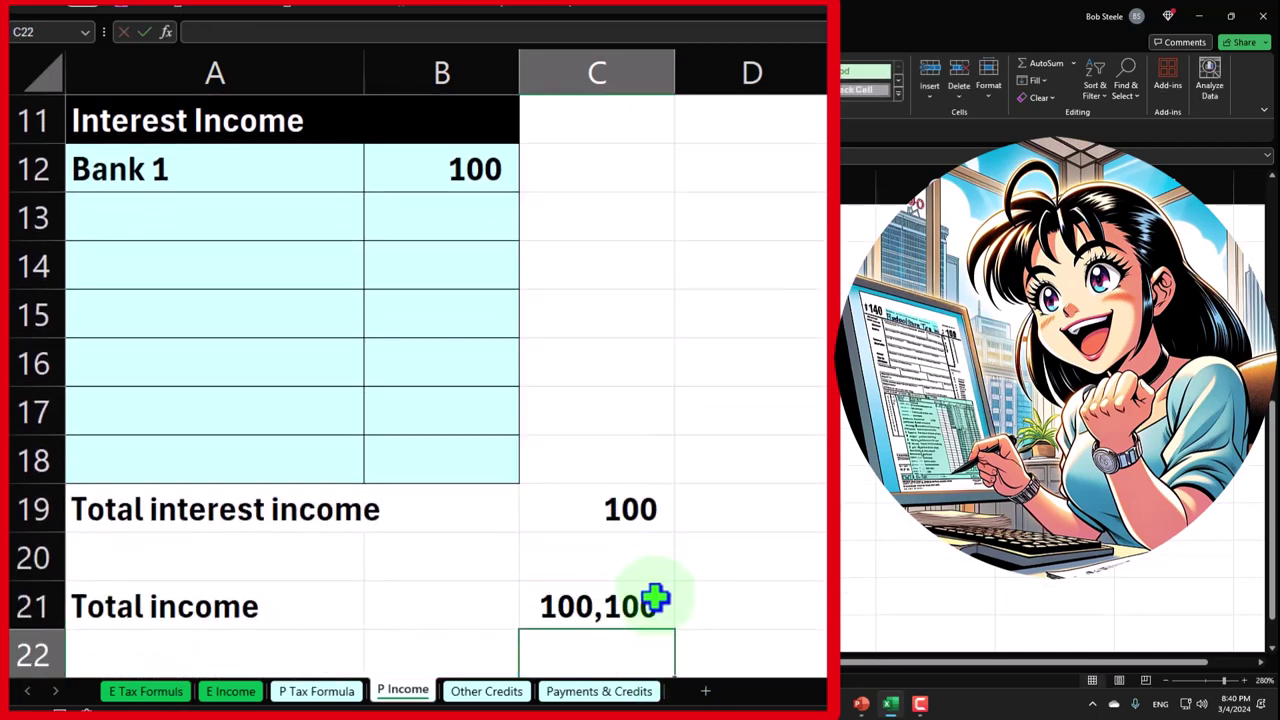
Check the income and adjusted gross income on the P Tax Formula sheet
scroll(655, 598, "down", 1)
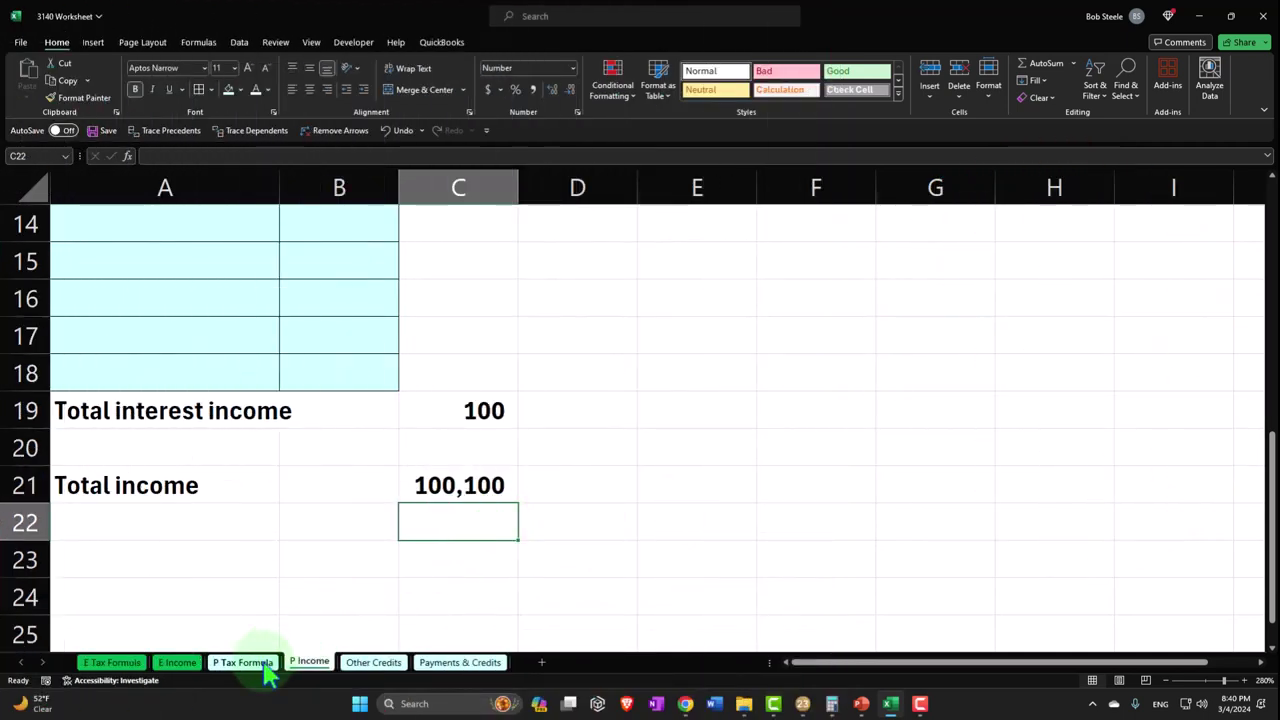
left_click(264, 666)
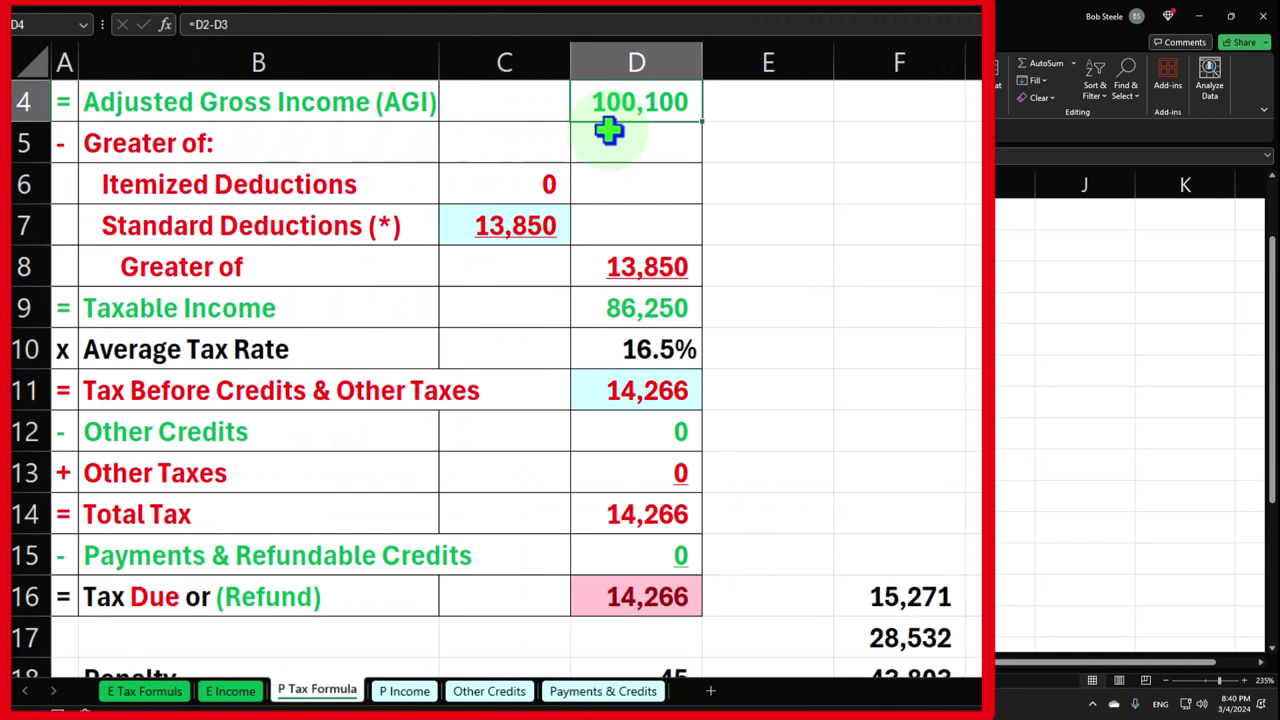
scroll(608, 130, "up", 1)
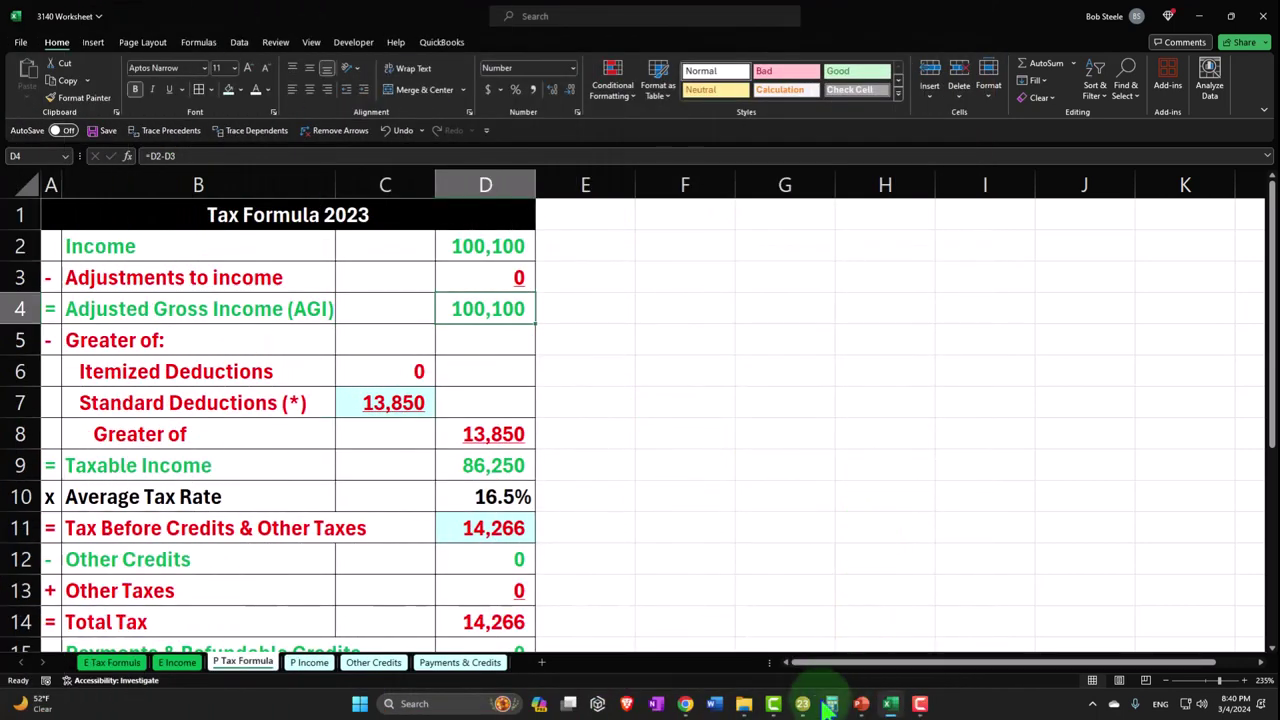
Switch to Lacerte, review the income section of Form 1040, and open Schedule B to check the interest listing
left_click(803, 704)
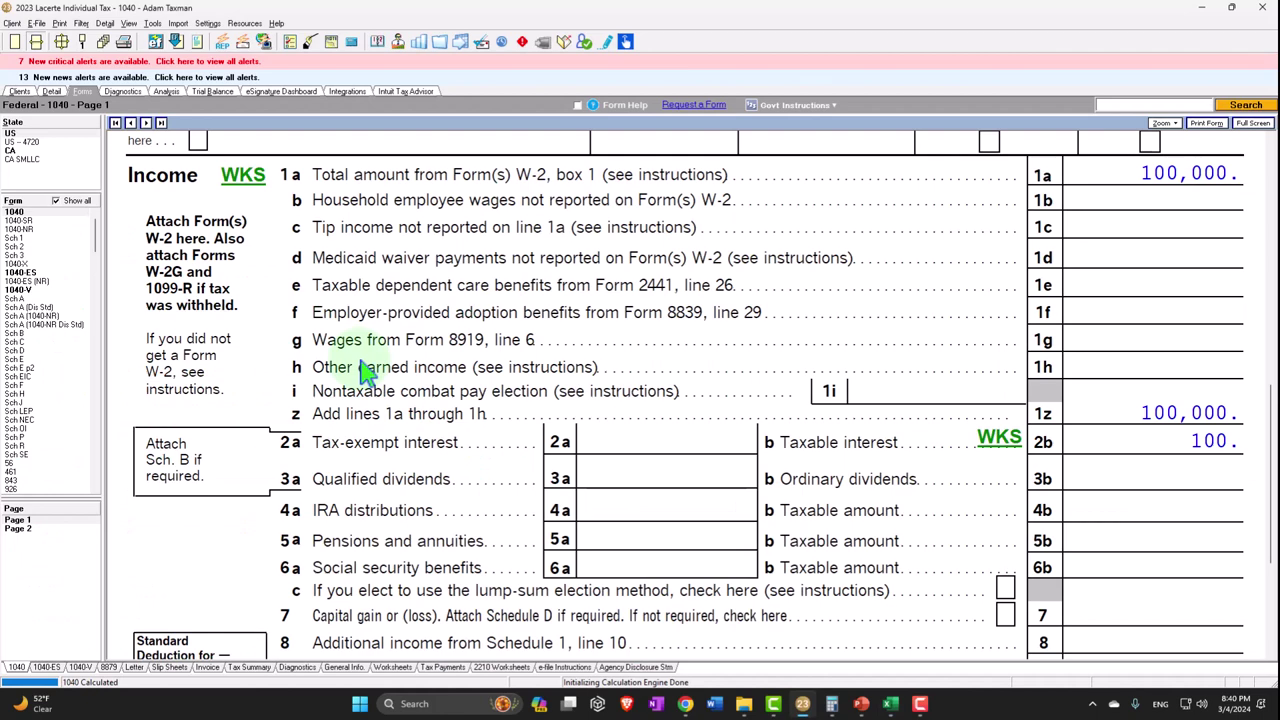
scroll(368, 370, "up", 5)
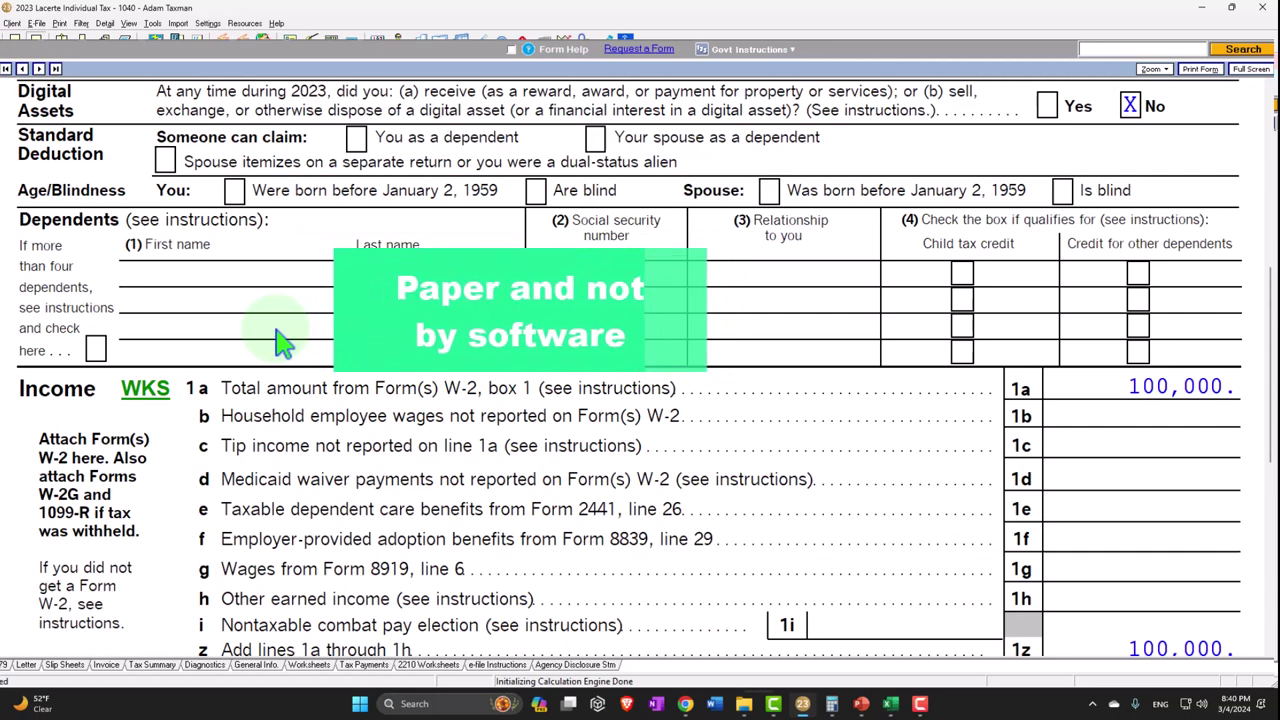
scroll(283, 340, "down", 2)
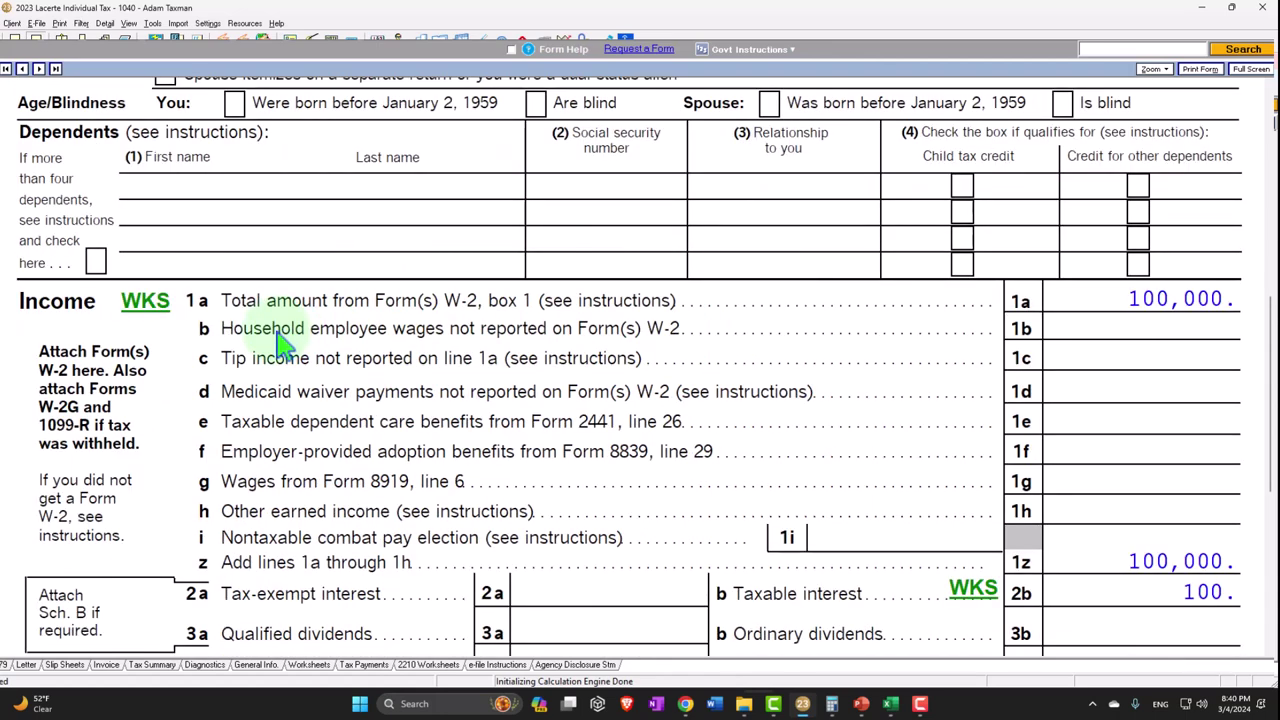
scroll(283, 340, "down", 2)
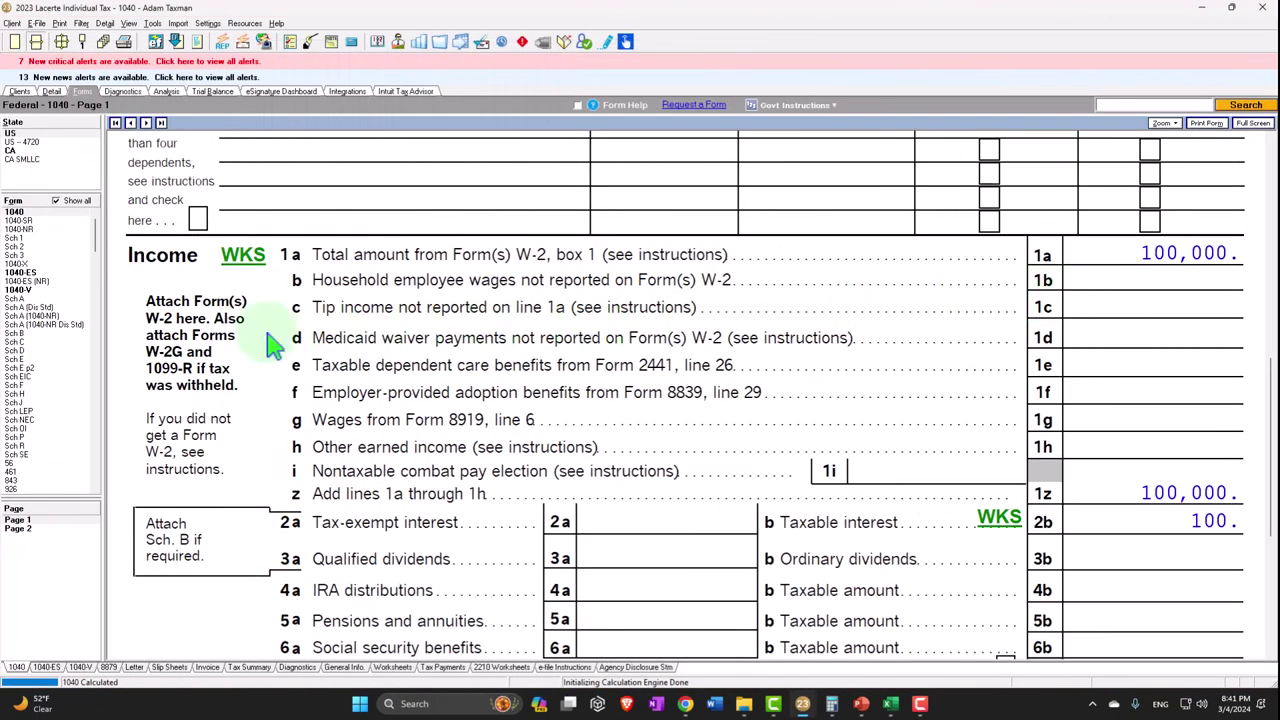
left_click(40, 334)
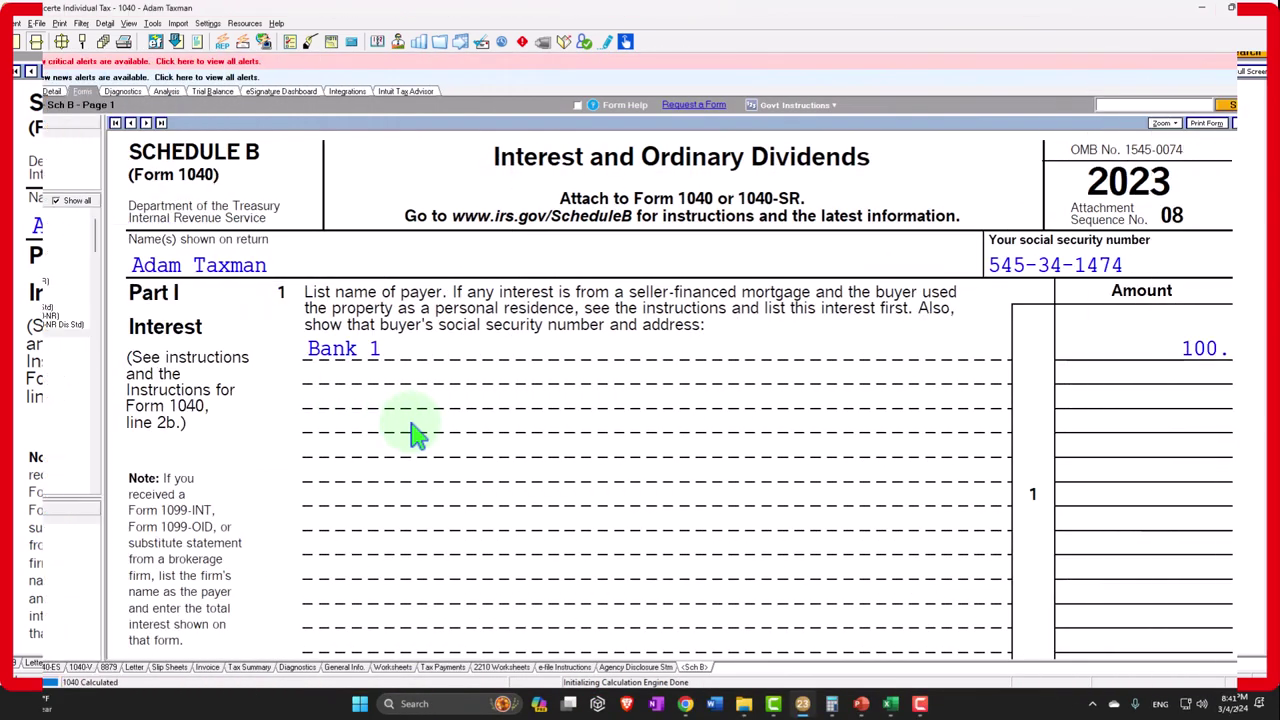
Return from Schedule B to Form 1040 and review the wage and taxable interest lines in the income section
left_click(16, 212)
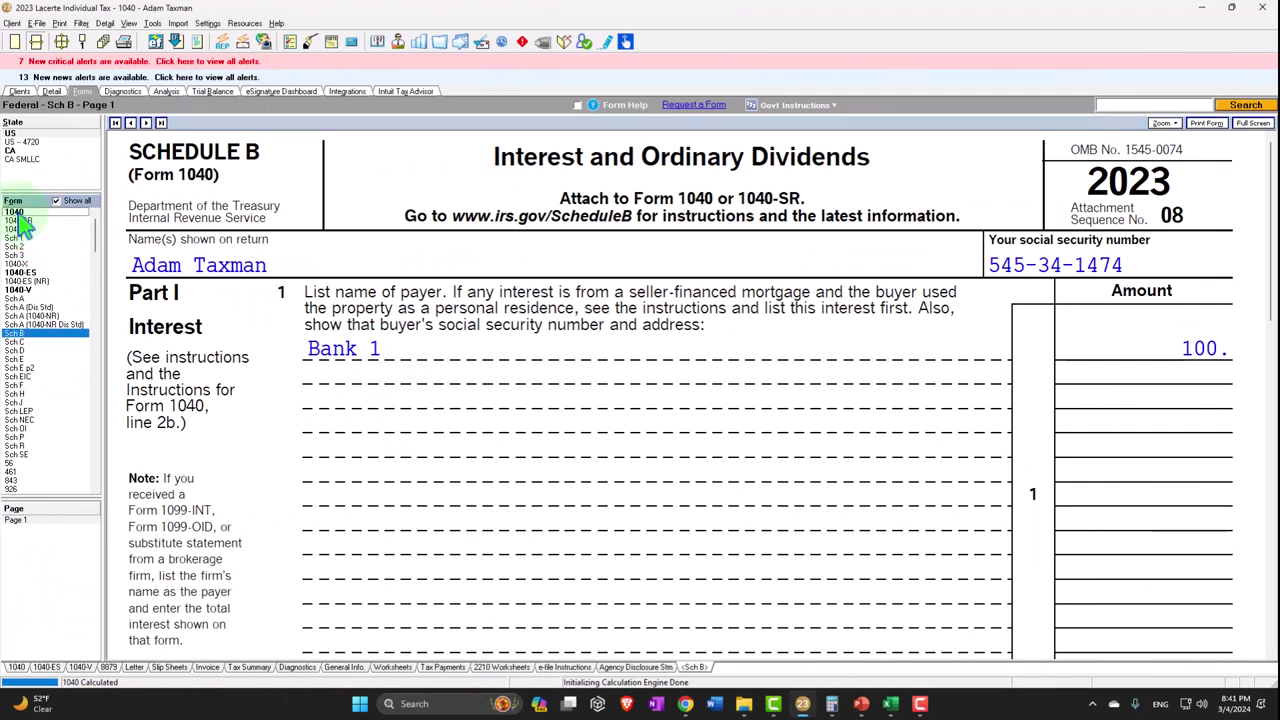
scroll(322, 352, "down", 5)
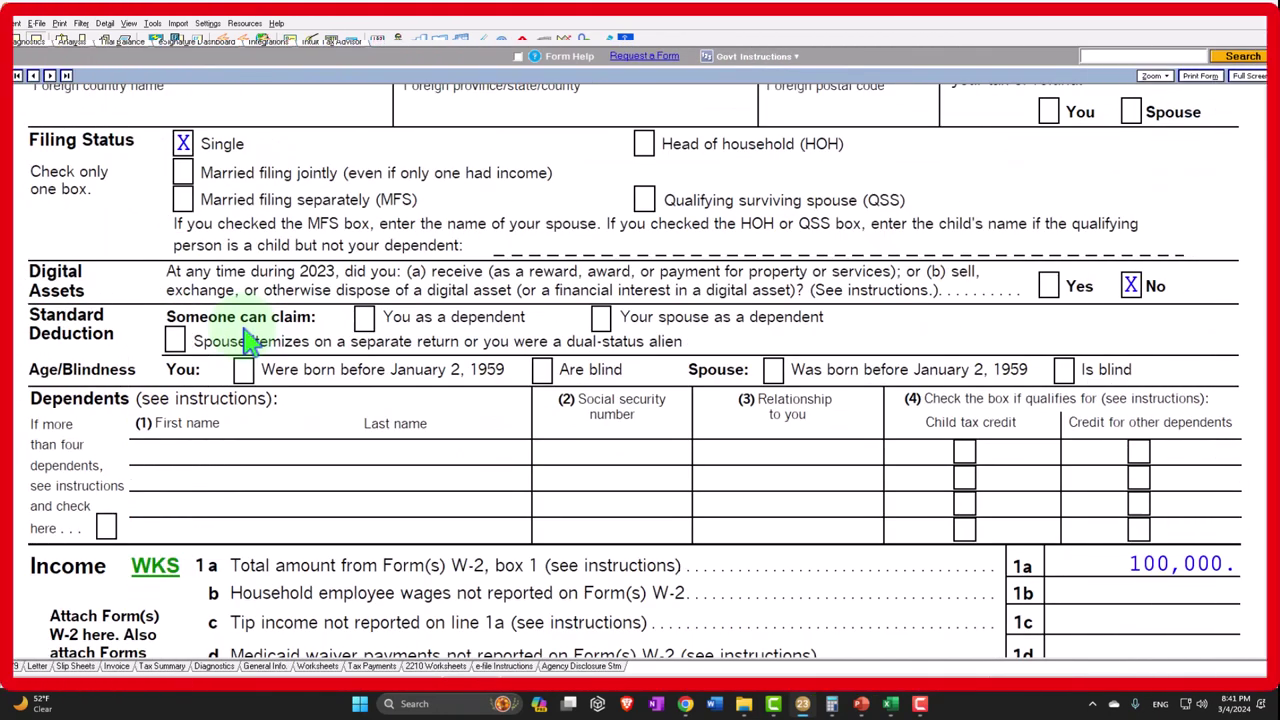
scroll(250, 340, "down", 3)
scroll(250, 340, "down", 3)
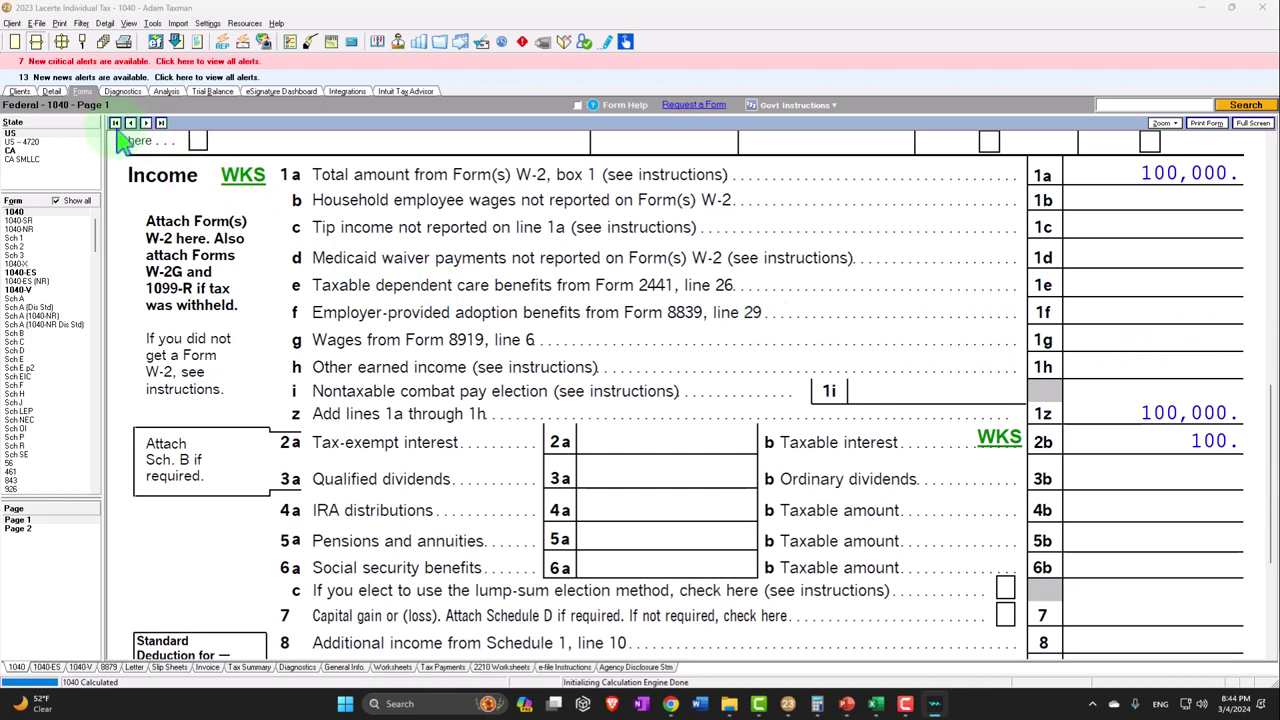
Add a second 1099-INT payer, Bank 2, with 170 of interest from banks, savings and loans
left_click(51, 91)
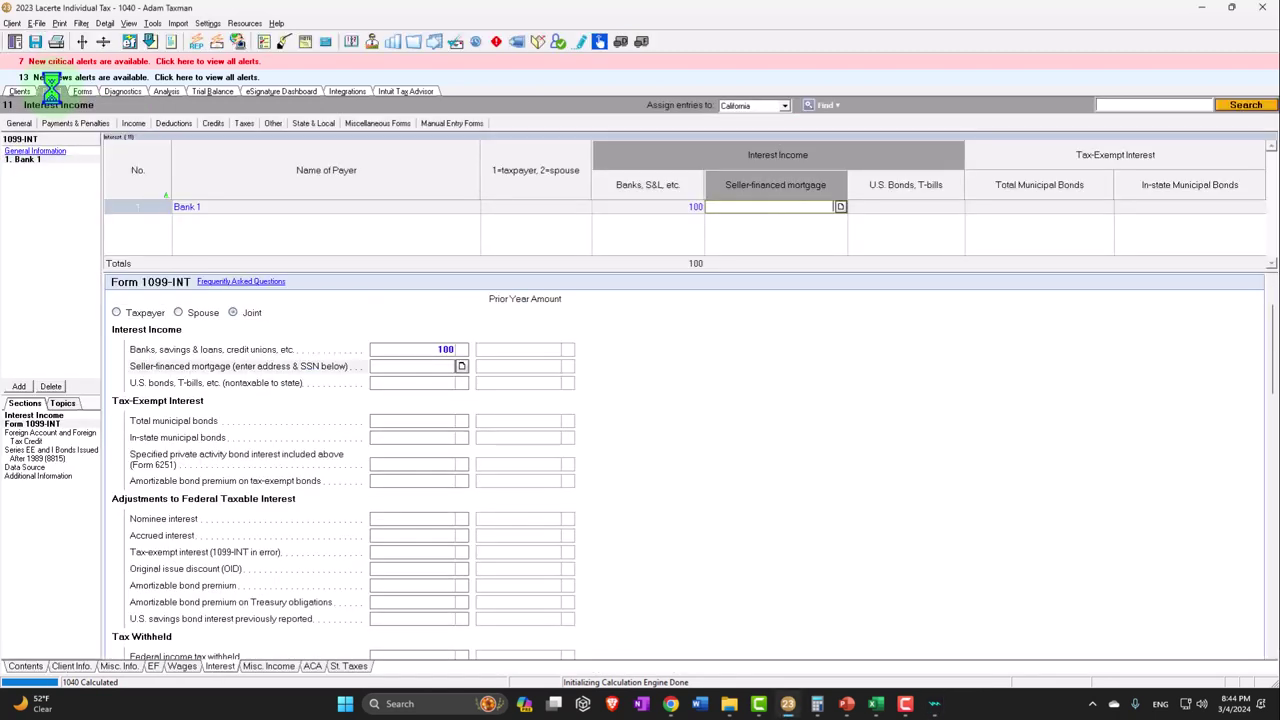
left_click(20, 387)
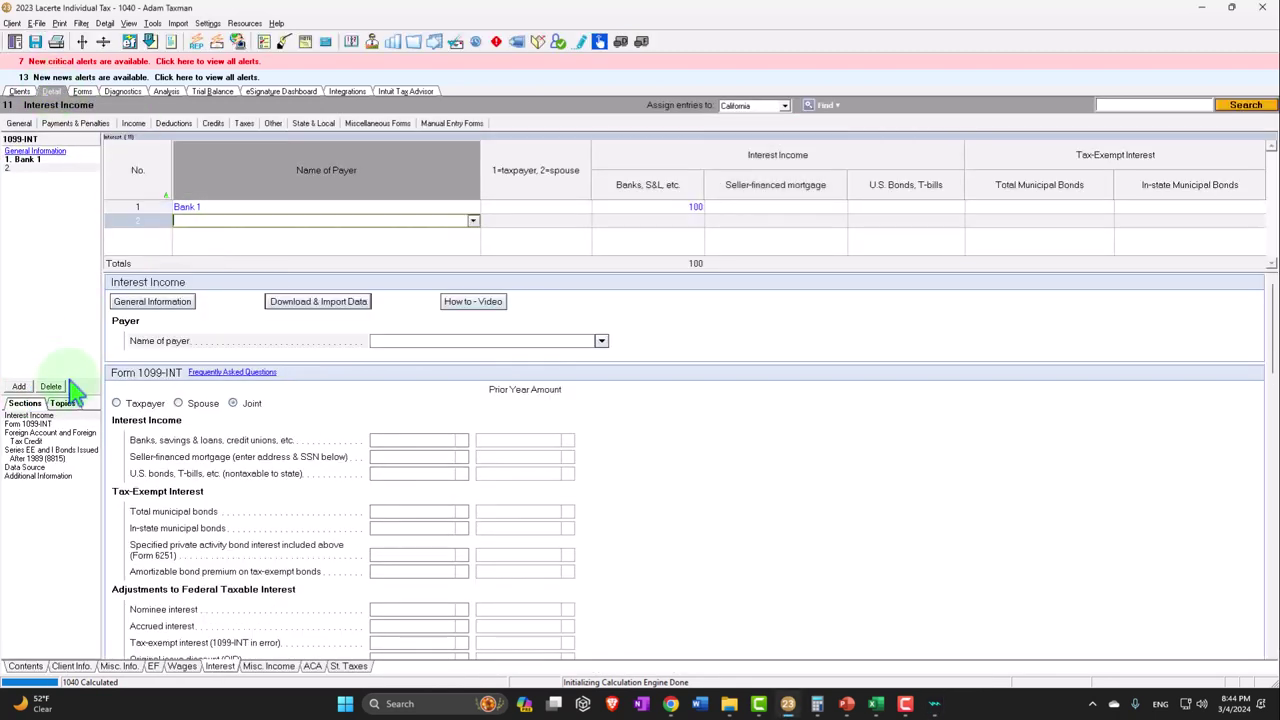
type("Bank ")
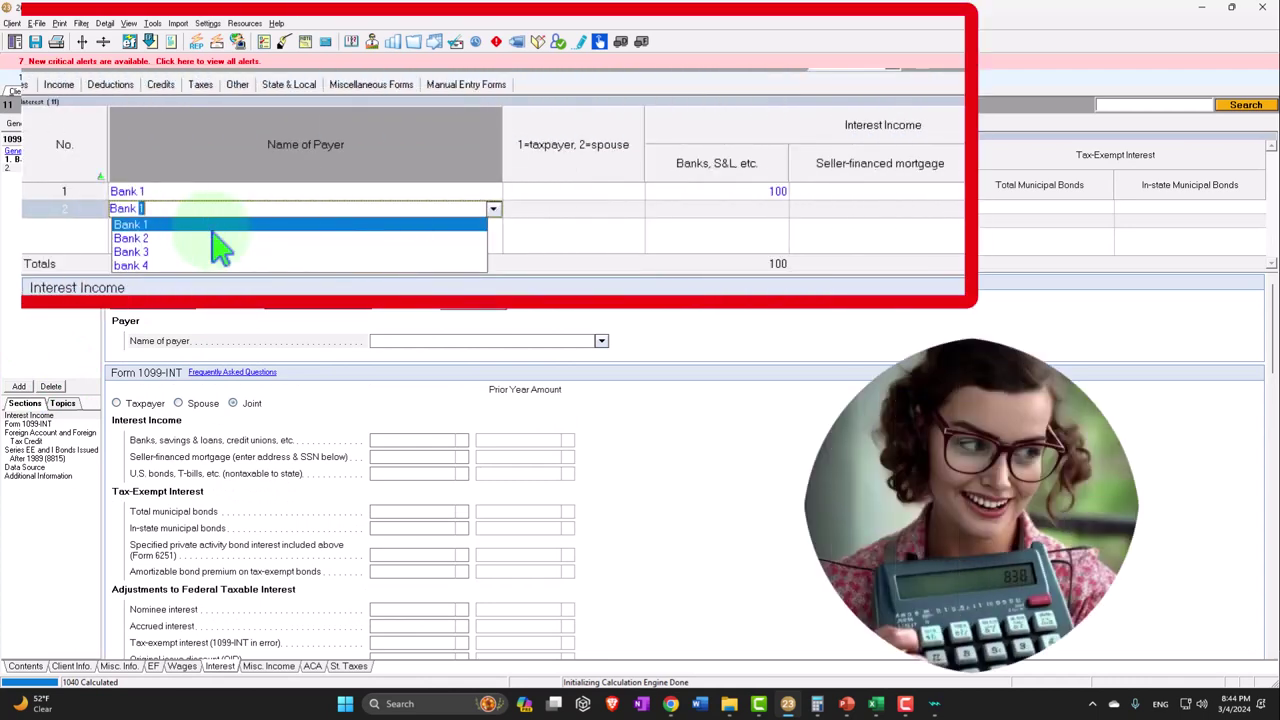
type("3")
key("BackSpace")
type("2")
key("Tab")
key("Tab")
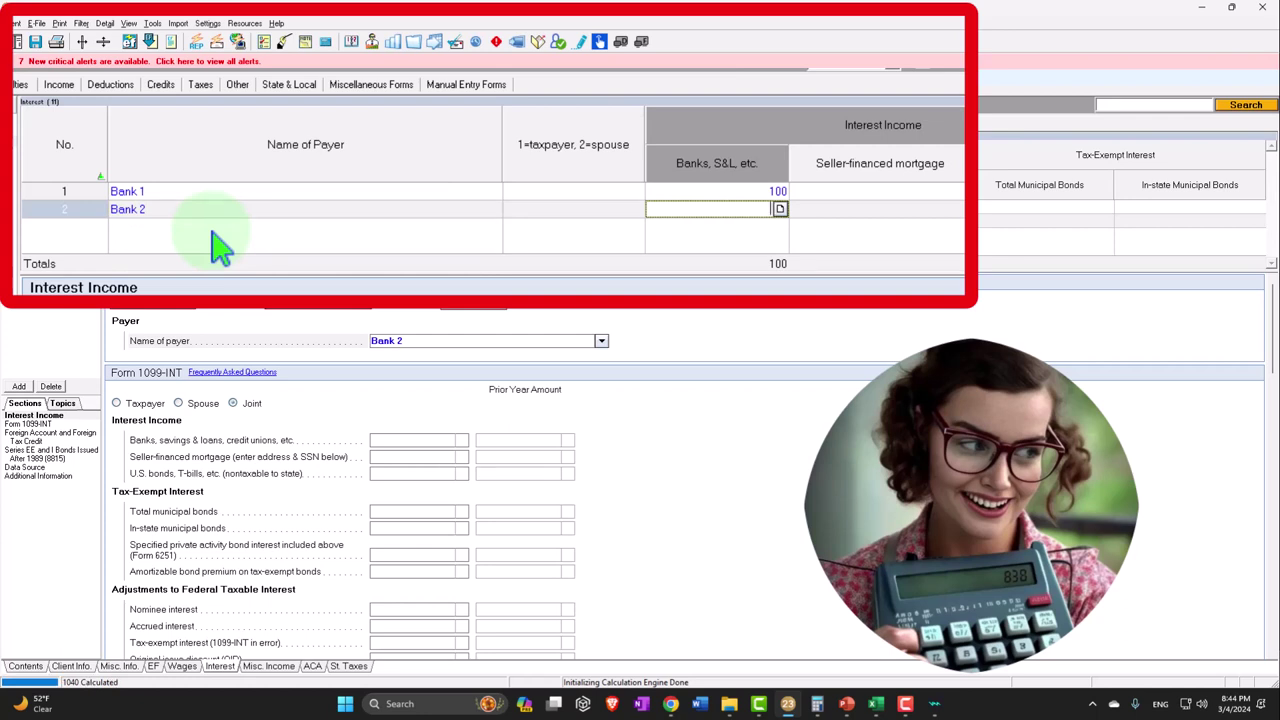
type("170")
key("Tab")
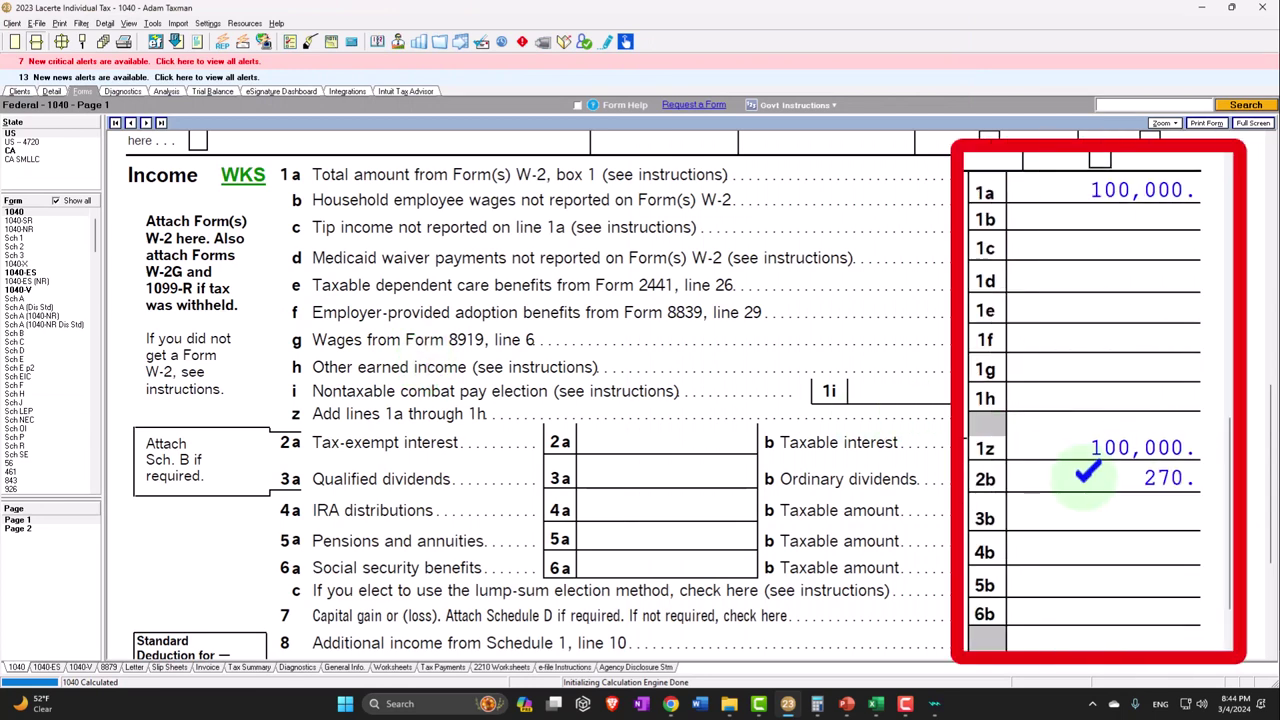
Switch to the Excel worksheet and add Bank 2 with 170 in row 13 of the P Income sheet's interest section
left_click(878, 705)
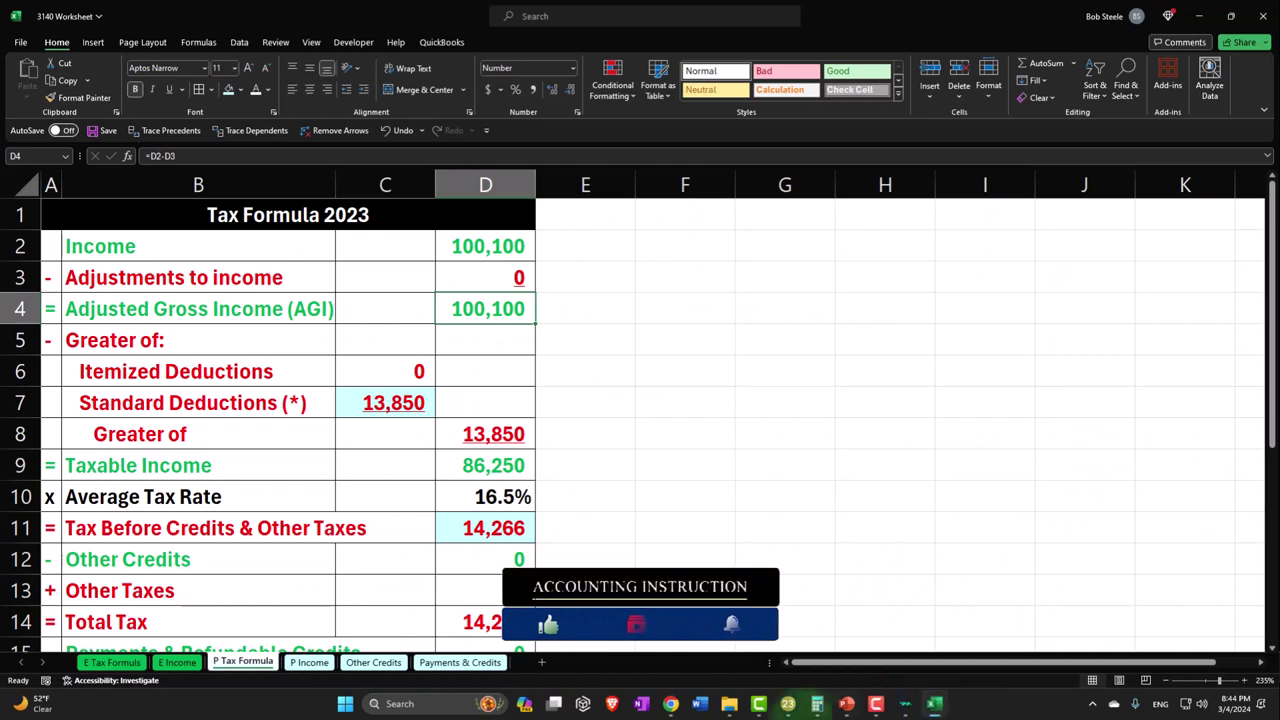
left_click(903, 703)
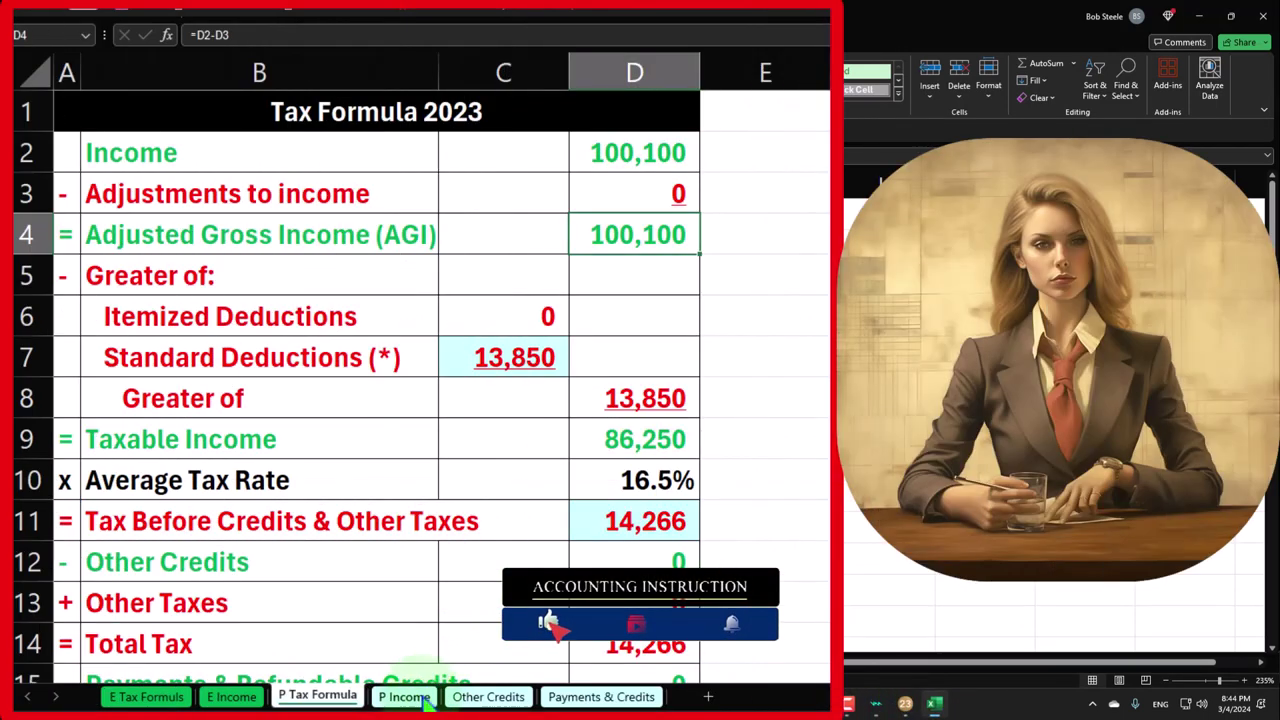
left_click(309, 662)
scroll(403, 483, "up", 2)
left_click(186, 346)
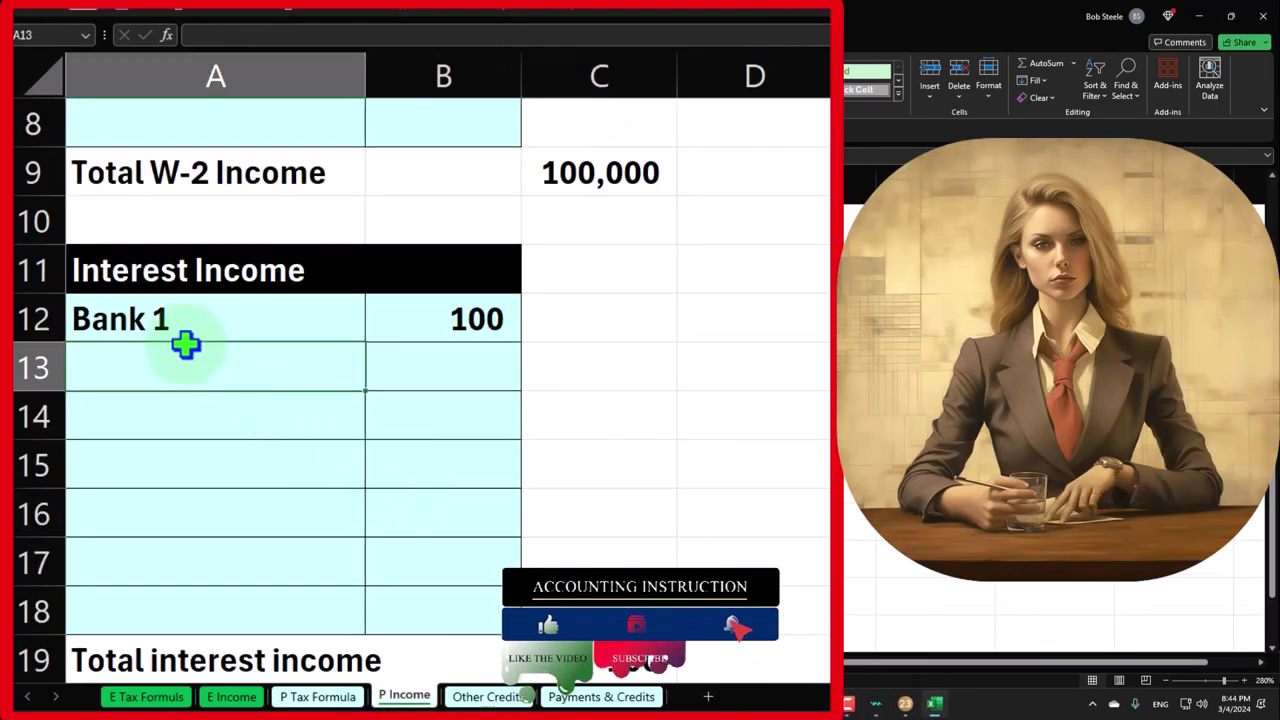
type("Bank 2")
key("Tab")
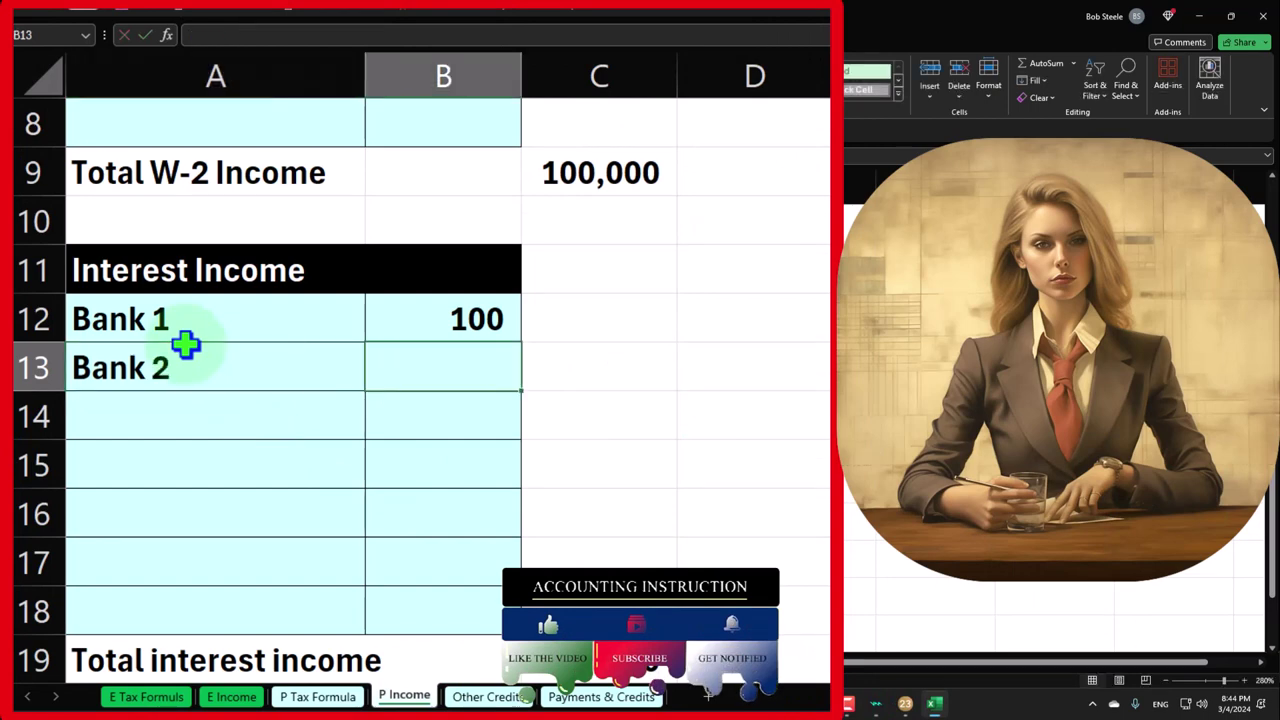
type("170")
key("Return")
scroll(246, 377, "down", 1)
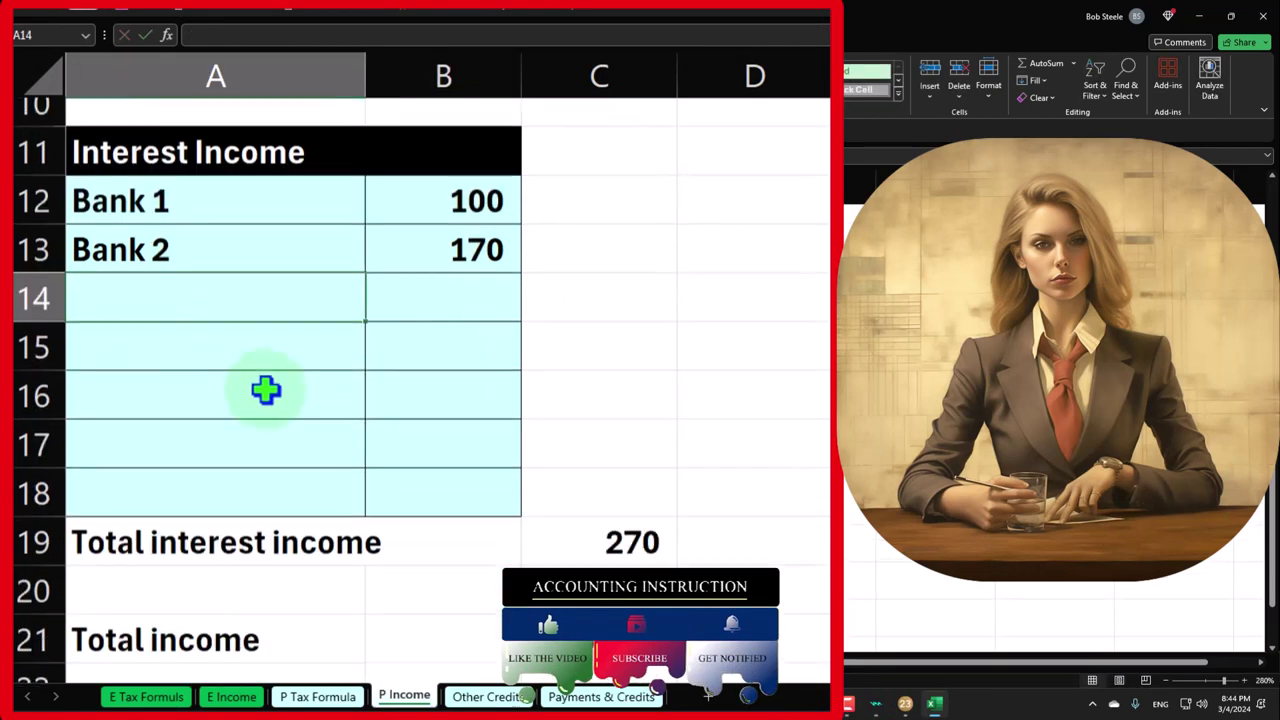
Check the interest and total income formulas, and examine the standard deduction and taxable income on the P Tax Formula sheet
left_click(585, 515)
key("Down")
key("Down")
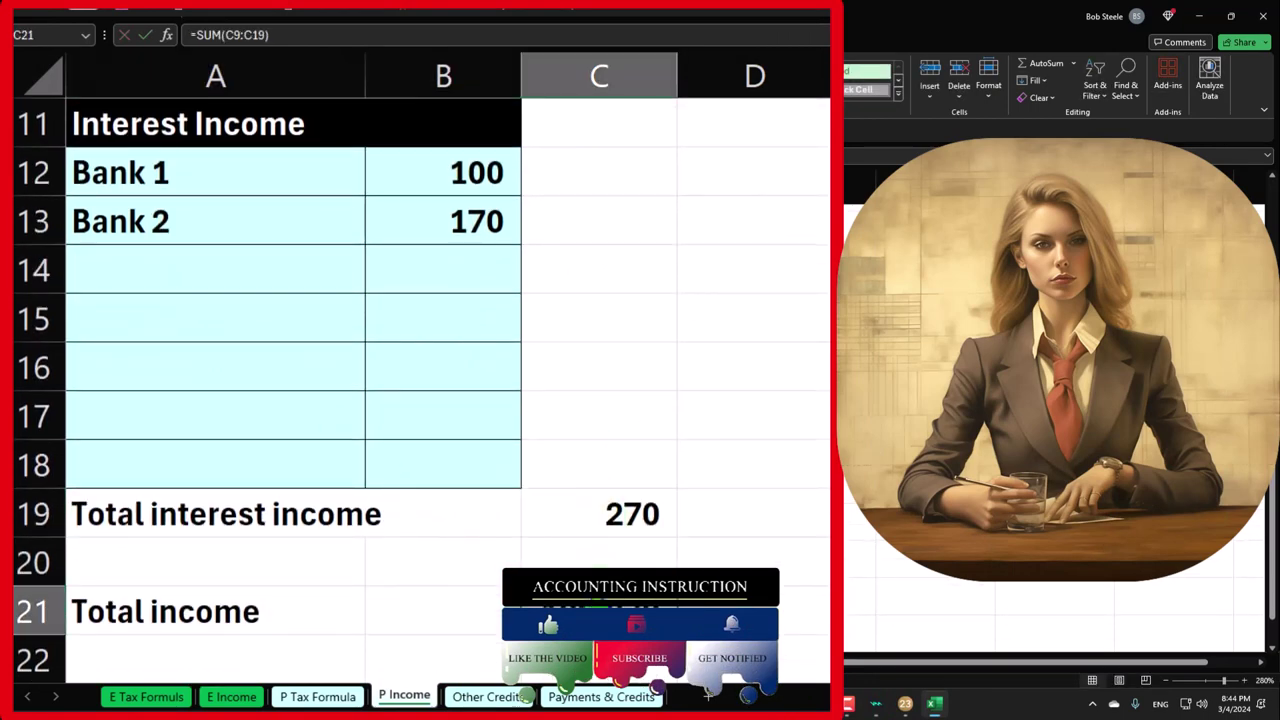
left_click(348, 704)
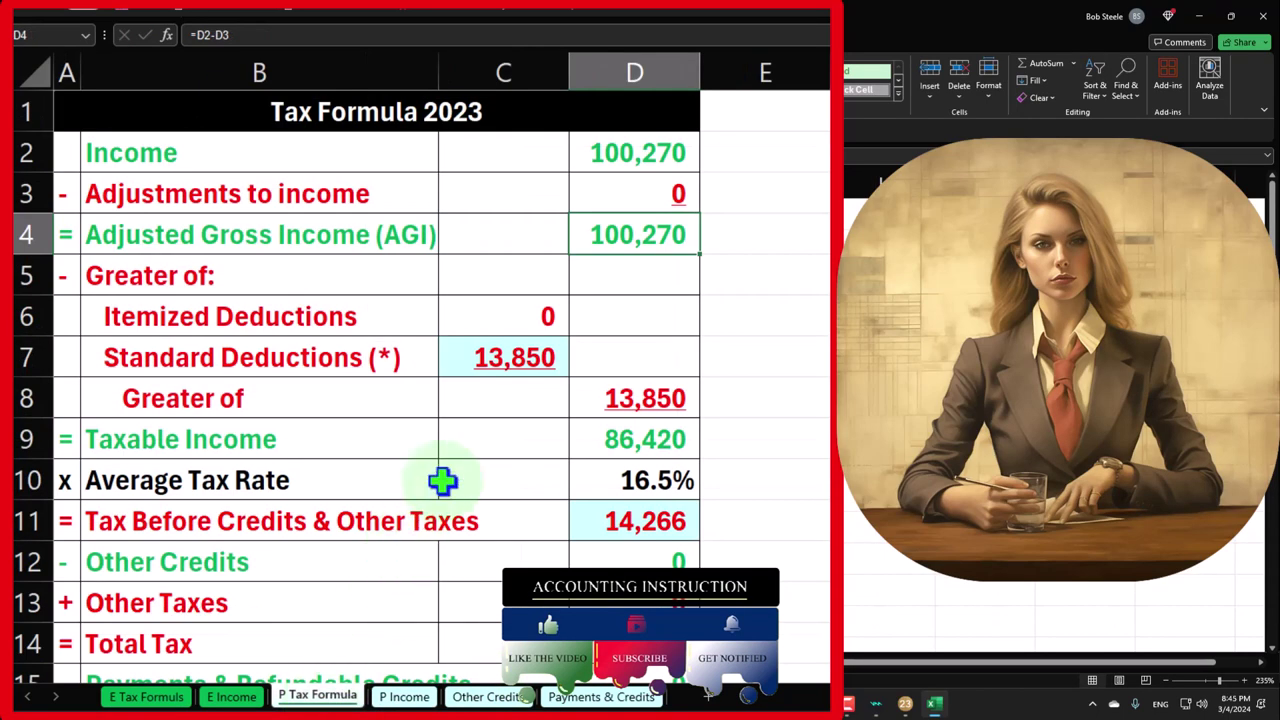
left_click(491, 355)
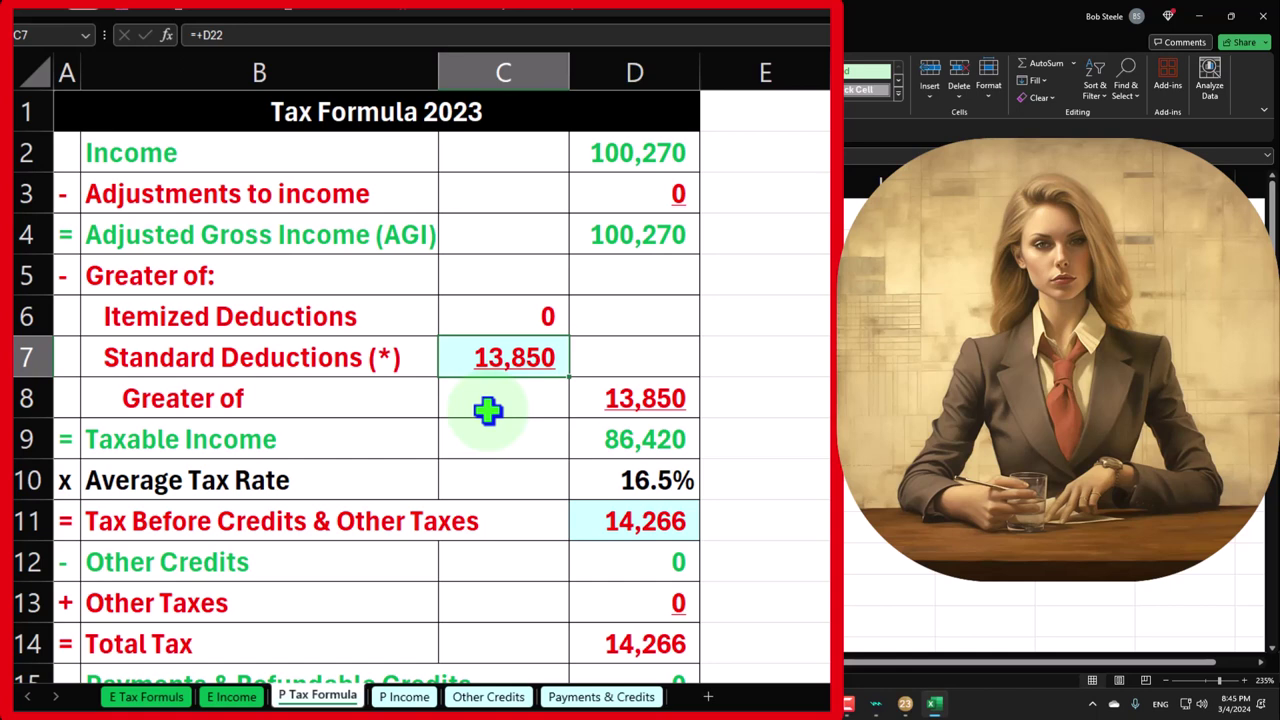
left_click(624, 443)
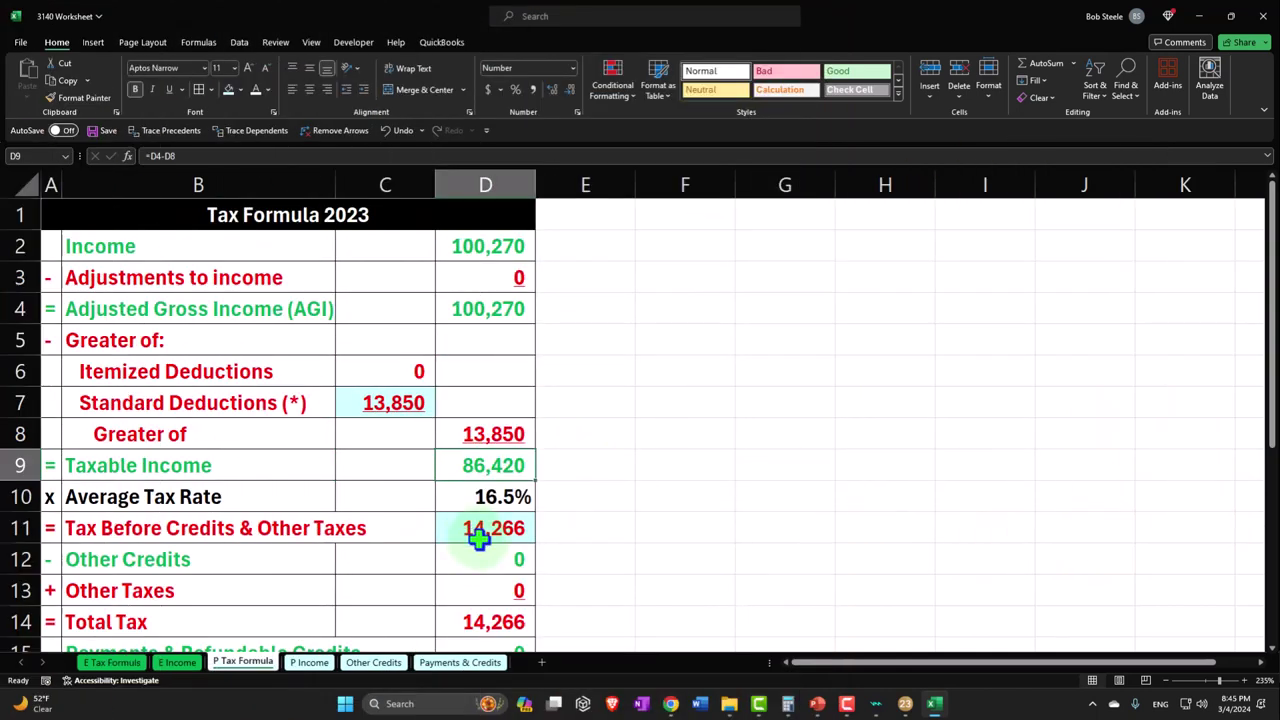
Switch to Lacerte and compare Form 1040's total income, adjusted gross income, deduction and taxable income lines with the worksheet
left_click(905, 703)
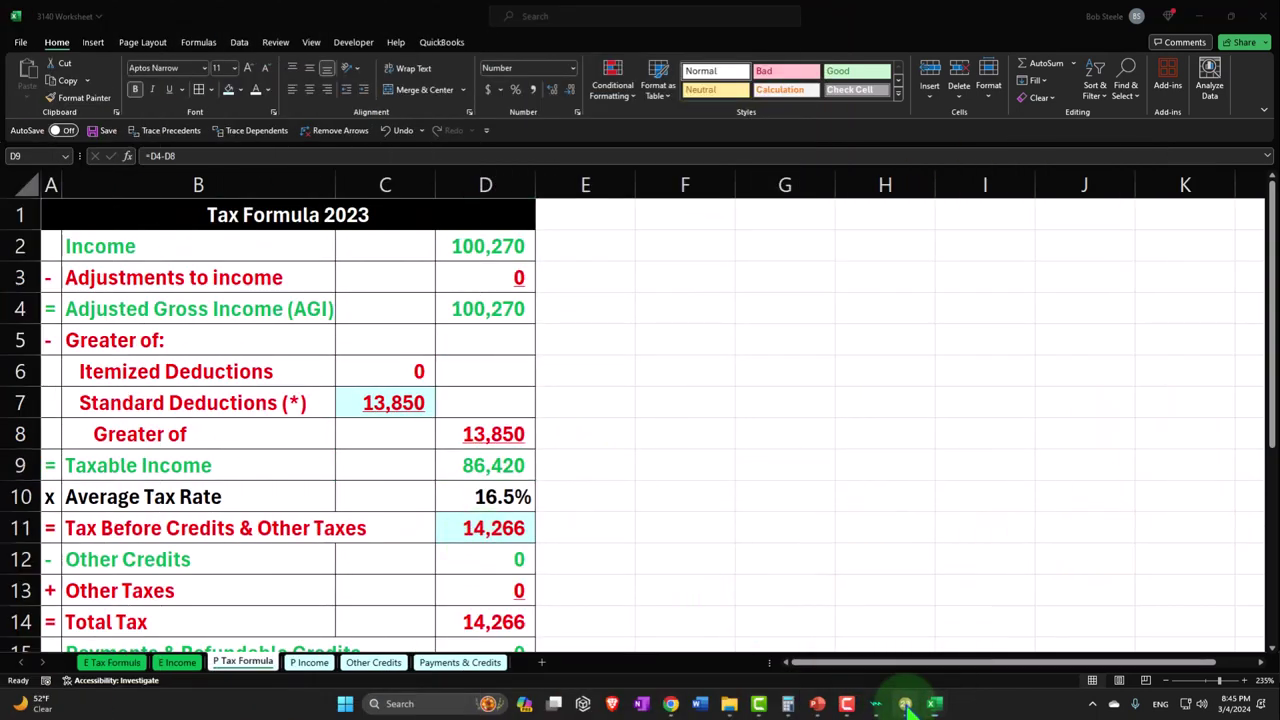
scroll(885, 565, "down", 5)
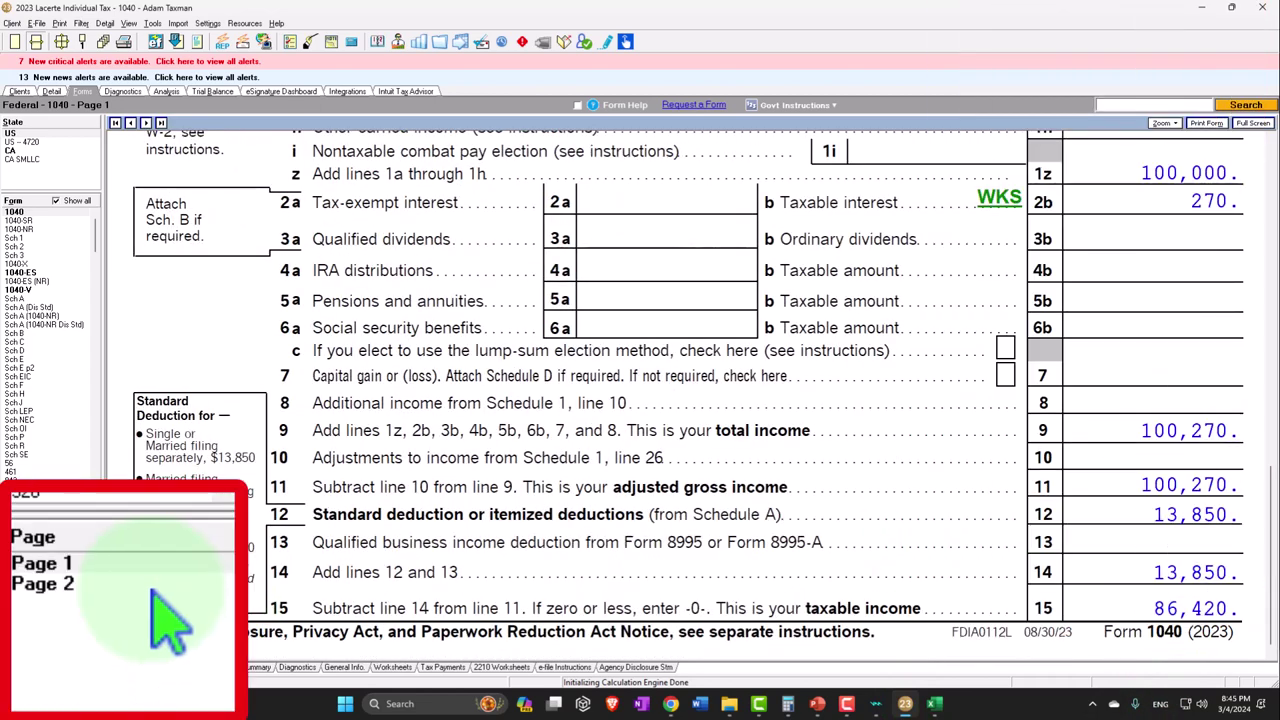
scroll(478, 541, "up", 5)
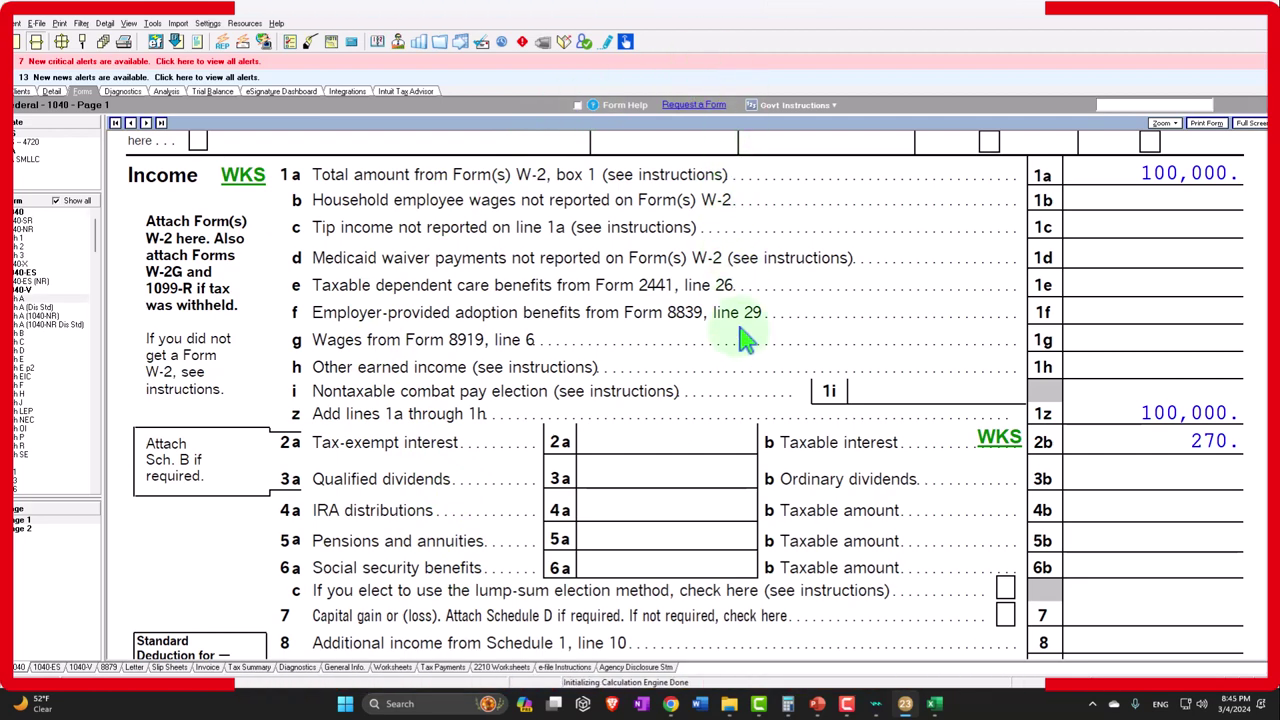
left_click(35, 316)
Add a third 1099-INT payer, Bank 3, with 1700 of interest from banks, savings and loans
left_click(51, 91)
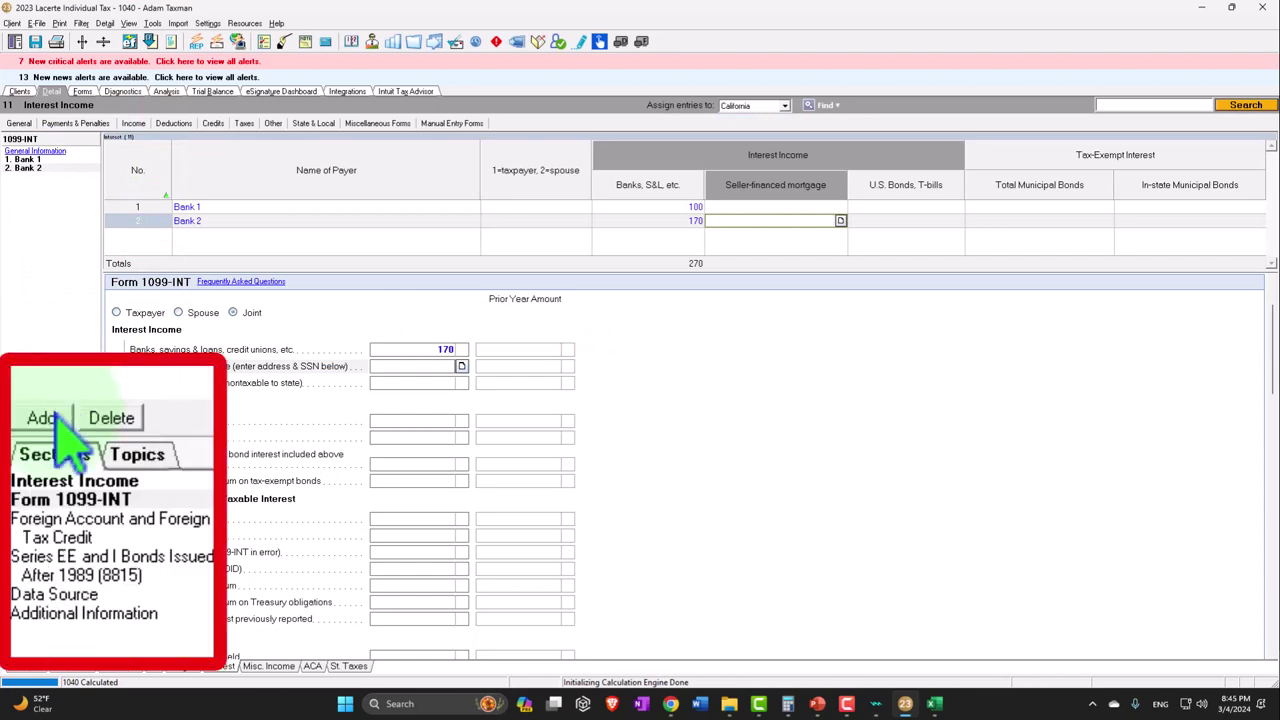
left_click(19, 386)
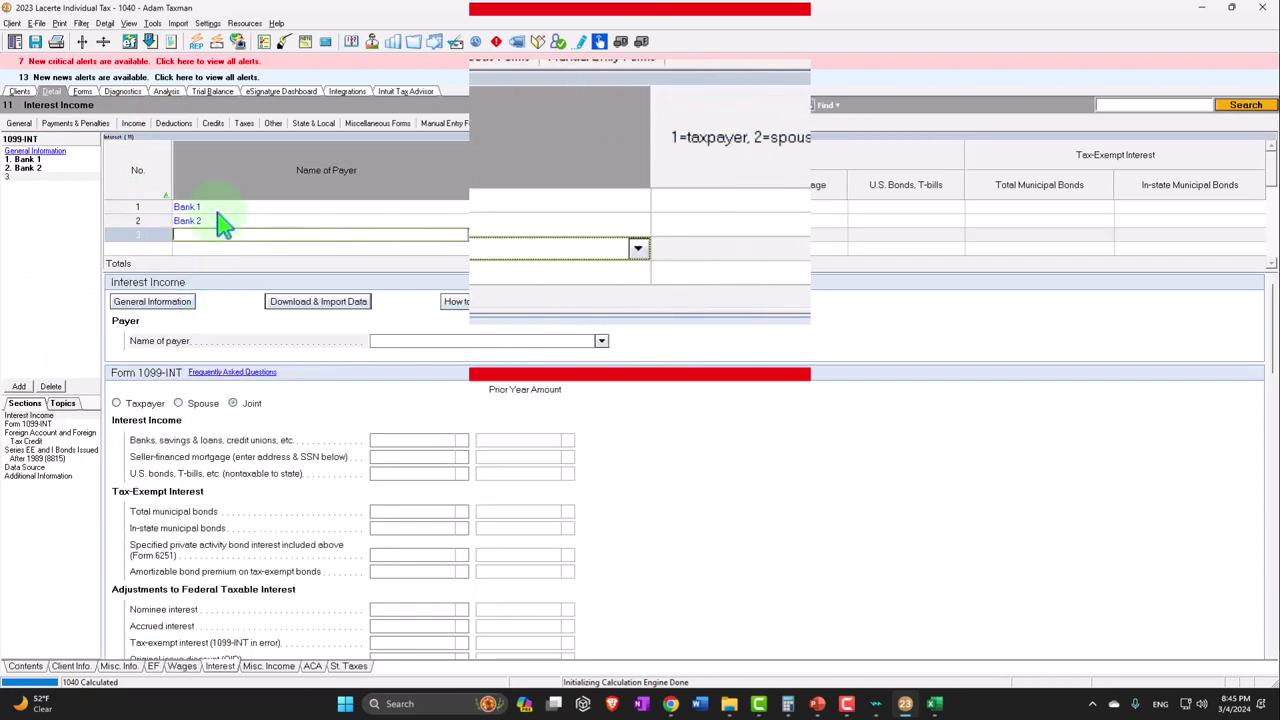
type("B")
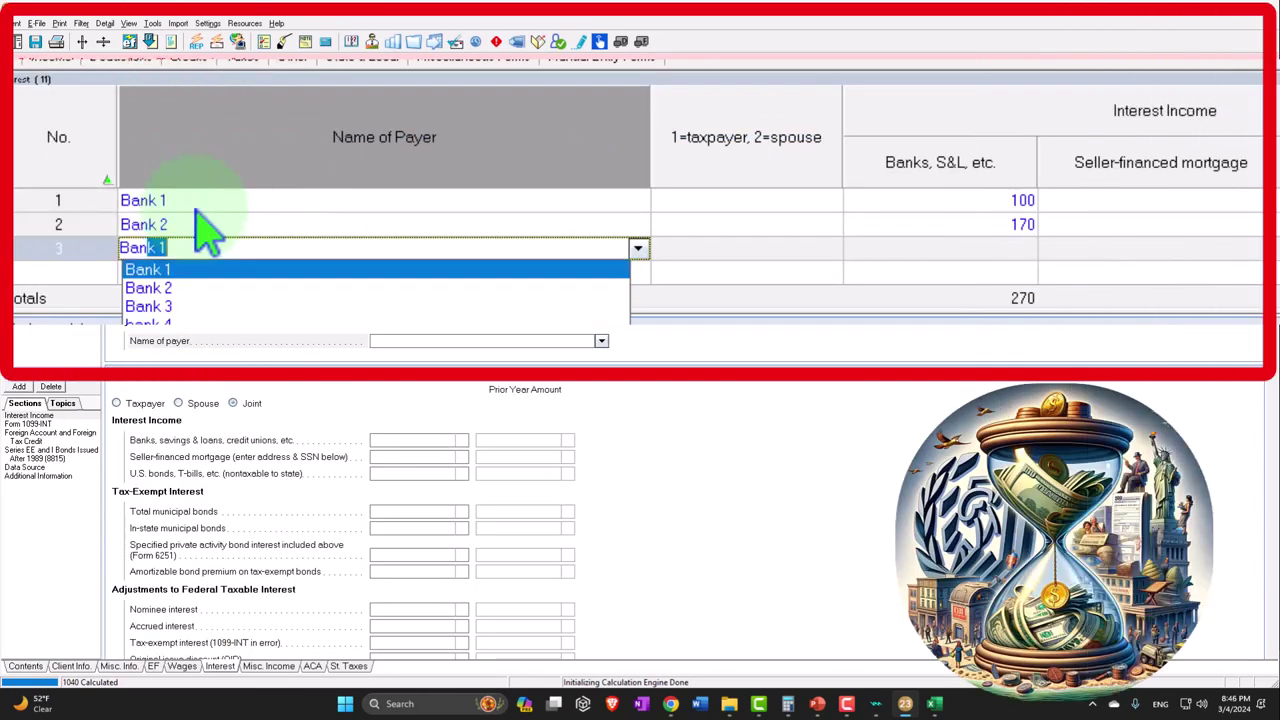
type("ank 3")
key("Tab")
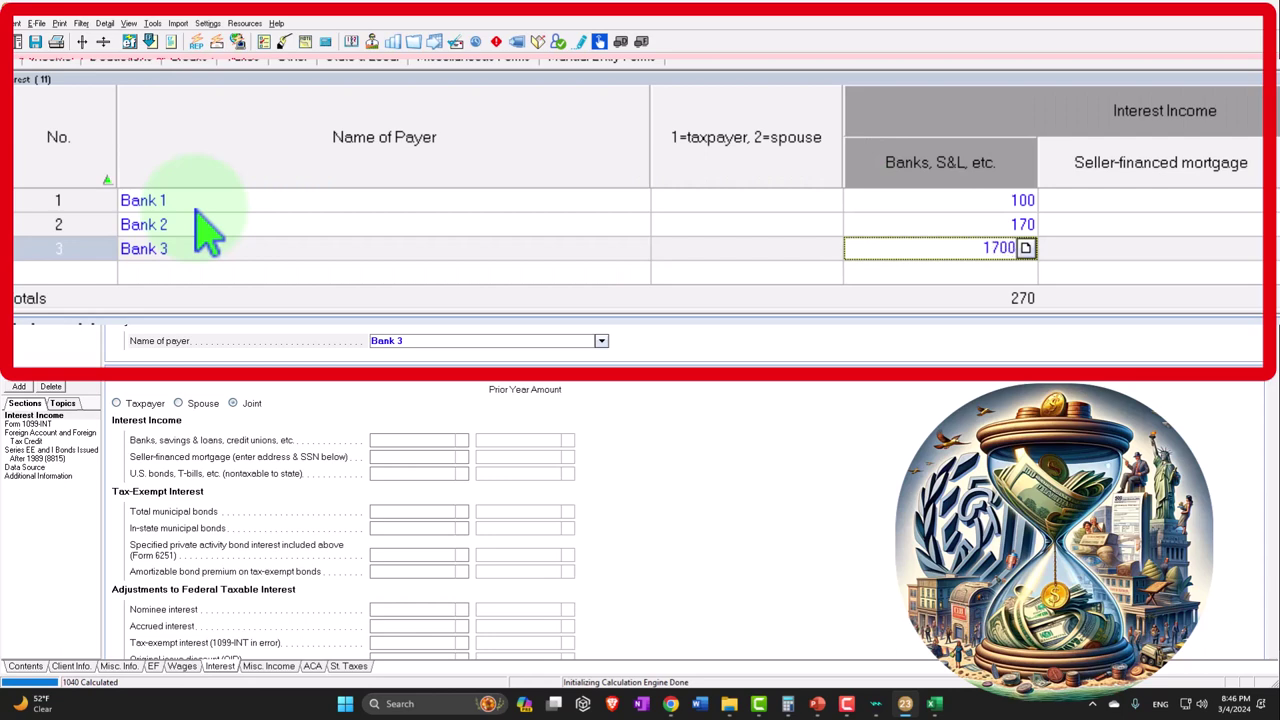
type("1700")
key("Tab")
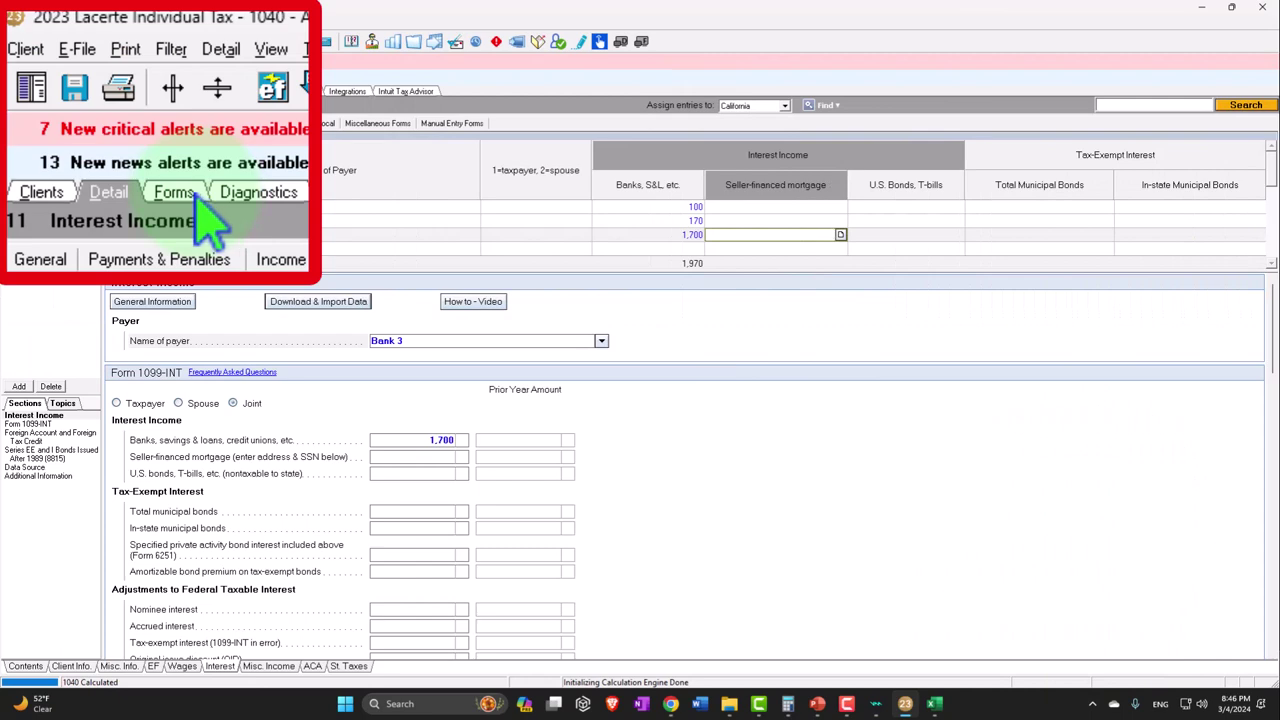
Open Form 1040, stop showing all forms in the form list, and review the interest and total income lines
left_click(84, 92)
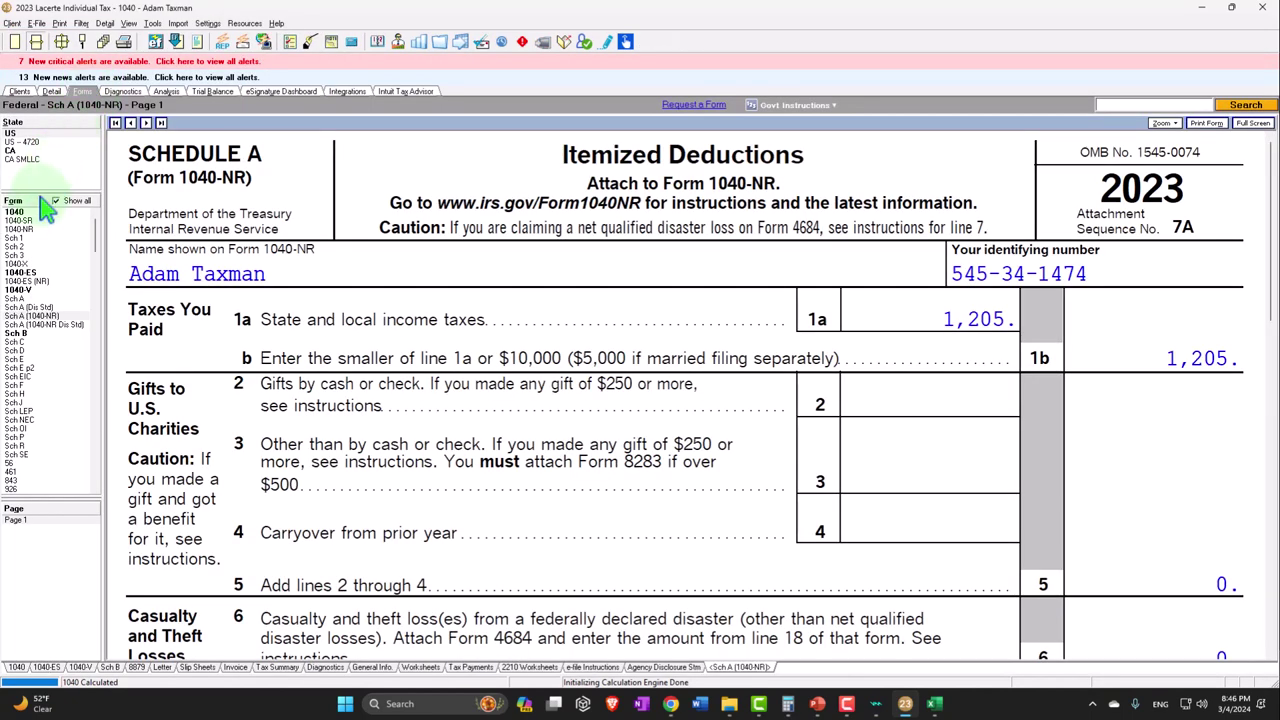
left_click(75, 70)
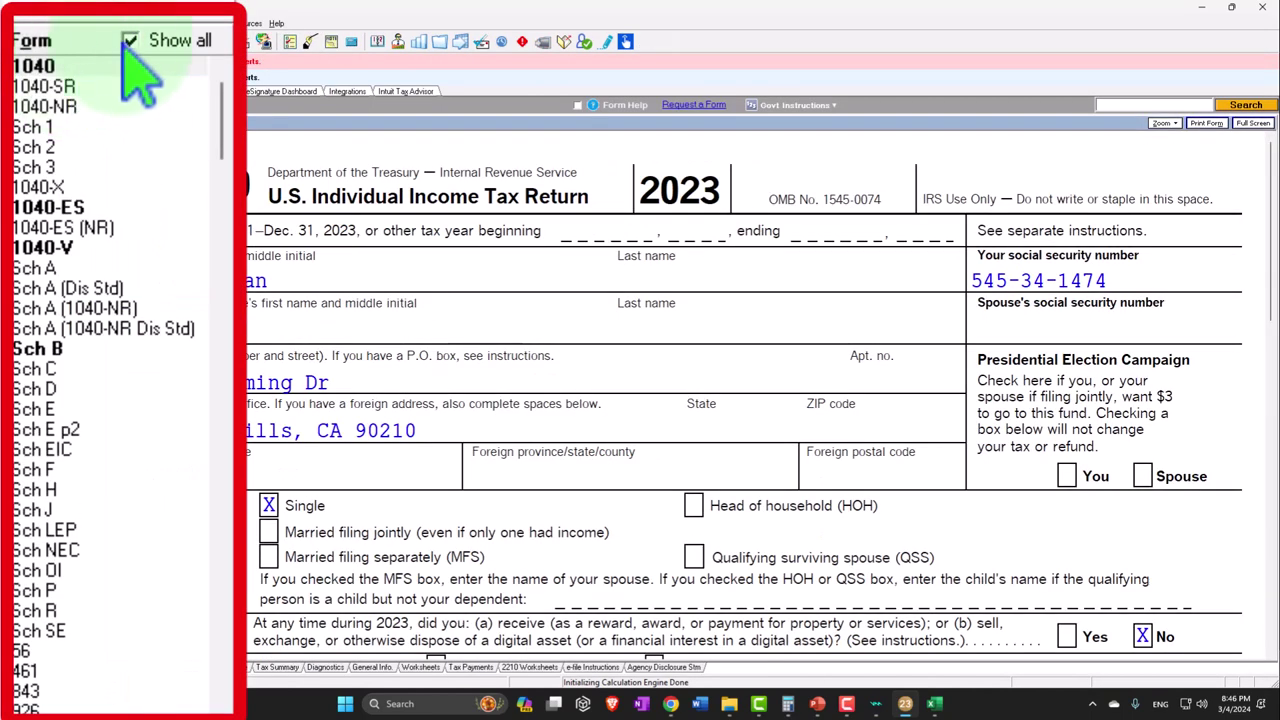
scroll(495, 375, "down", 10)
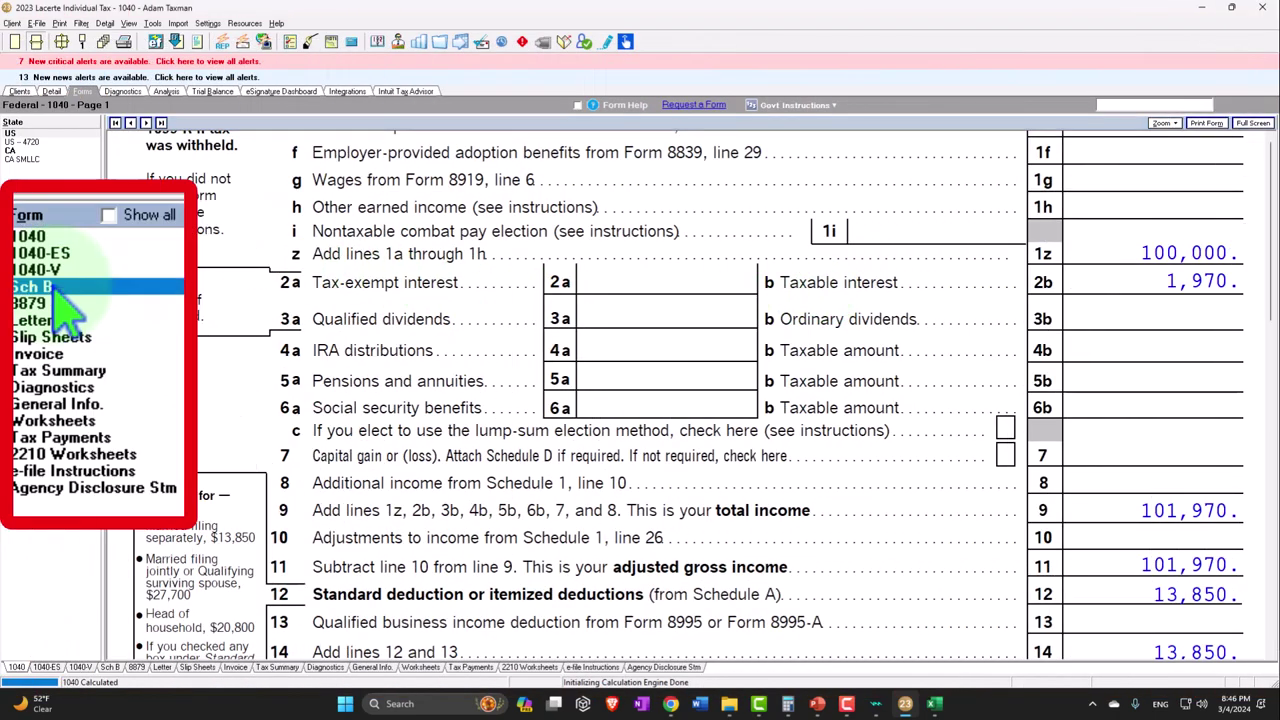
Check the payers and interest totals on Schedule B against the taxable interest line on Form 1040
left_click(20, 238)
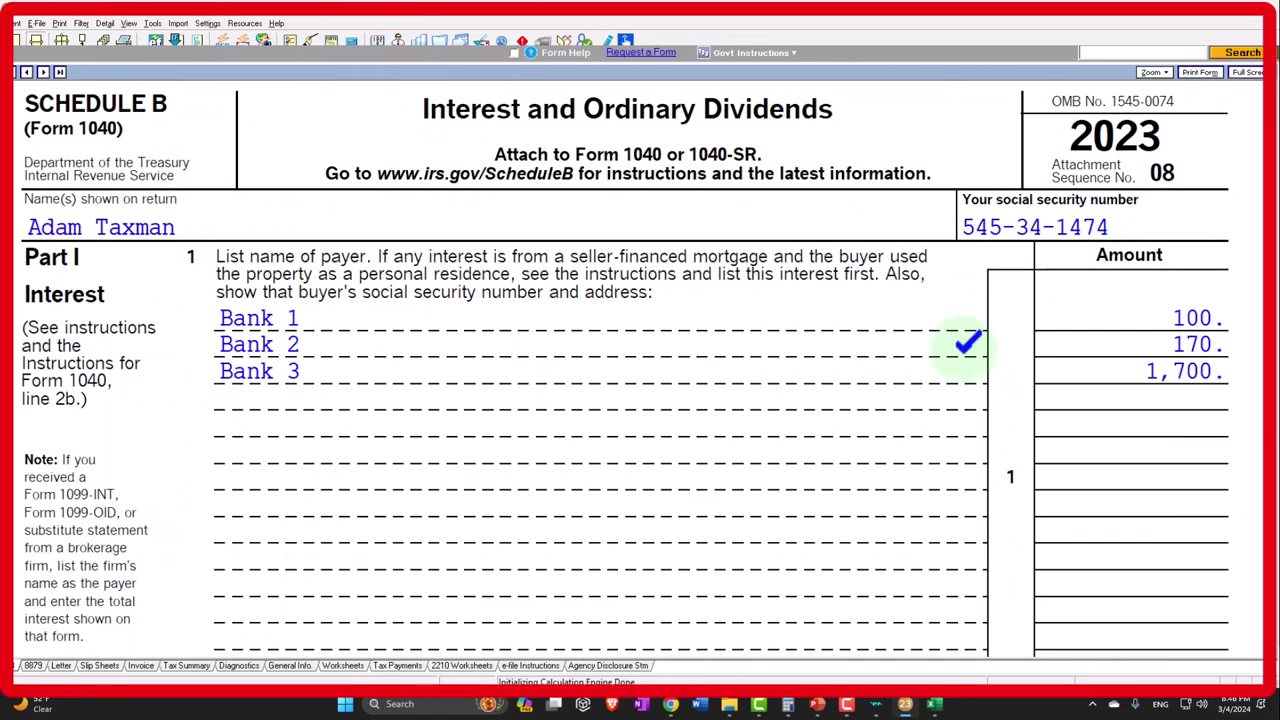
scroll(1100, 310, "down", 5)
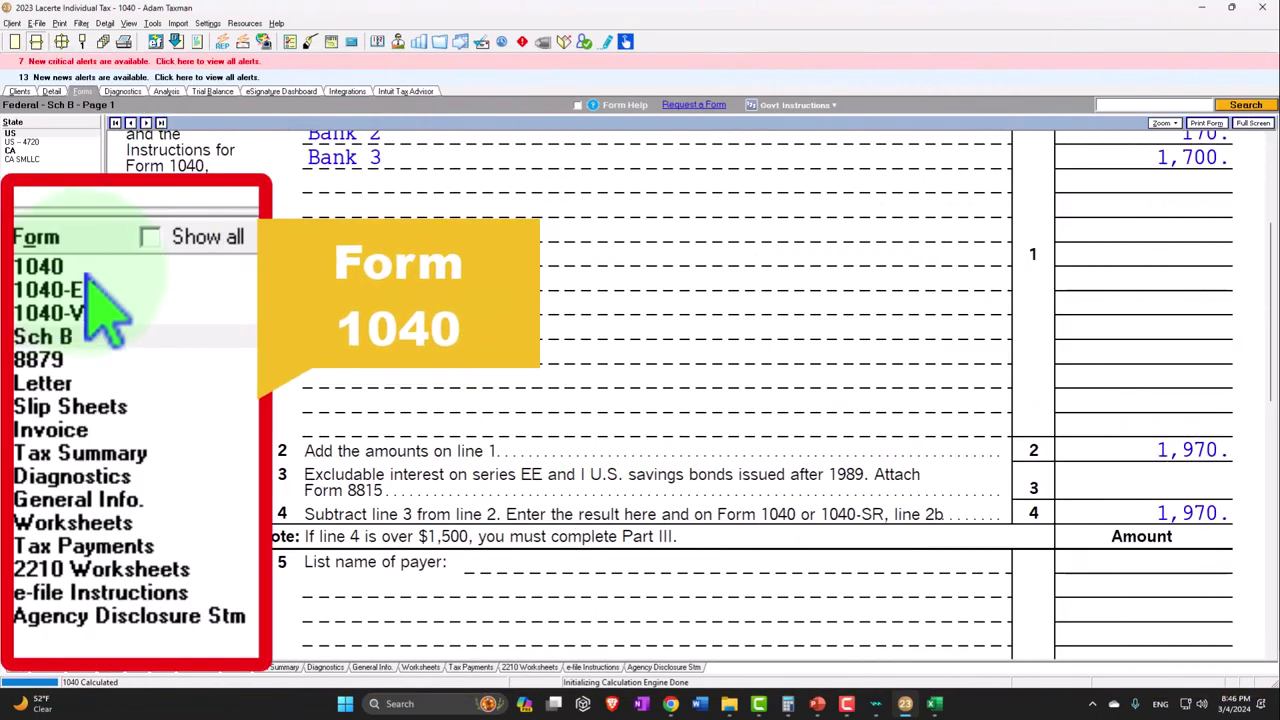
scroll(335, 315, "up", 2)
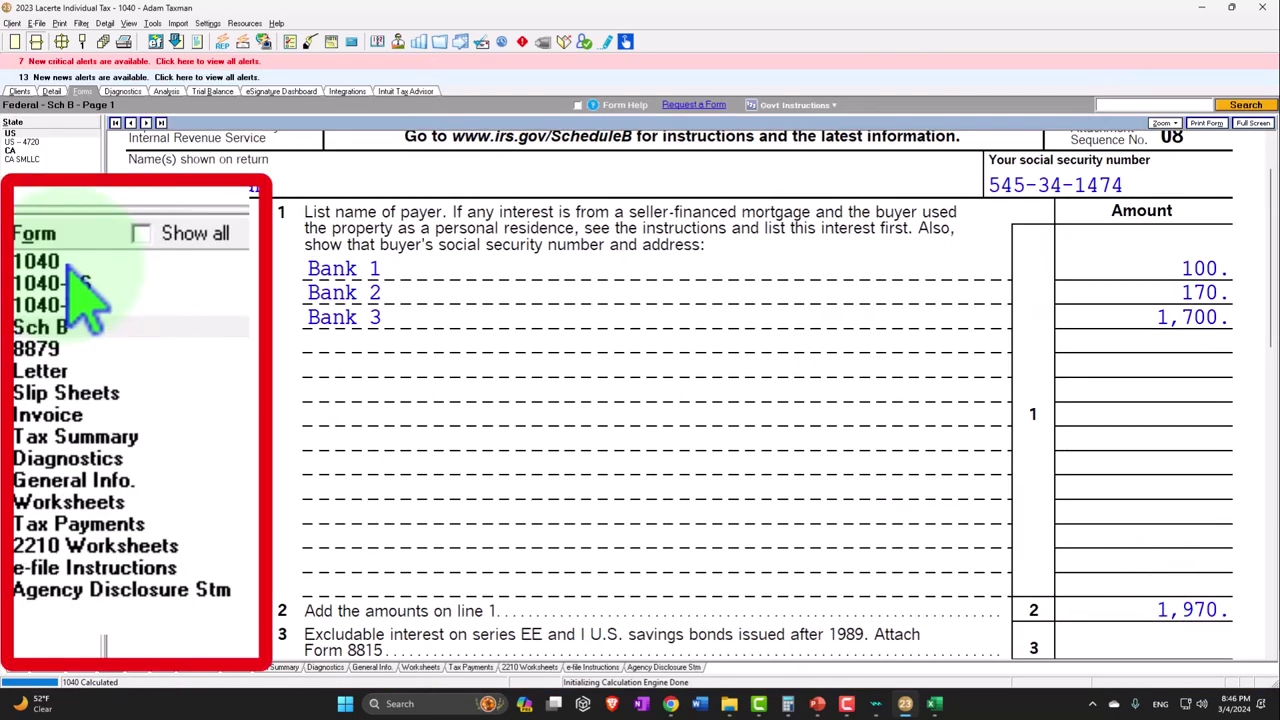
left_click(36, 261)
scroll(586, 360, "down", 5)
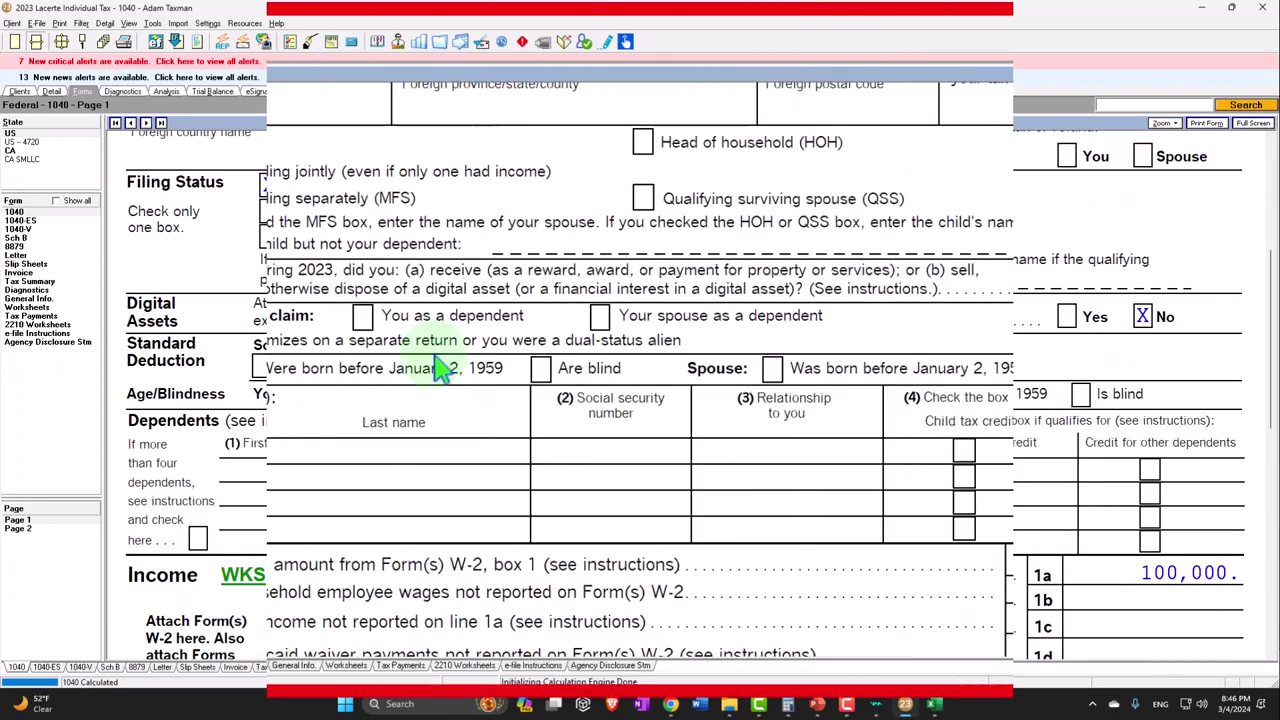
scroll(440, 368, "down", 5)
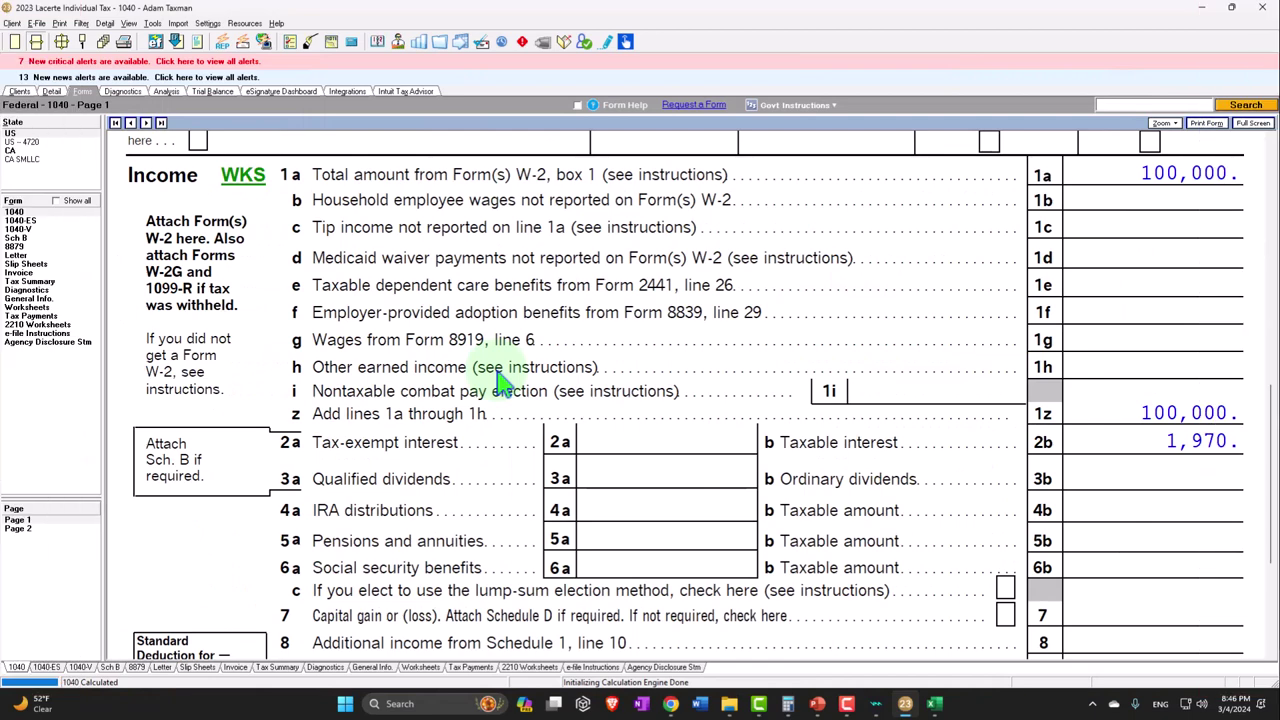
Add a fourth 1099-INT payer, Bank 4, with 300 of tax-exempt interest from total municipal bonds
key("alt+Tab")
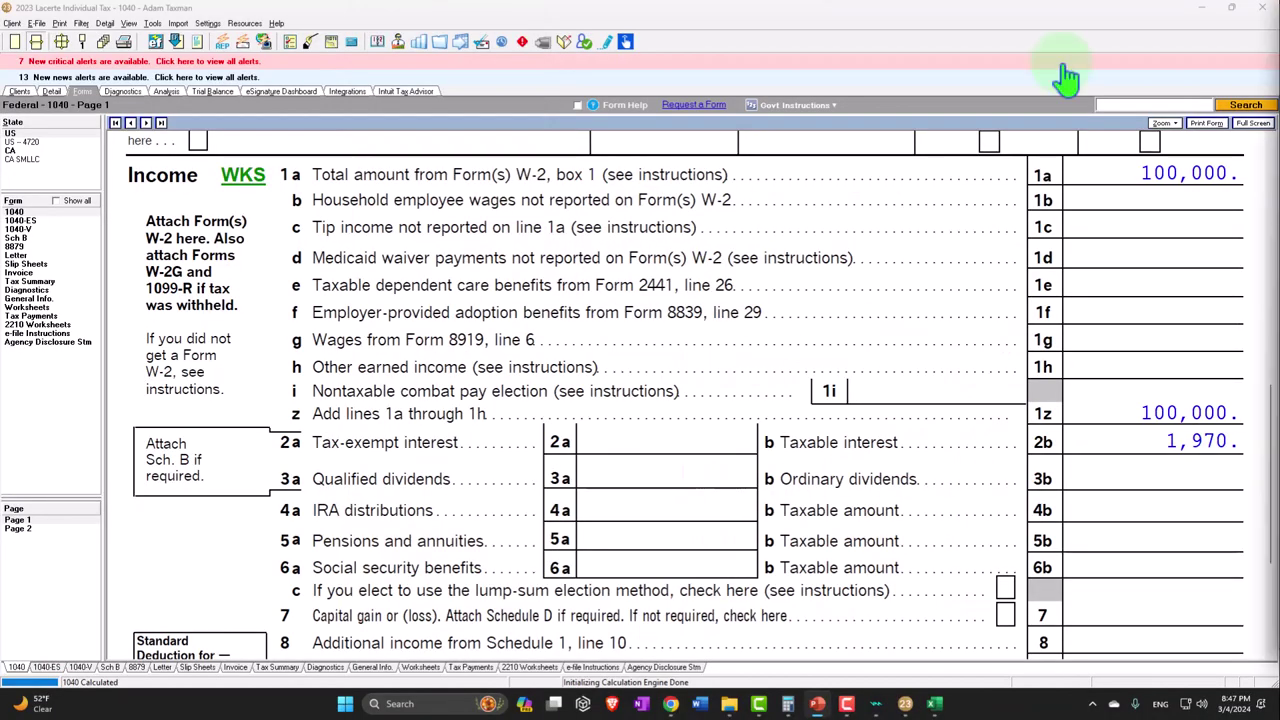
left_click(50, 91)
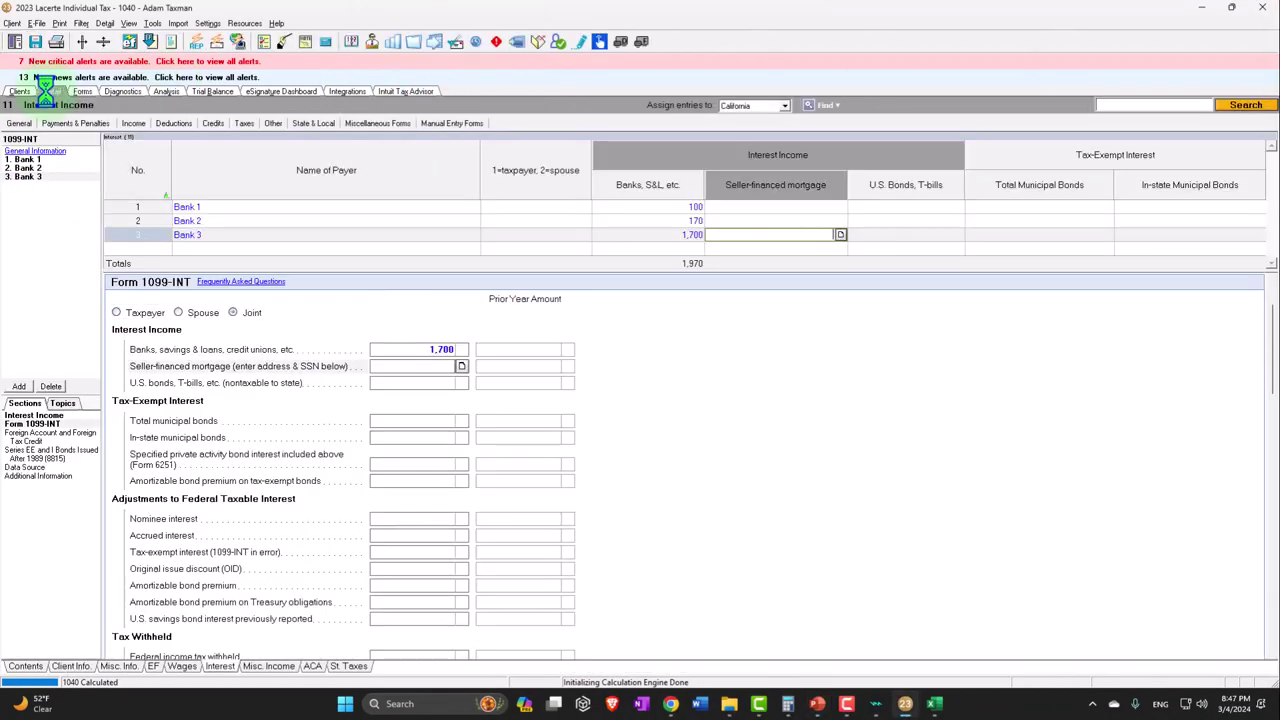
left_click(45, 520)
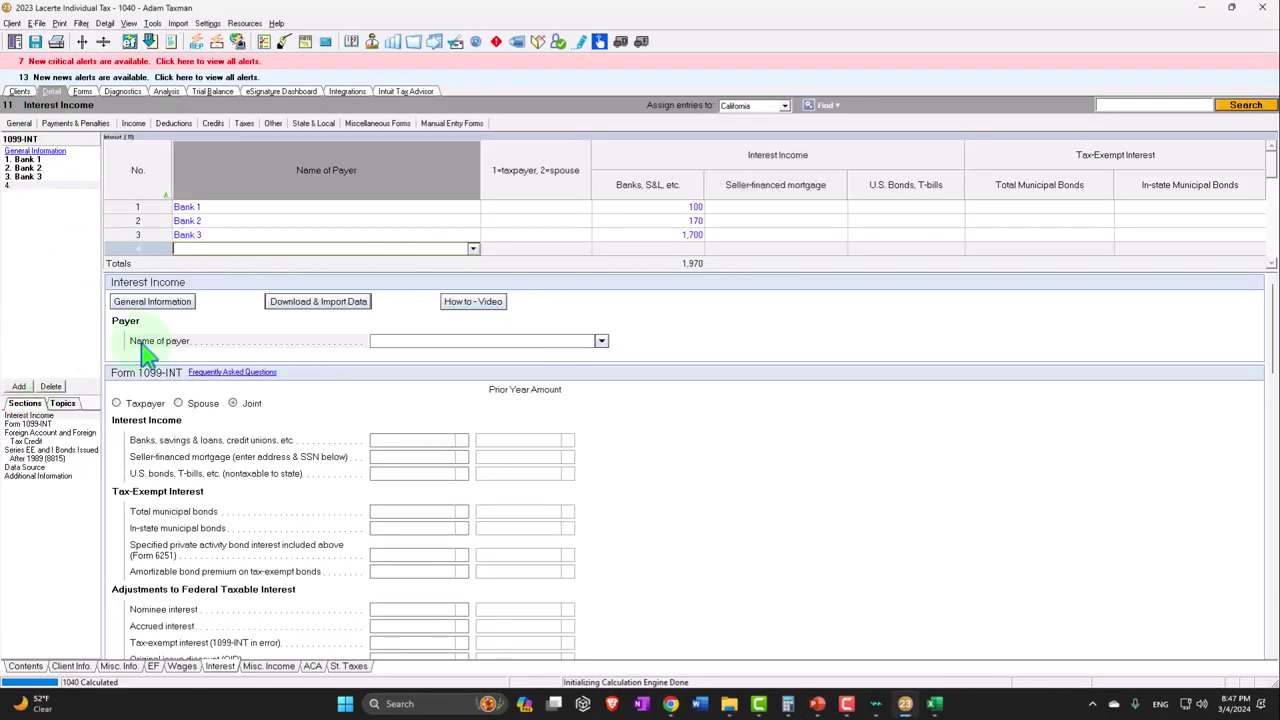
type("Bank ")
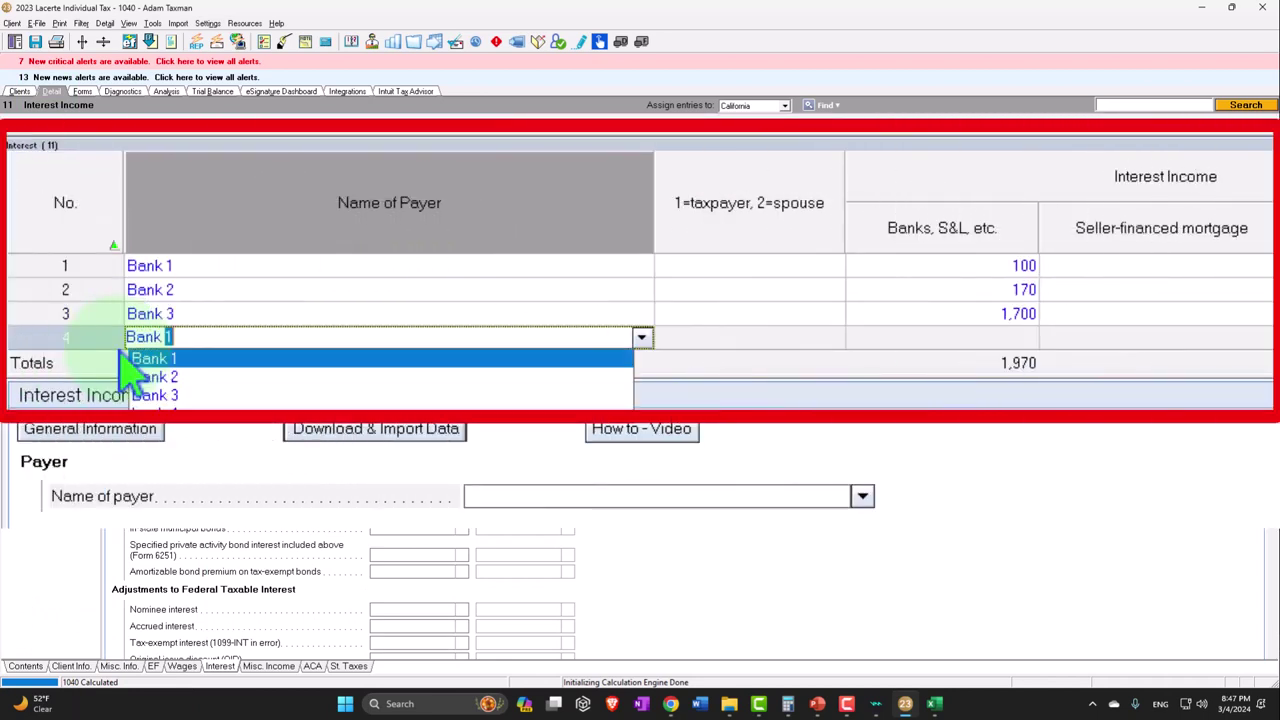
type("4")
key("Tab")
key("Tab")
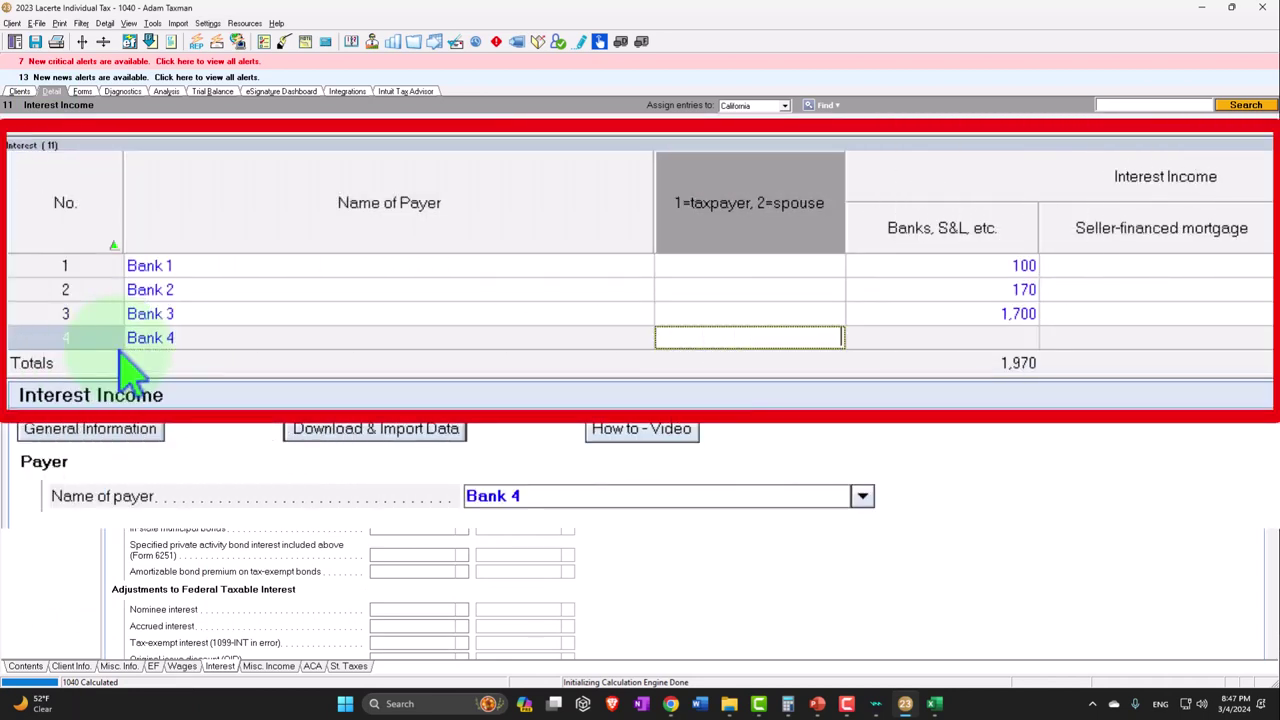
key("Tab")
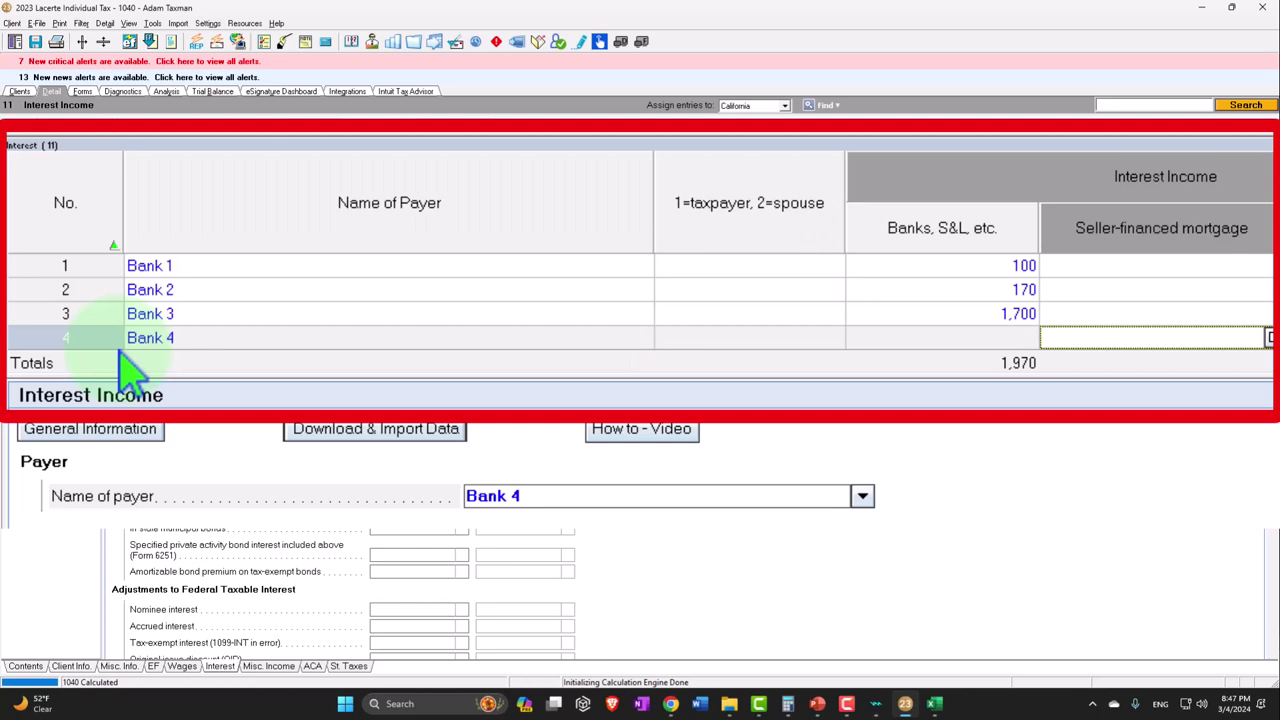
key("Tab")
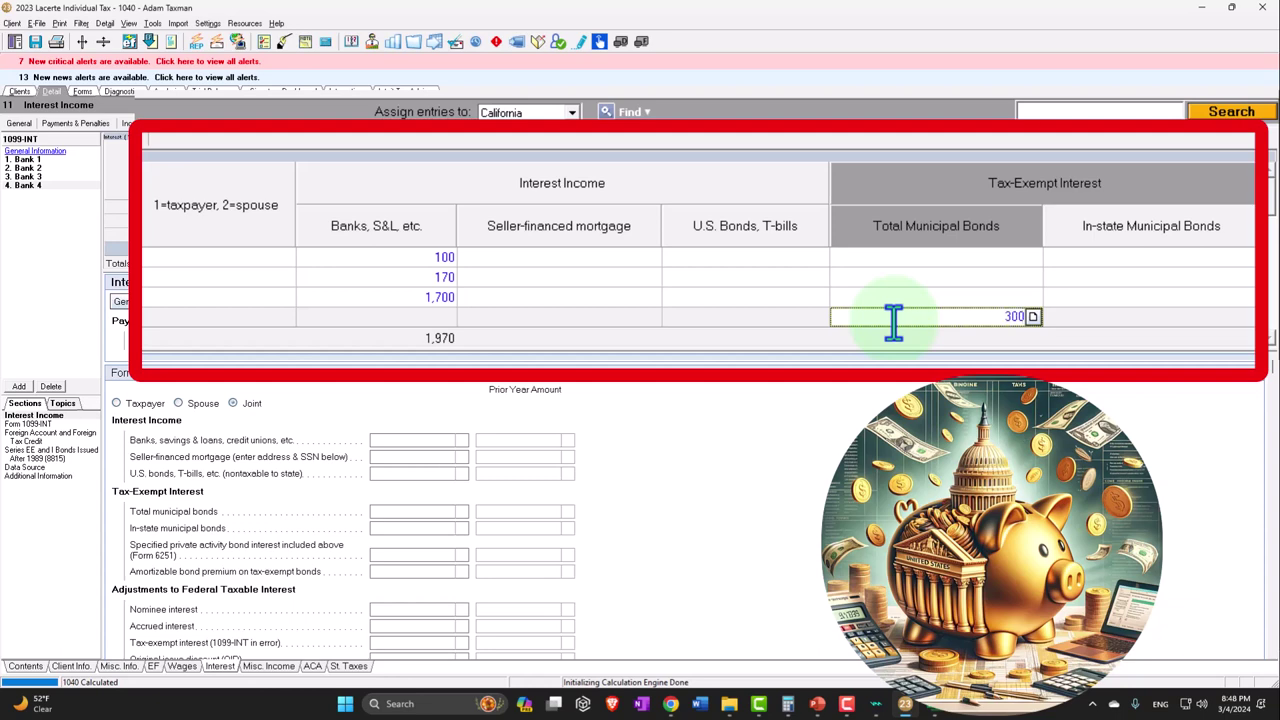
key("Tab")
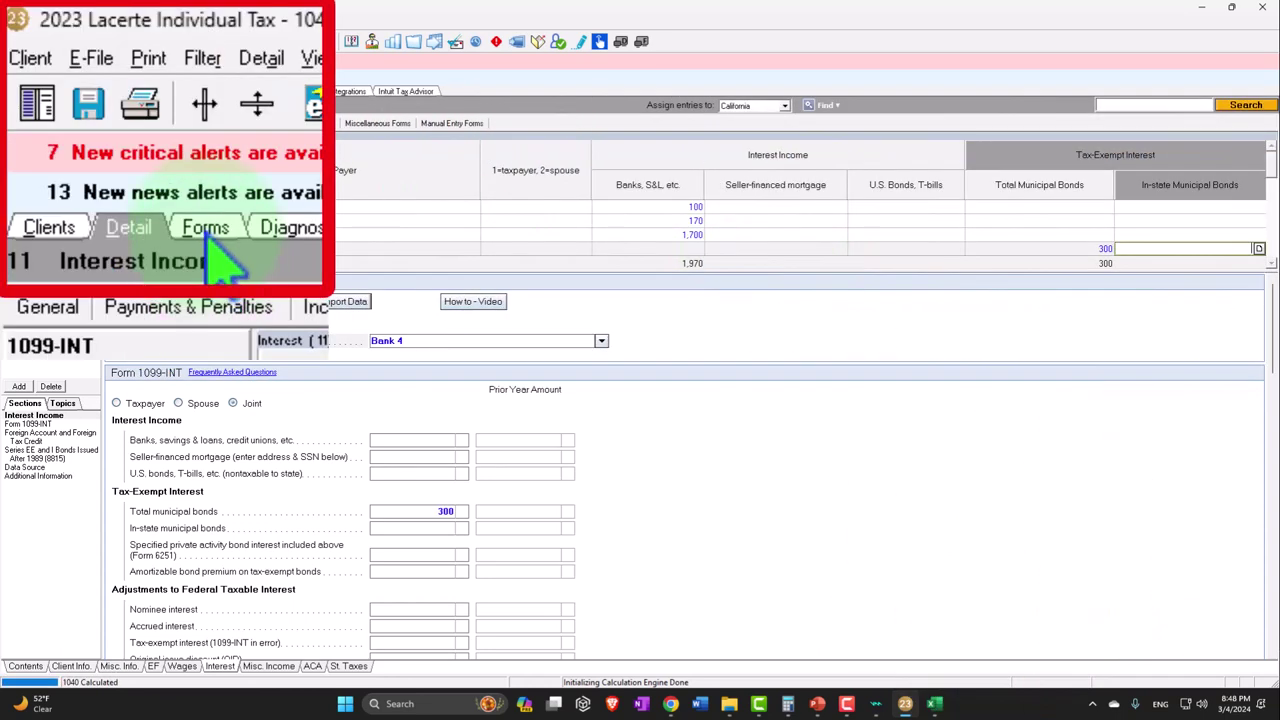
Check how the municipal bond interest is reported on Form 1040's interest and income lines and on Schedule B
left_click(87, 93)
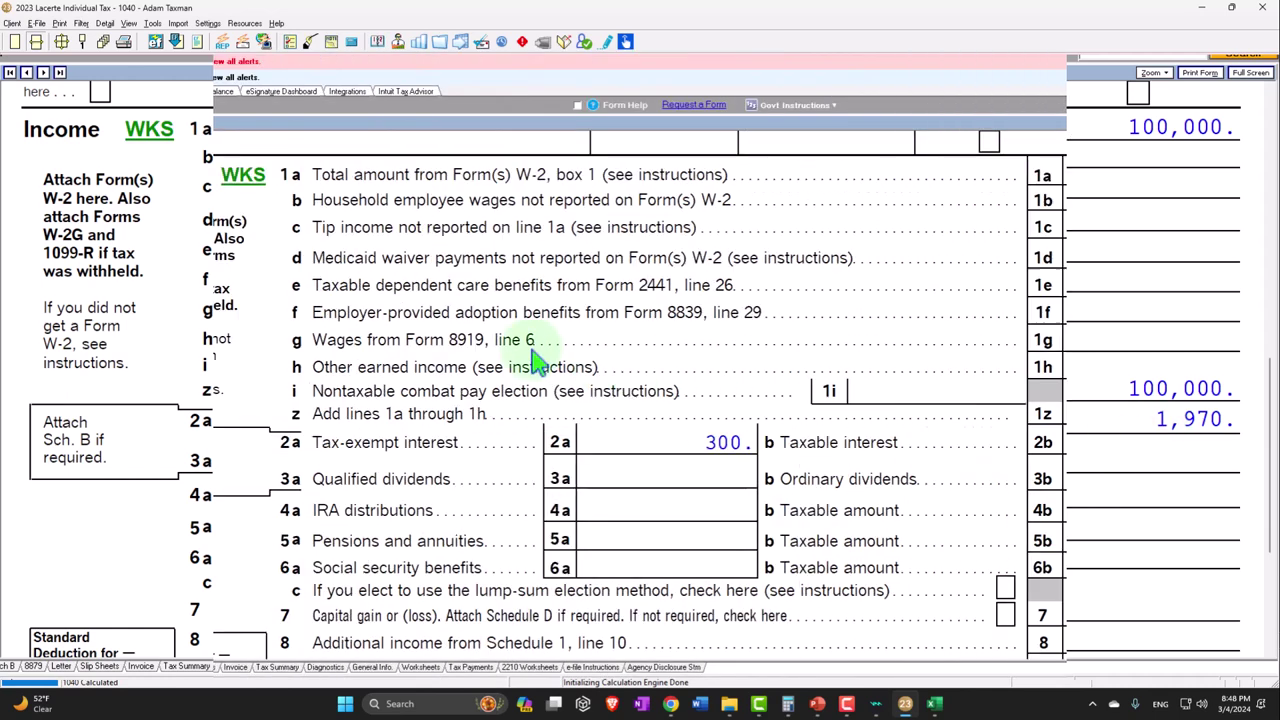
left_click(60, 335)
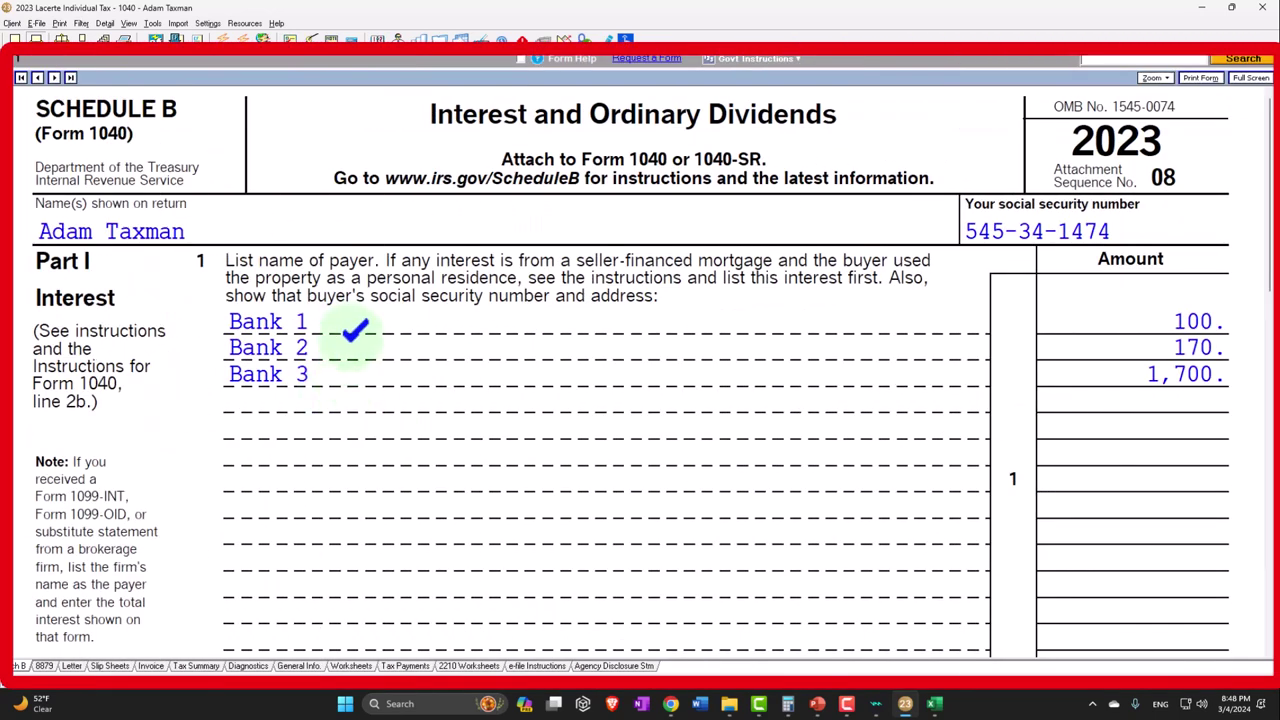
scroll(357, 316, "down", 2)
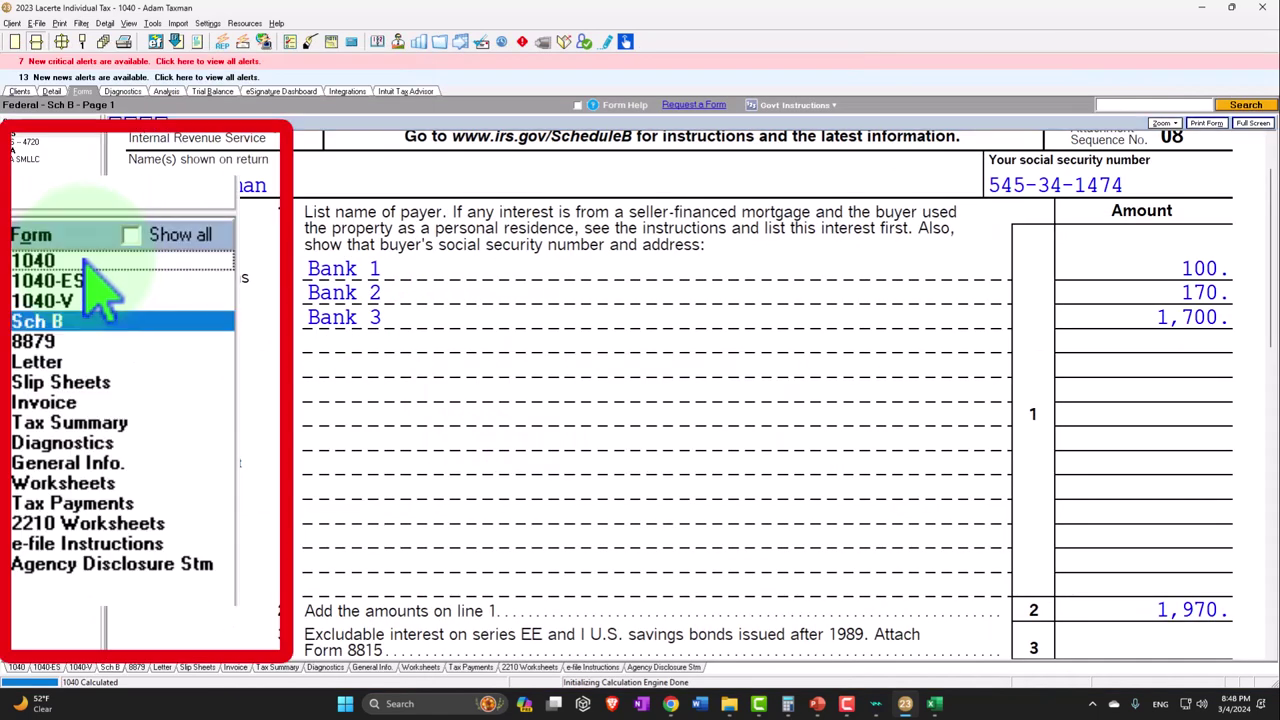
left_click(28, 212)
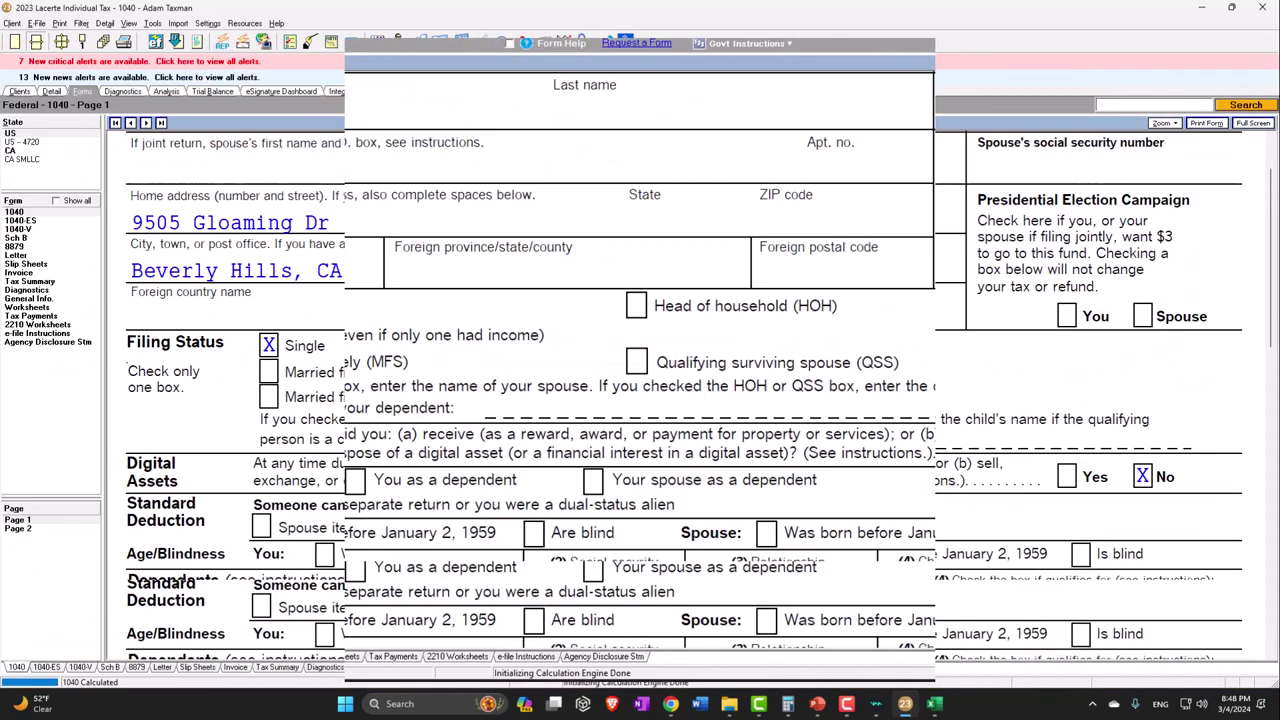
scroll(300, 400, "down", 10)
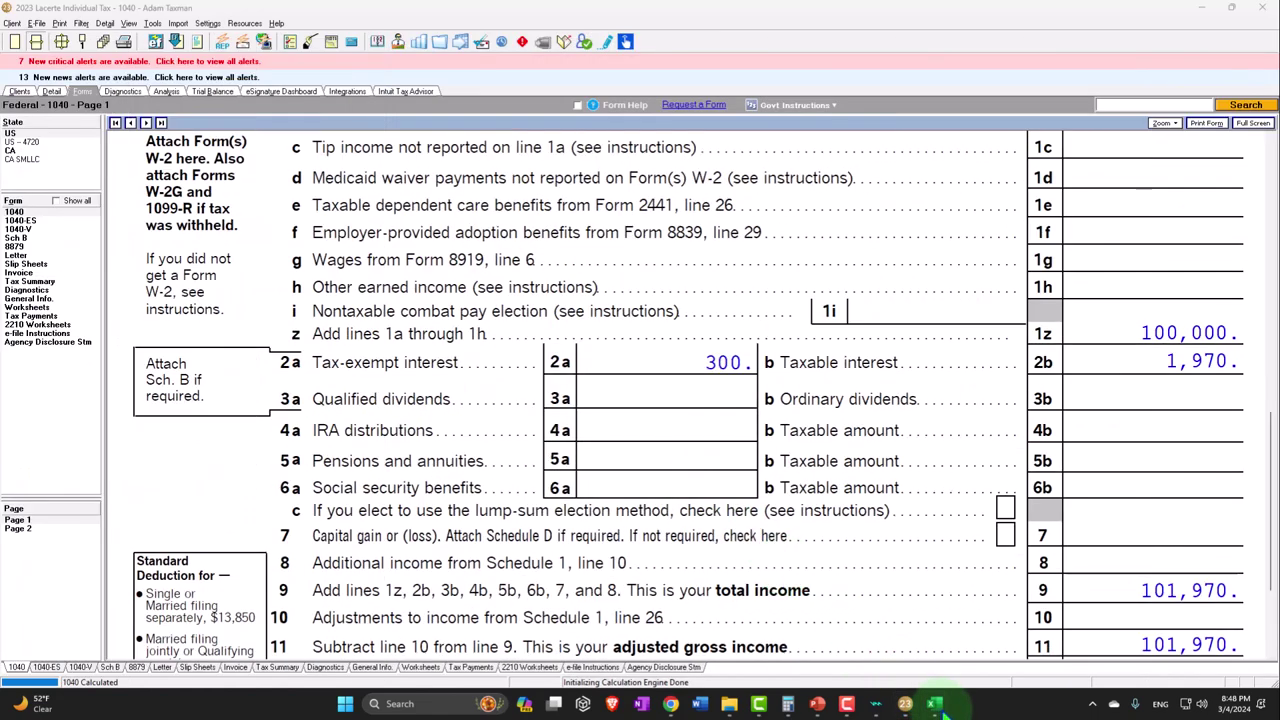
Switch to the Excel worksheet and enter Bank 3 with 1700 in row 14 of the P Income sheet's interest income table
left_click(935, 705)
left_click(309, 662)
left_click(173, 288)
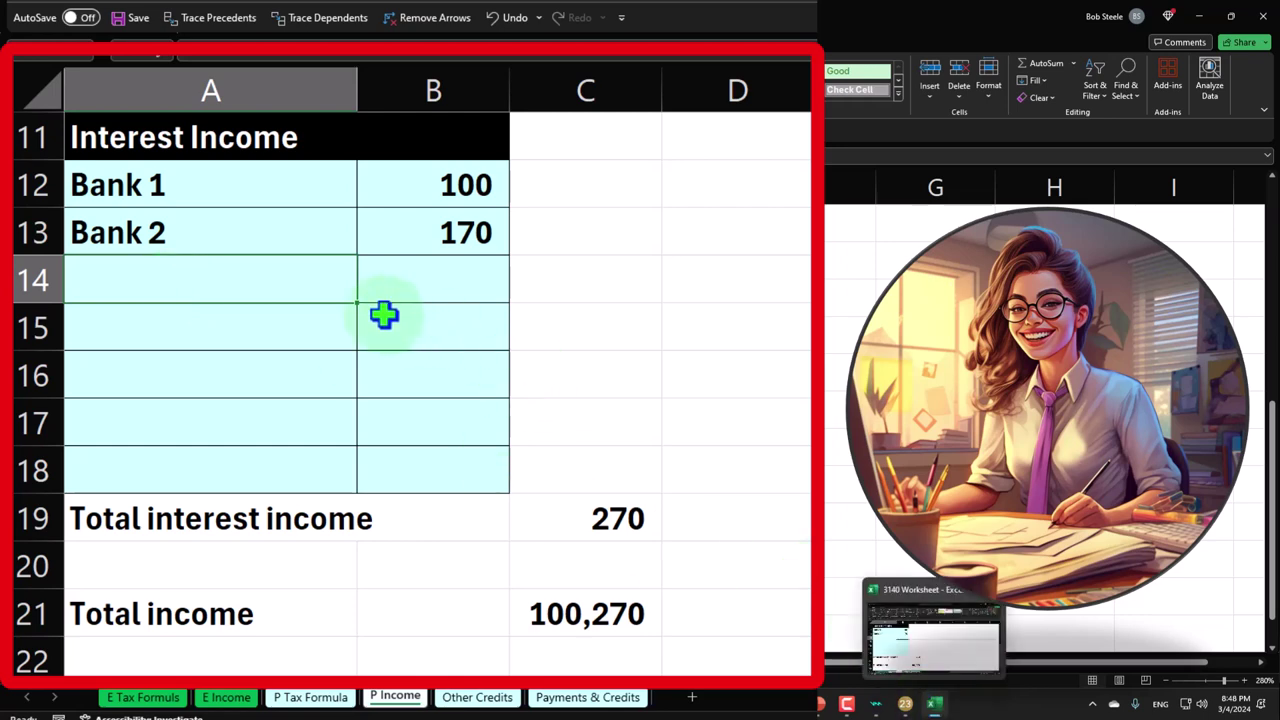
type("Bank")
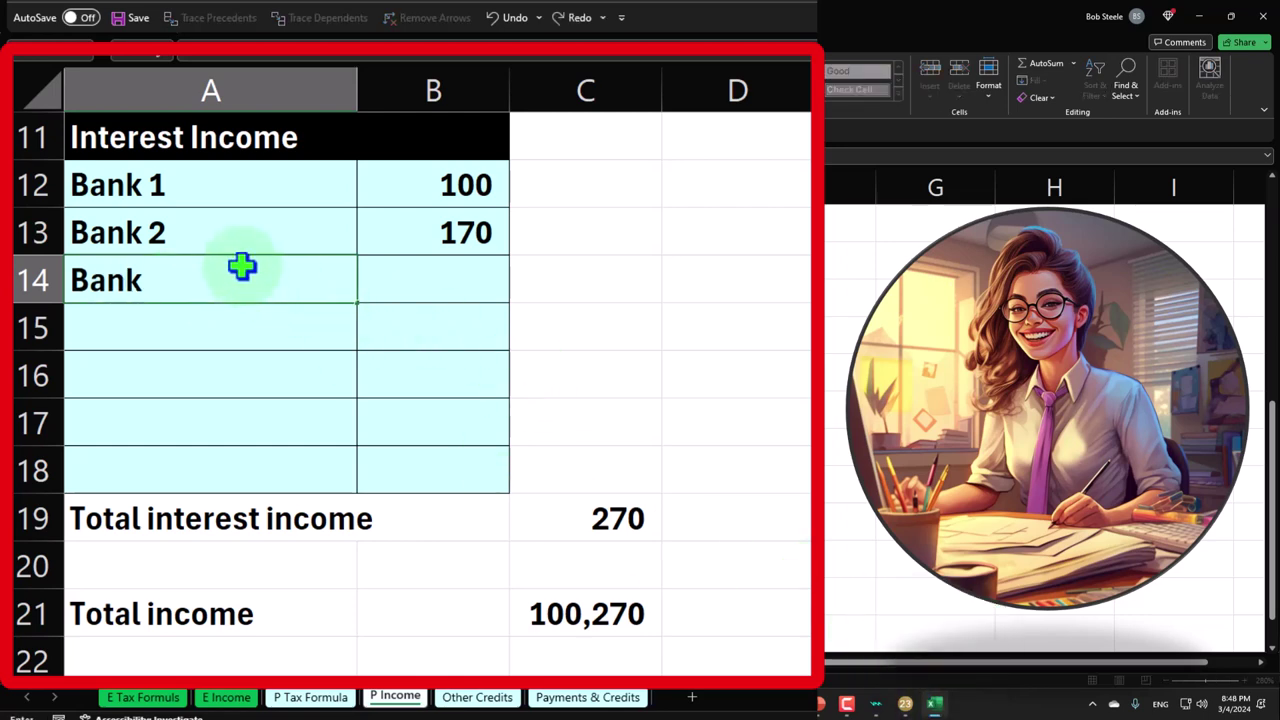
type(" 3")
key("Tab")
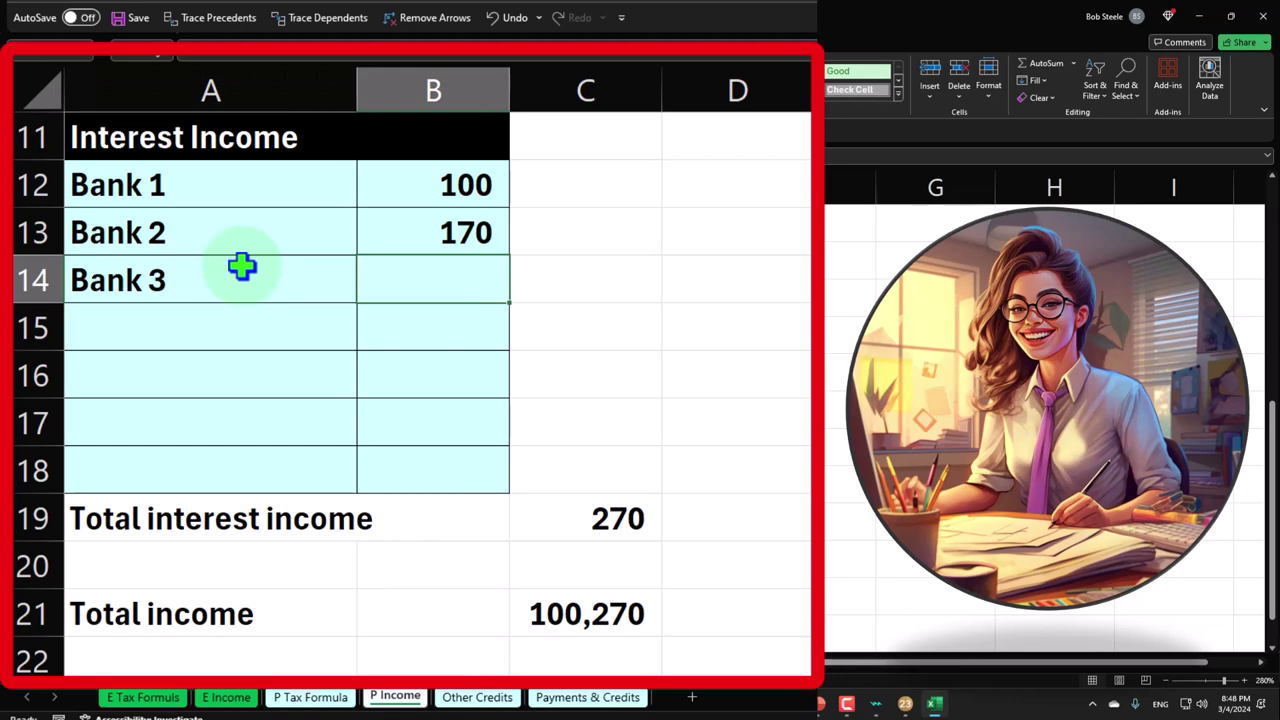
type("1,7")
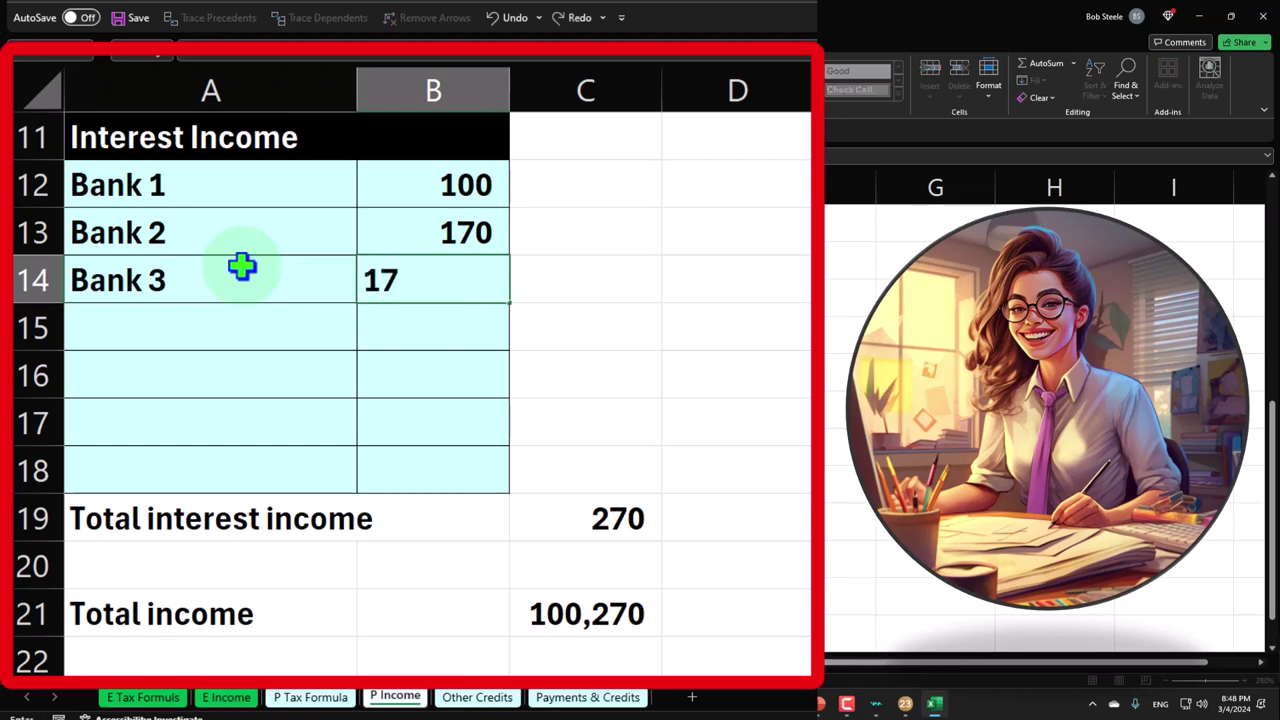
type("00")
key("Return")
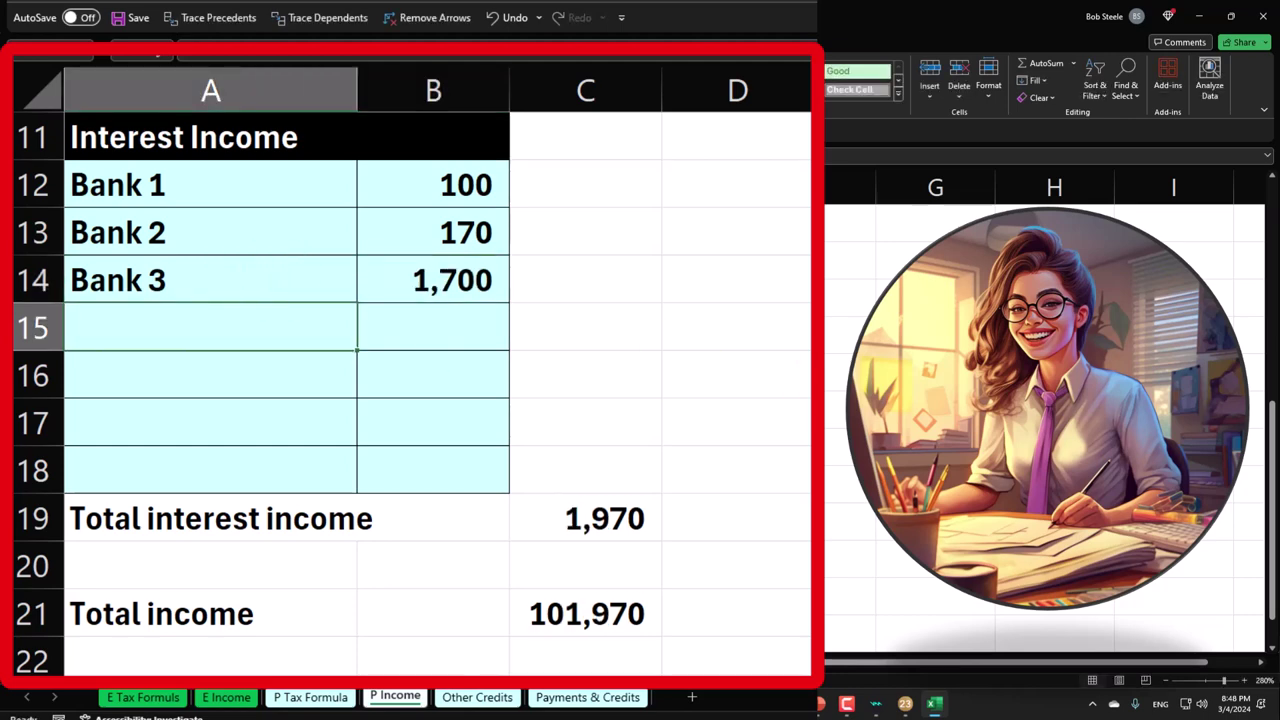
Enter Bank 4 in A15 and its 300 of tax-exempt interest in C15, outside the taxable amount column
type("Bank")
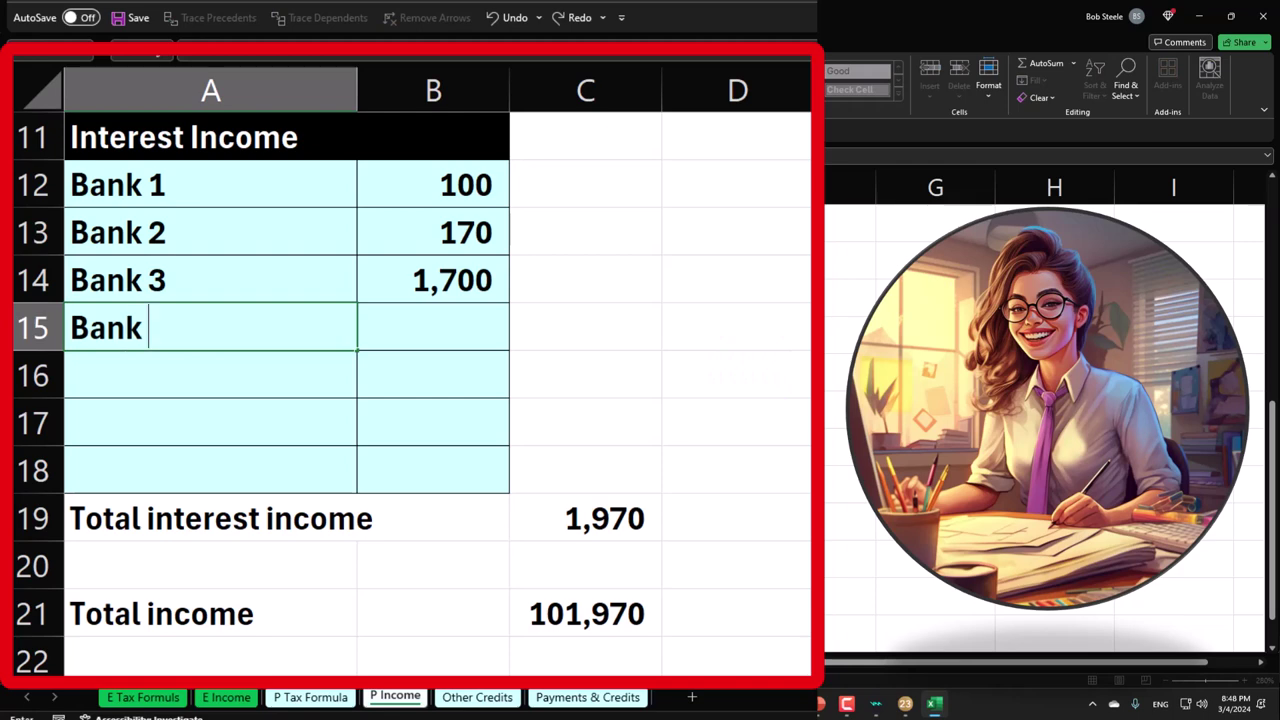
type(" 4")
key("Return")
left_click(585, 374)
left_click(585, 326)
left_click(585, 279)
left_click(585, 326)
type("300")
key("Return")
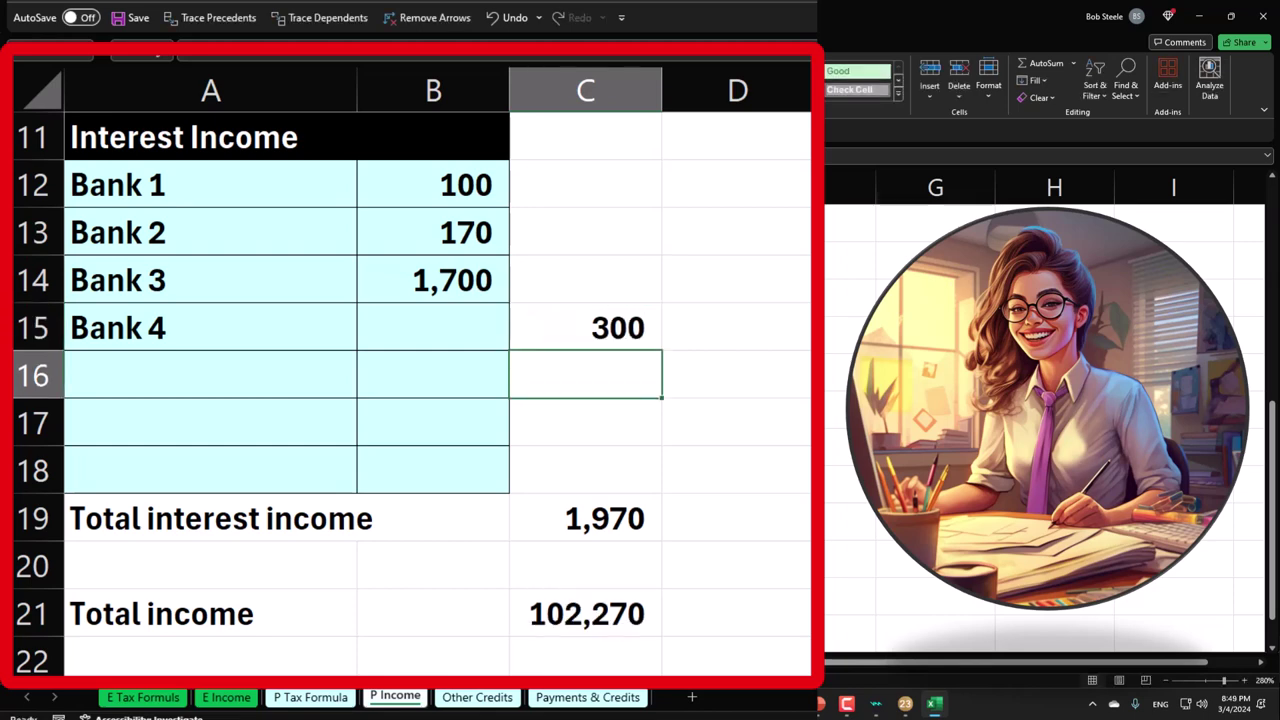
Inspect the total interest income formula in C19 to see which cells it sums
left_click(620, 520)
double_click(620, 520)
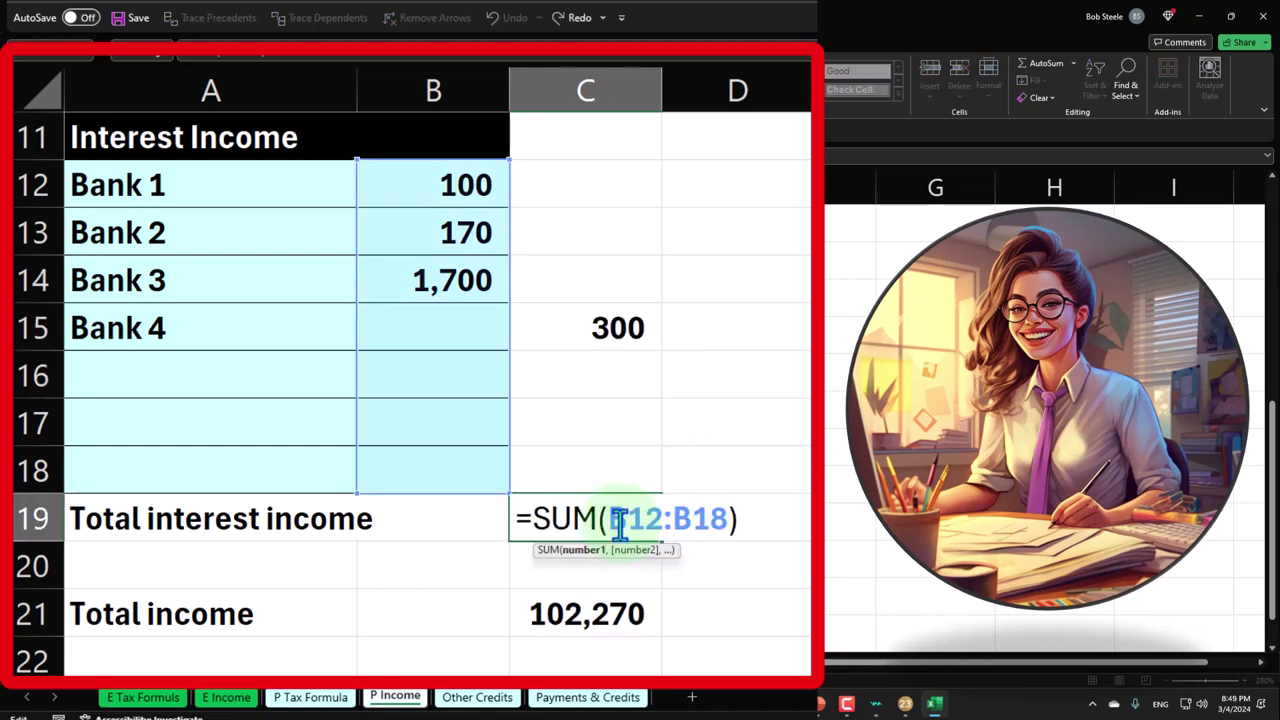
key("Return")
double_click(620, 520)
key("Return")
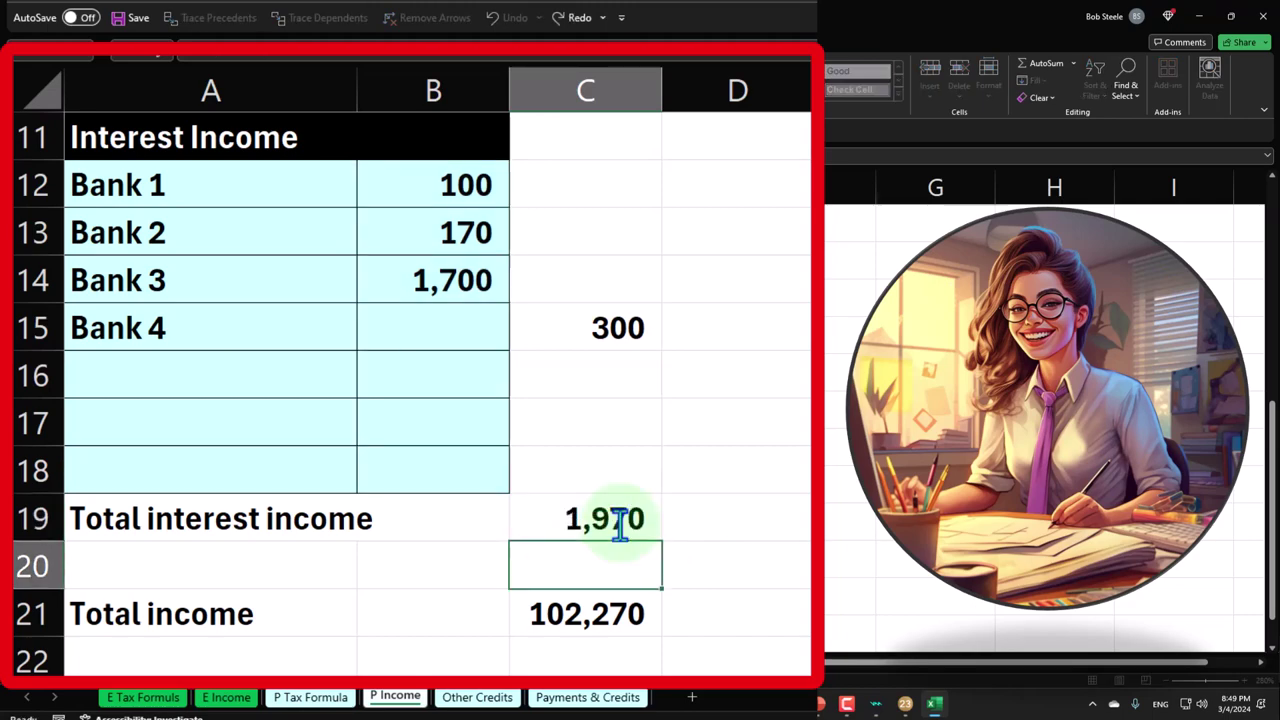
Compare the P Tax Formula sheet's income with Form 1040's total income in Lacerte, and inspect the total income formula in C21 of P Income
left_click(906, 705)
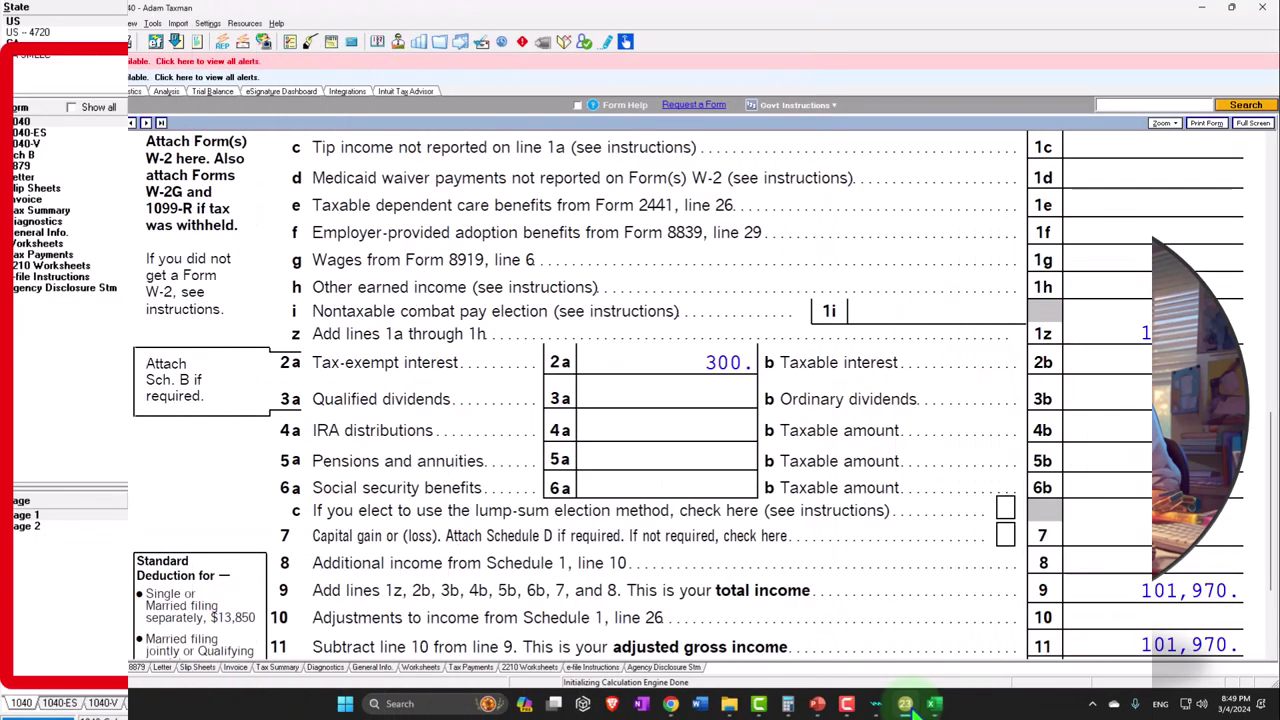
left_click(913, 708)
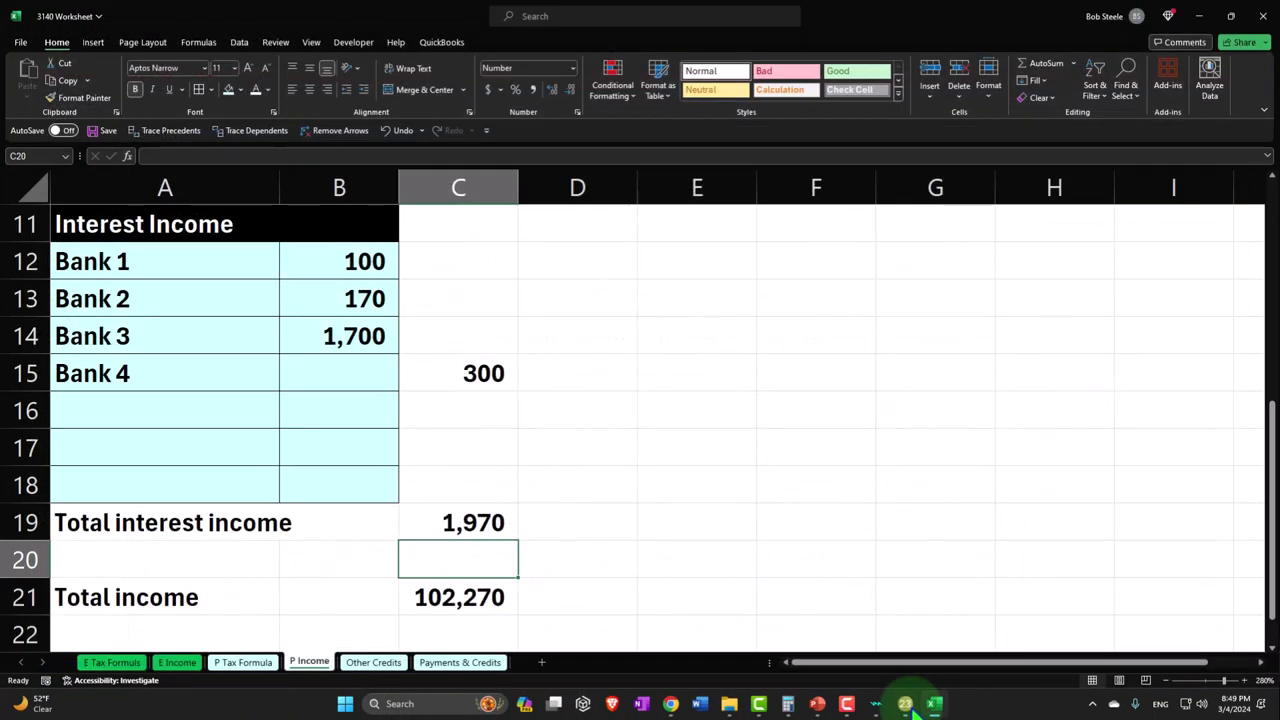
left_click(244, 663)
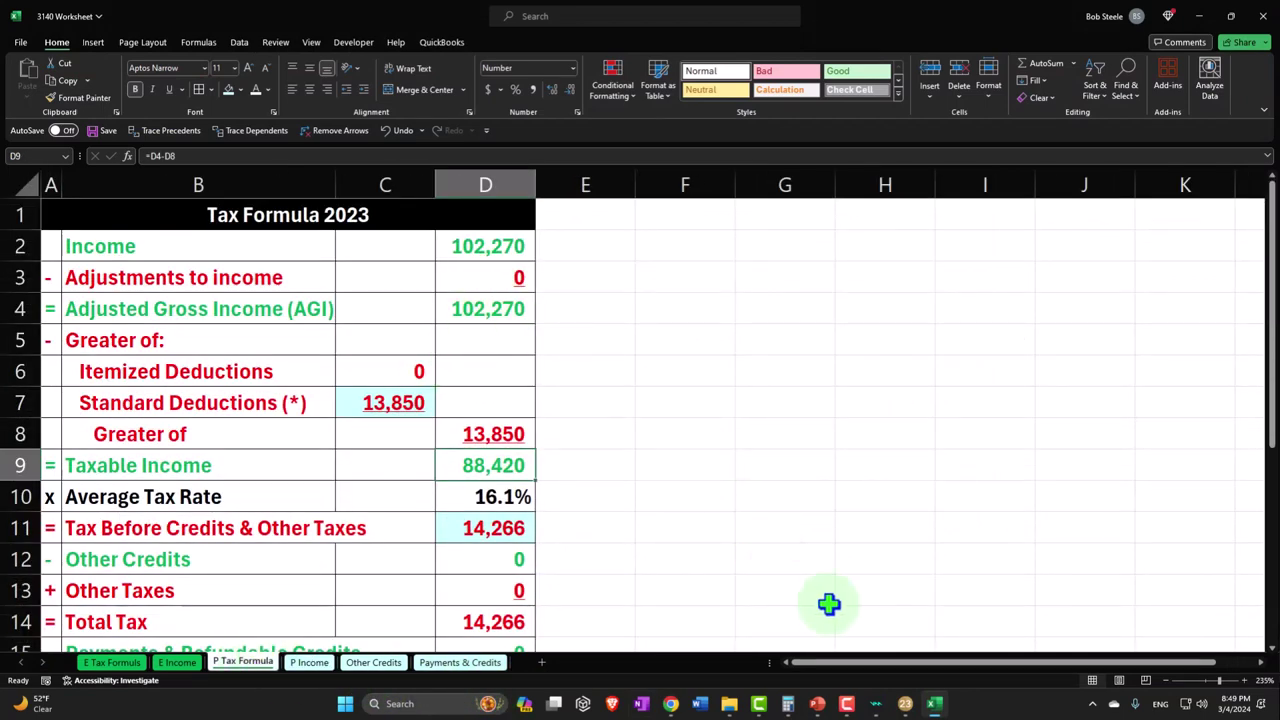
left_click(905, 703)
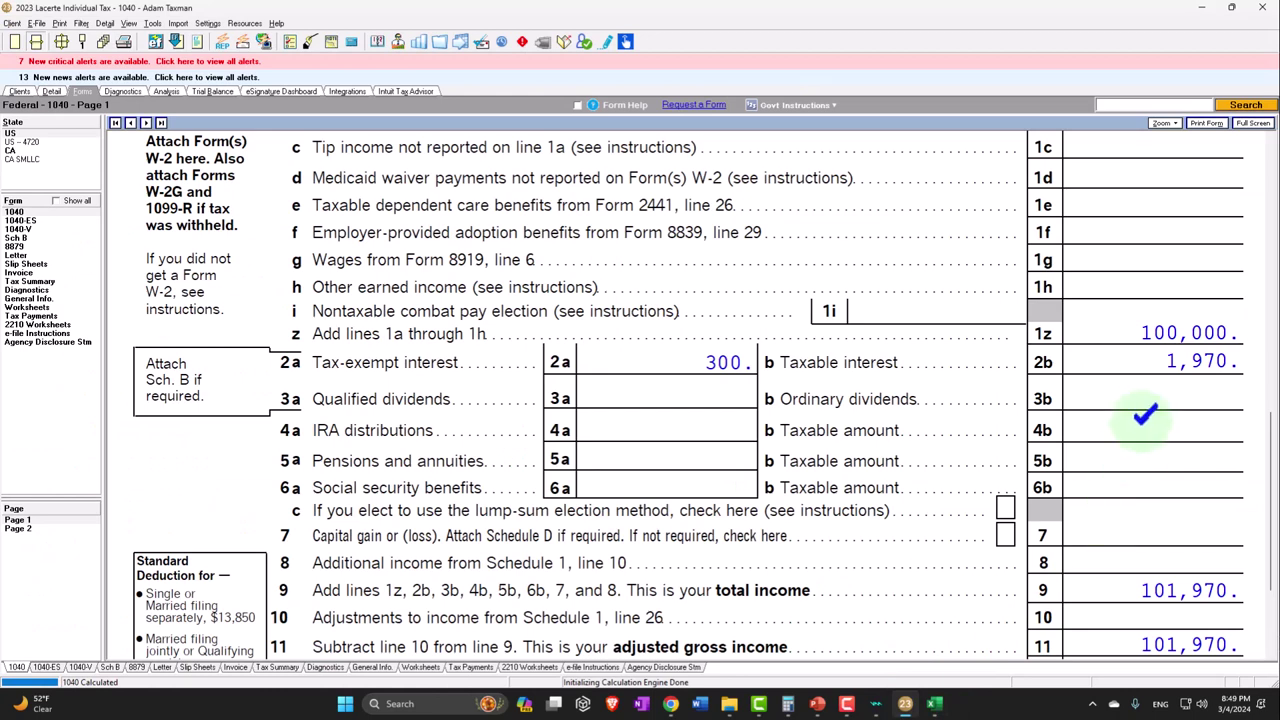
key("alt+Tab")
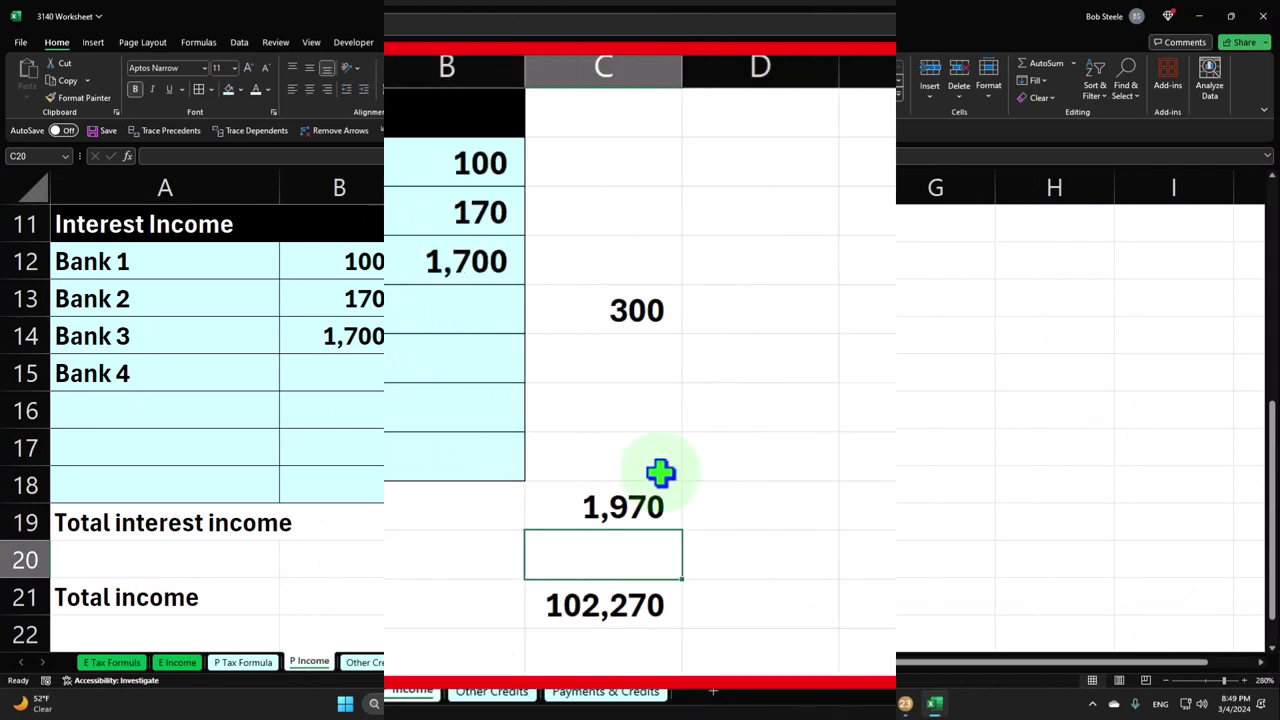
double_click(470, 597)
key("Return")
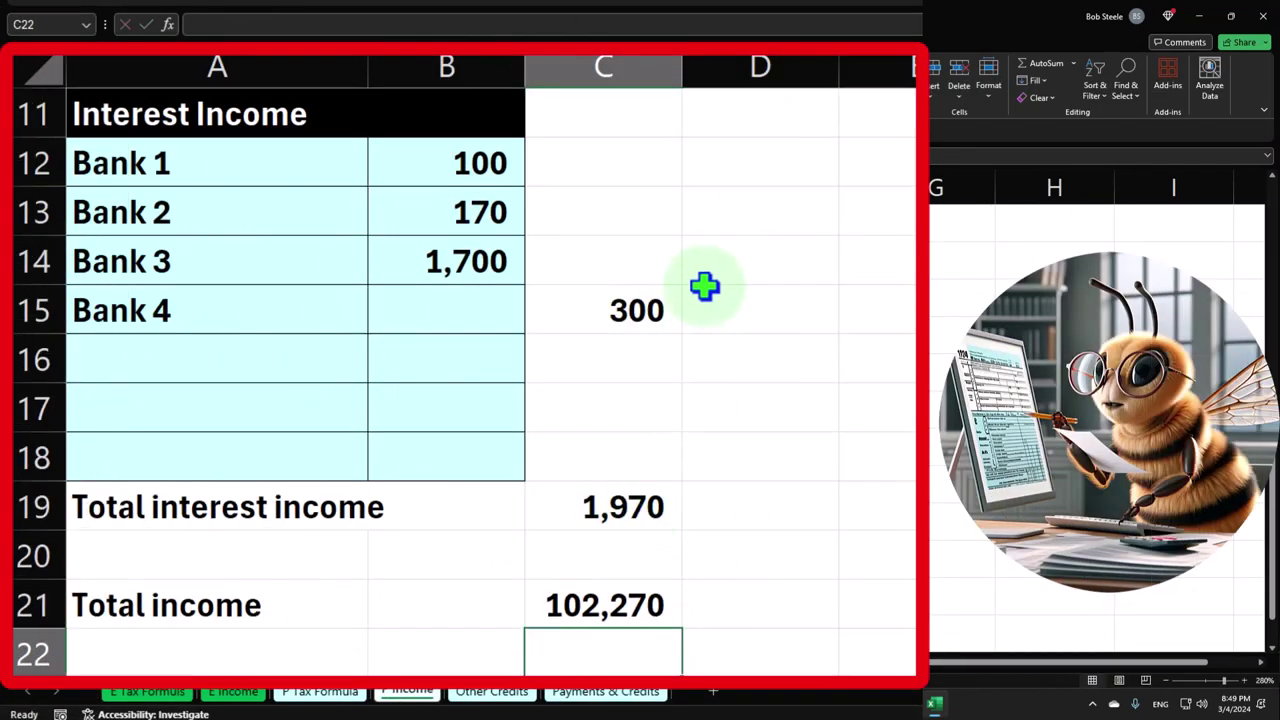
Move the 300 from C15 to D15 and format D12:D18 with the light blue fill and borders of the payer table
left_click(628, 329)
left_click_drag(628, 329, 740, 335)
left_click_drag(754, 171, 771, 437)
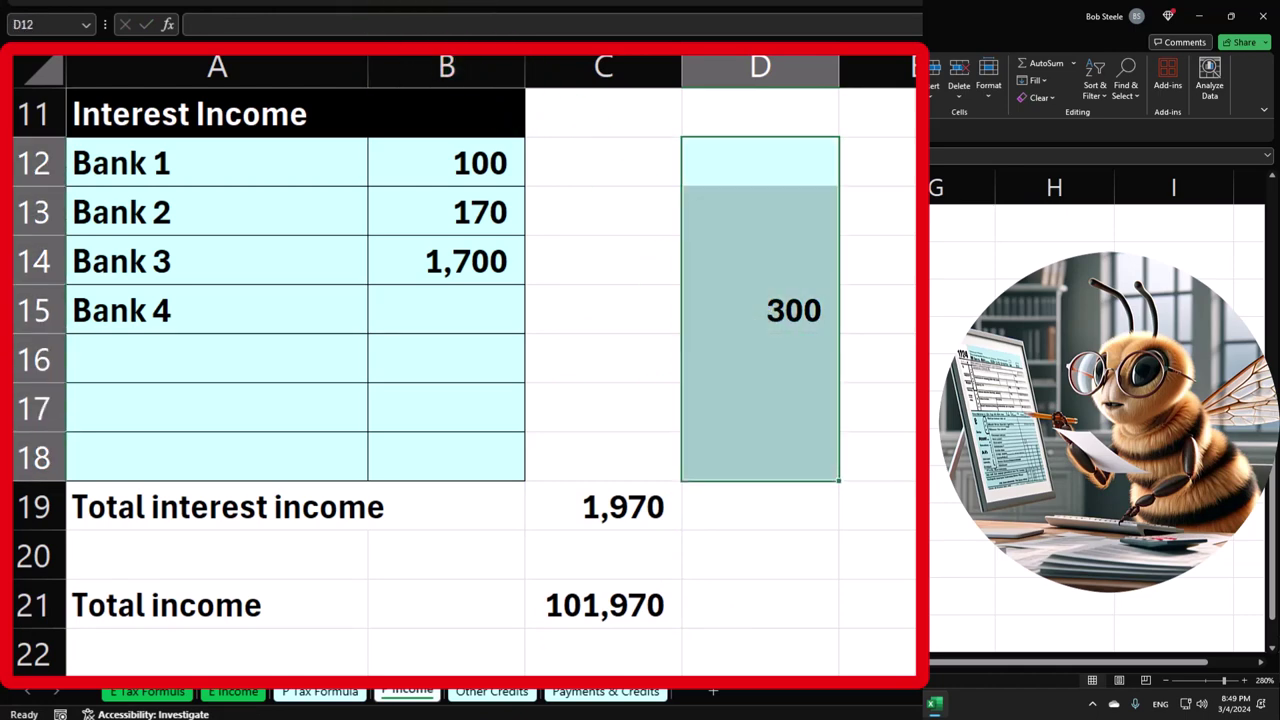
left_click(631, 296)
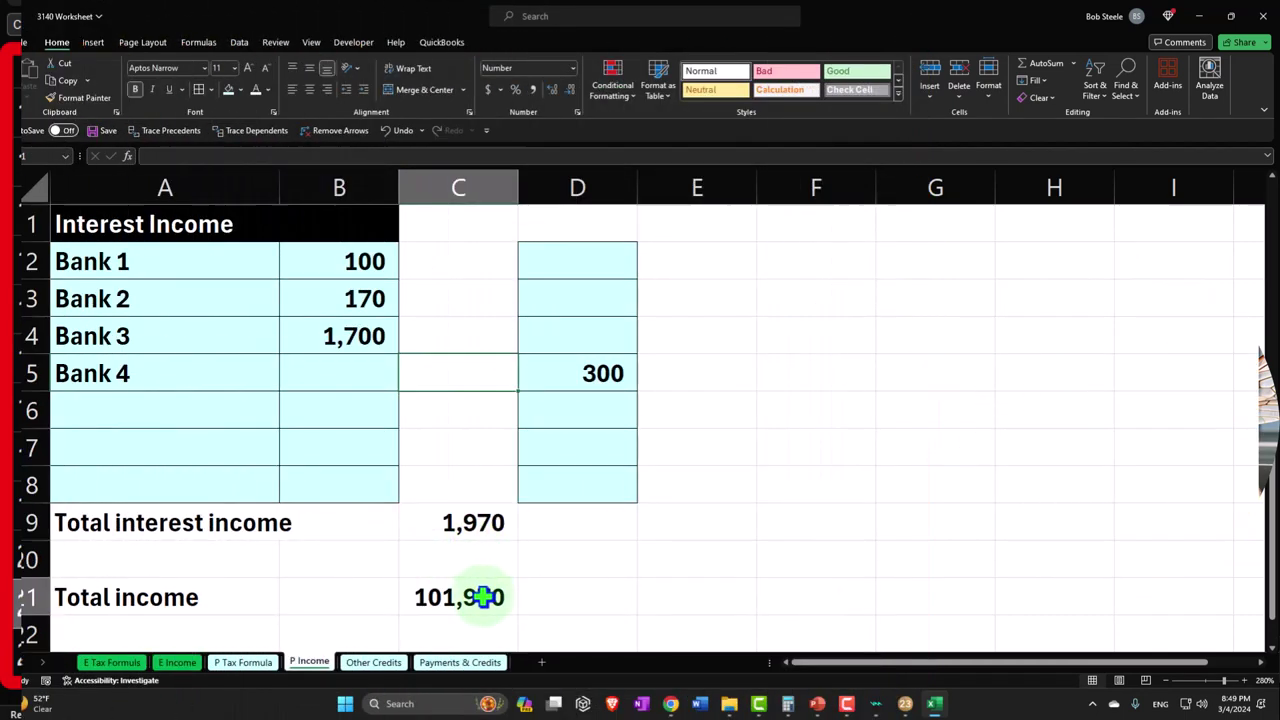
Compare income, AGI, standard deduction and taxable income on the P Tax Formula sheet with Form 1040 in Lacerte
left_click(262, 662)
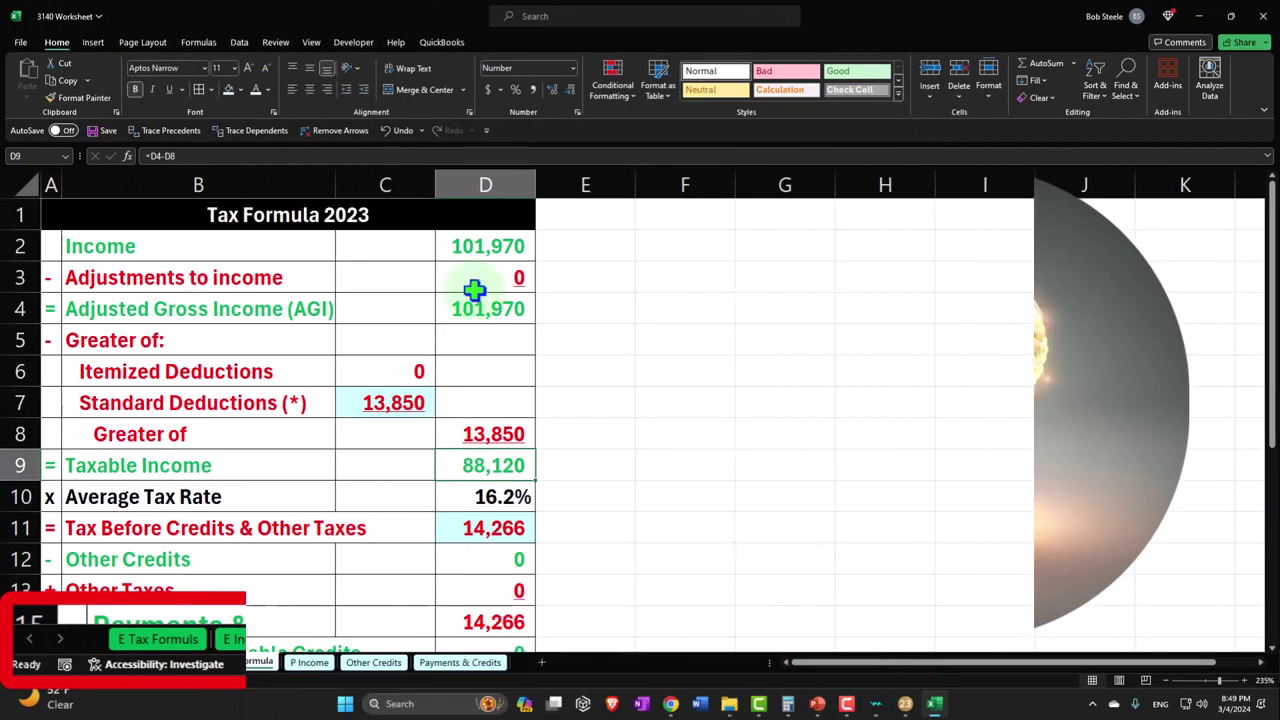
left_click(905, 705)
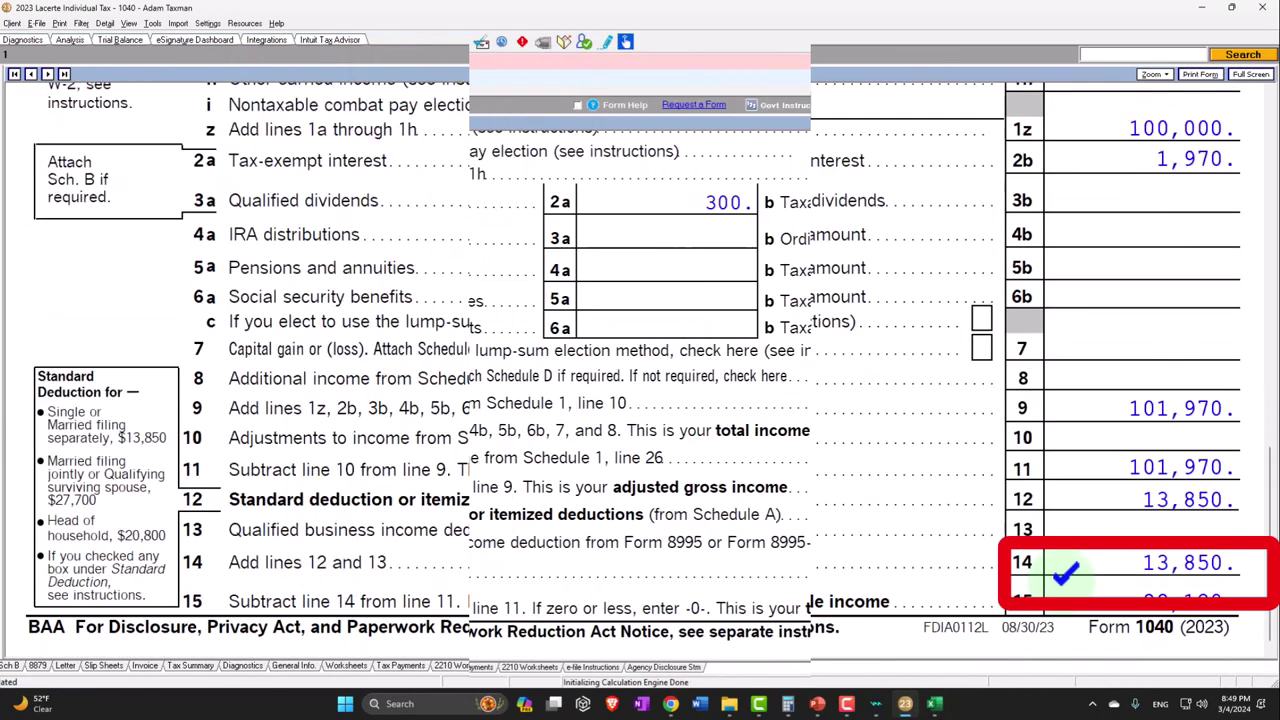
left_click(935, 705)
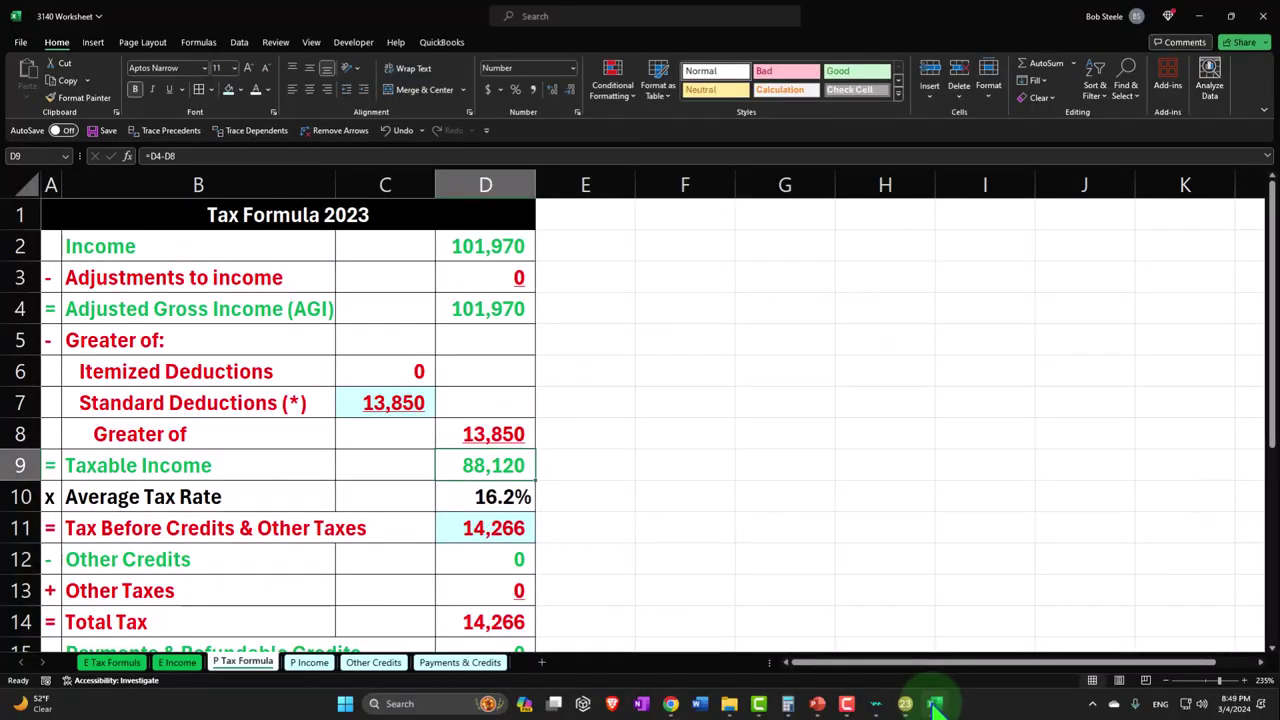
left_click(935, 705)
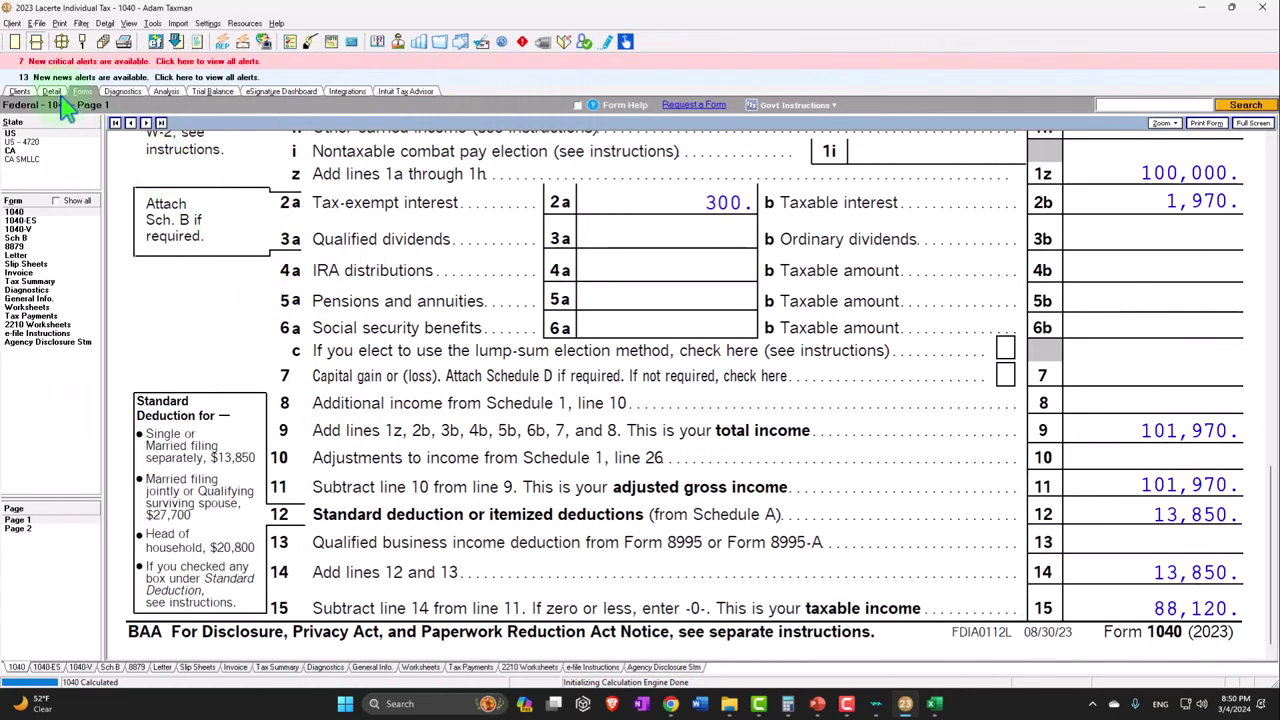
Open the Dividend Income (1099-DIV) input screen in the return's details and add a payer named Inv 1
left_click(52, 92)
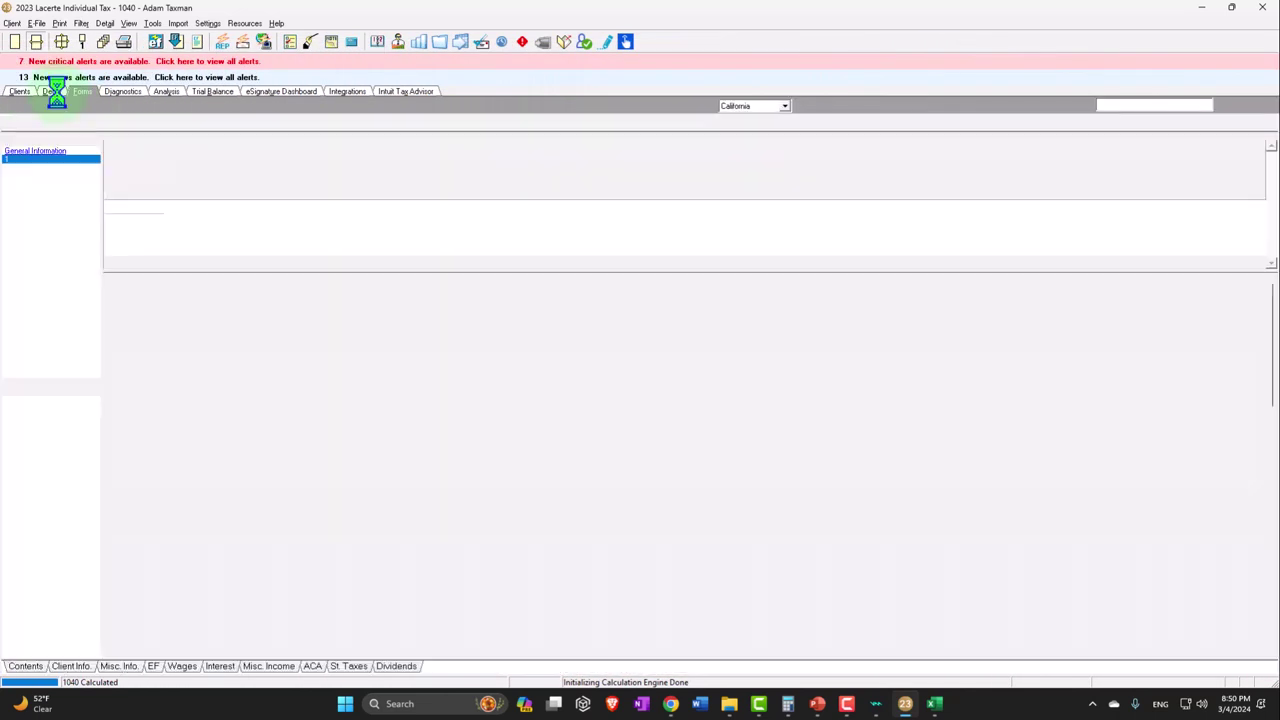
left_click(133, 123)
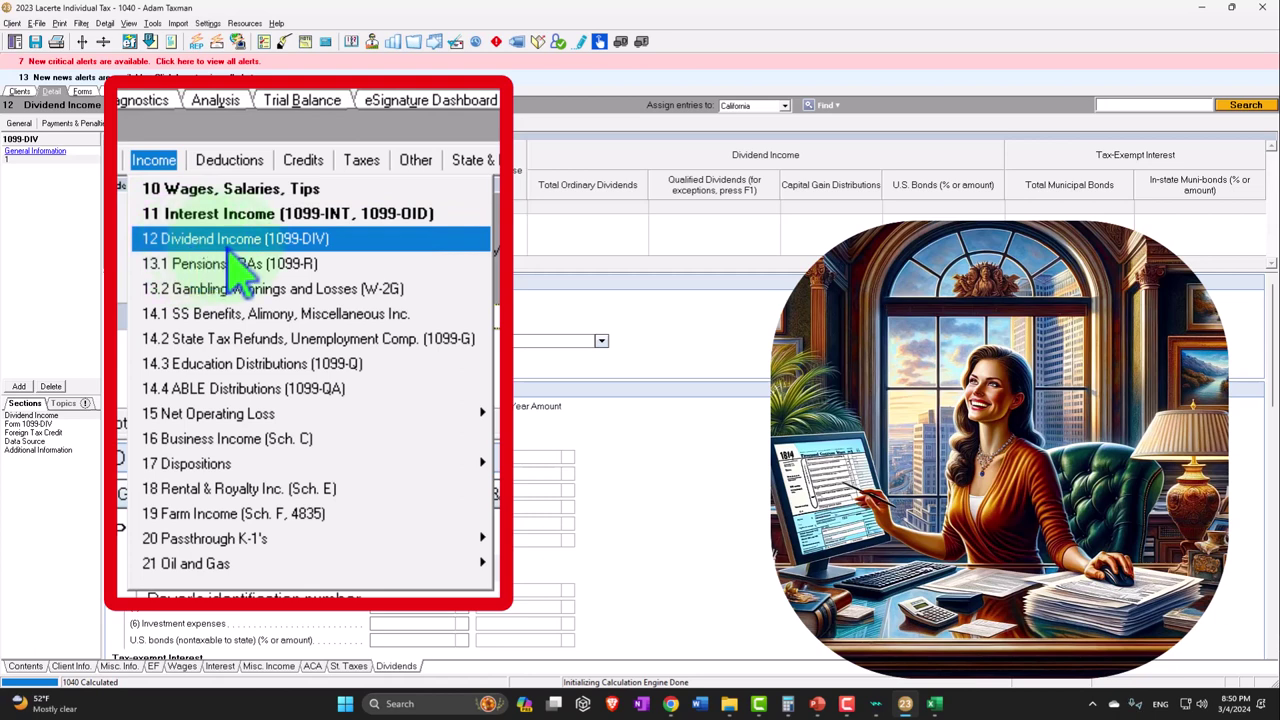
left_click(318, 240)
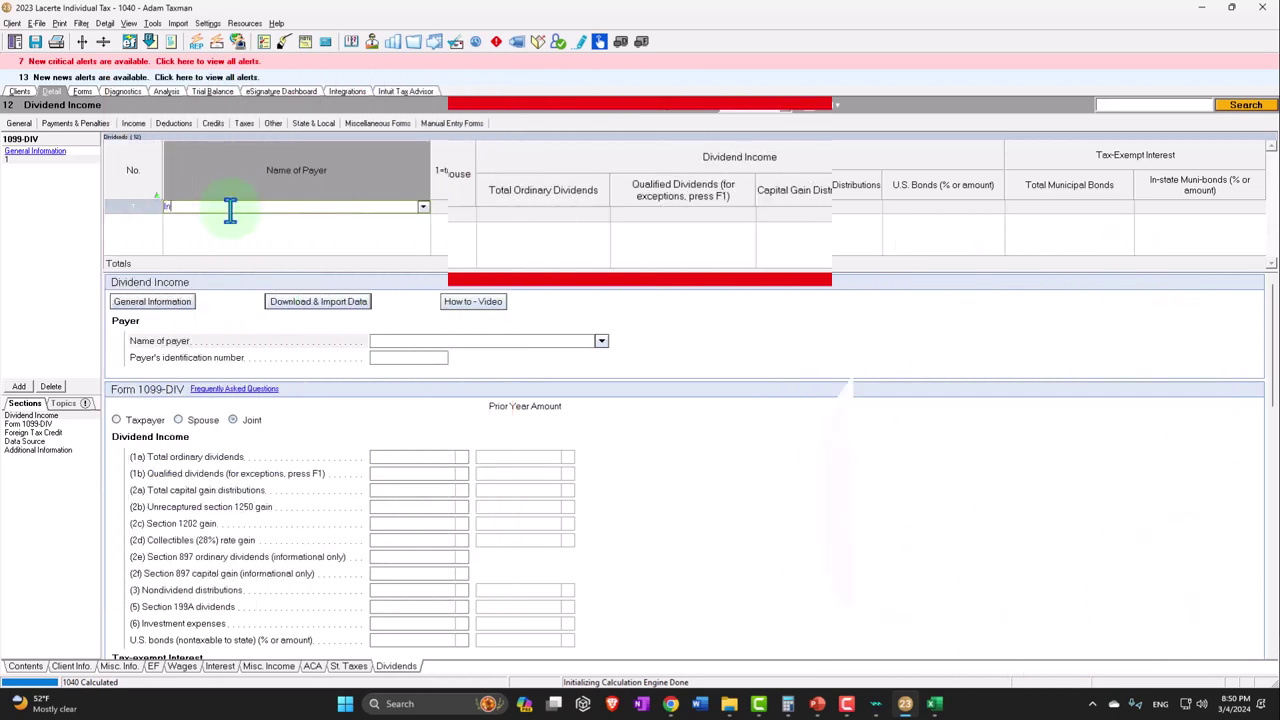
type("Inv 1")
key("Tab")
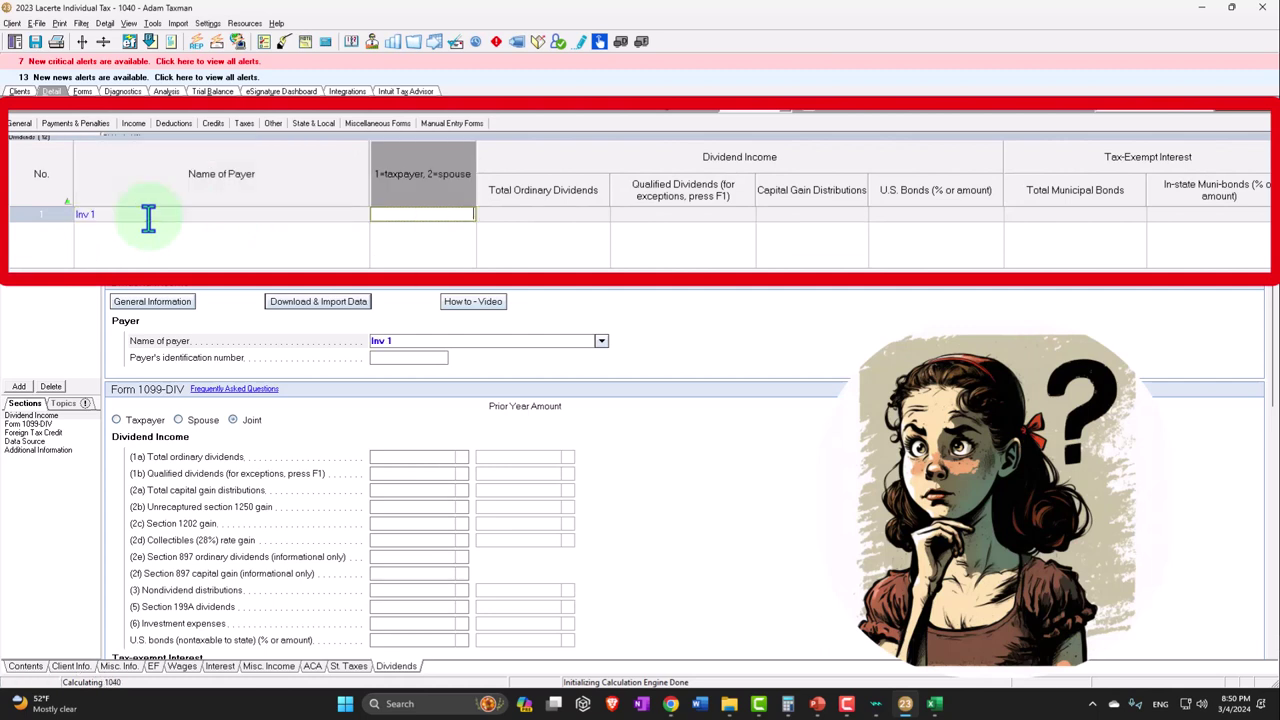
Enter 500 as the tax-exempt interest from total municipal bonds for Inv 1
key("Tab")
key("Tab")
key("Tab")
key("Tab")
key("Tab")
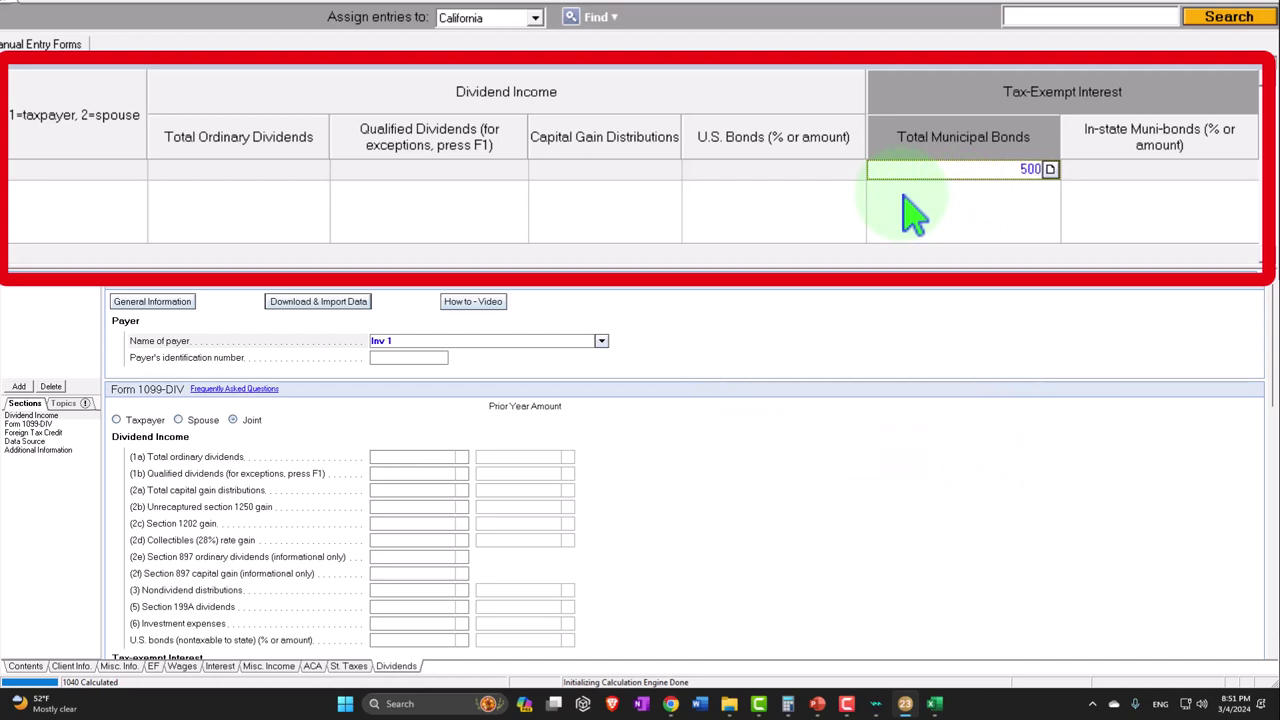
key("Tab")
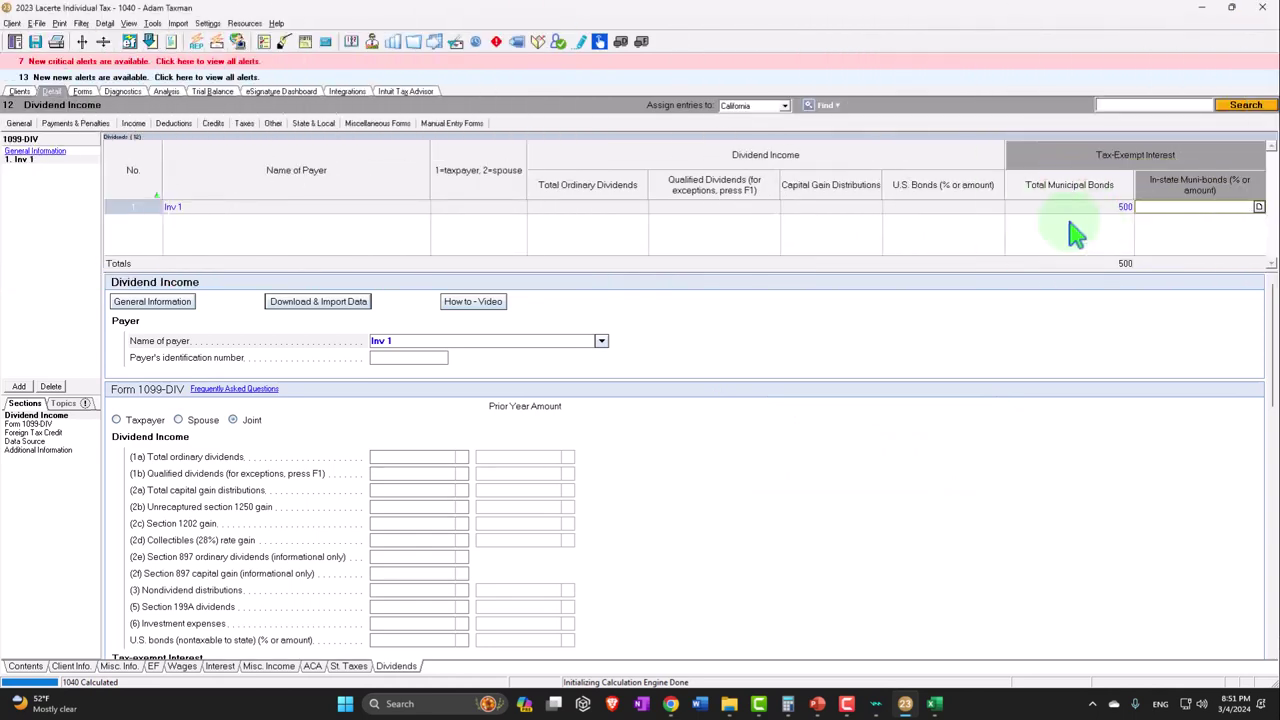
Check the tax-exempt interest on line 2a of Form 1040
left_click(82, 91)
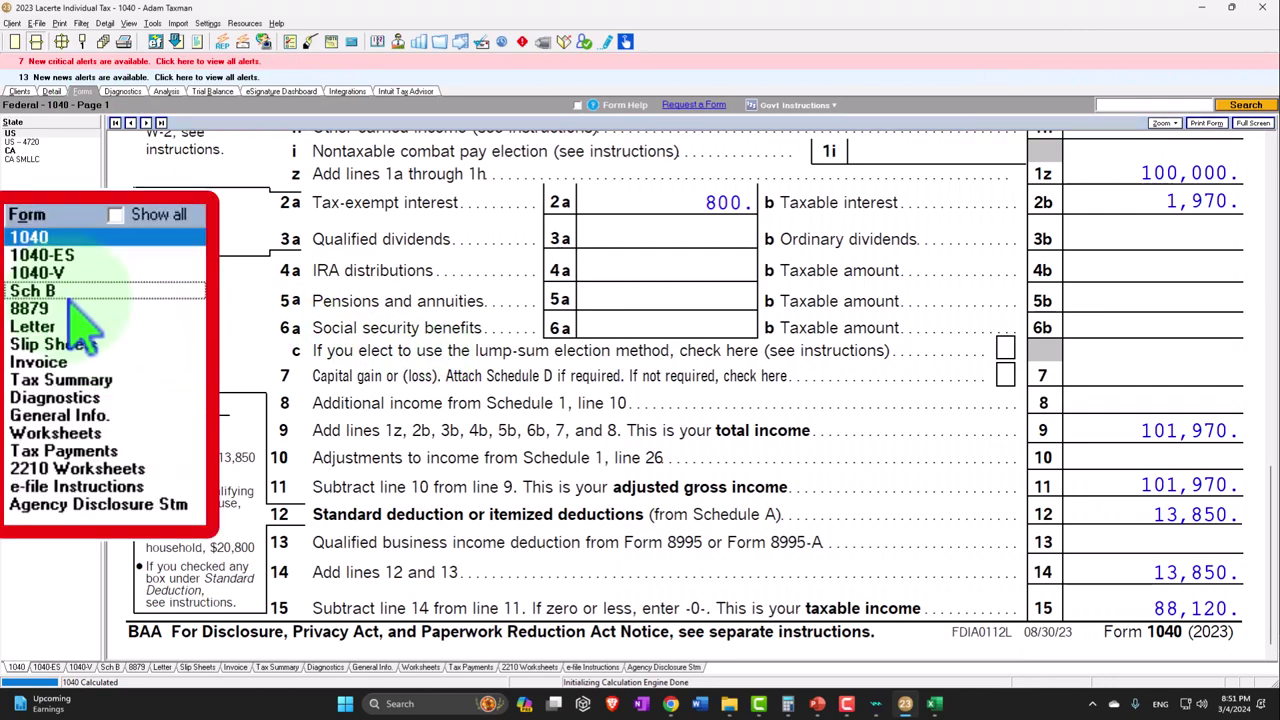
left_click(20, 238)
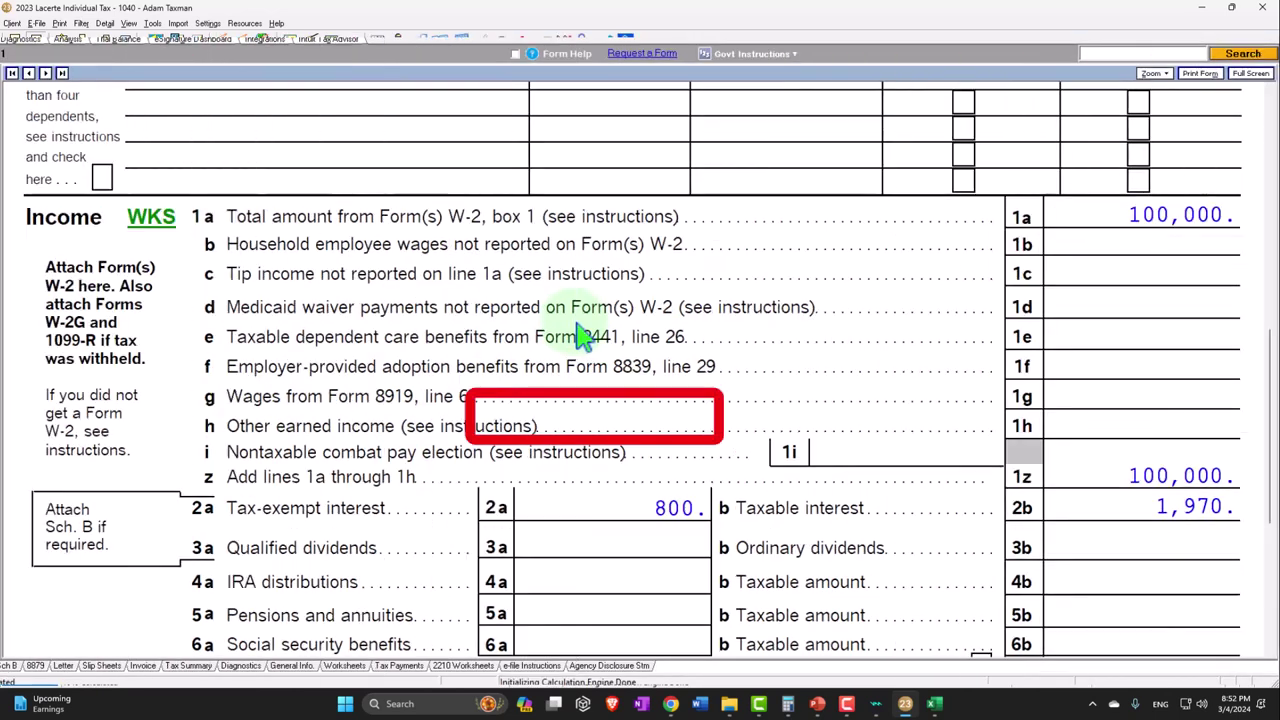
scroll(580, 337, "down", 1)
Switch to the Excel worksheet and enter 500 in D16 of the P Income sheet
left_click(637, 415)
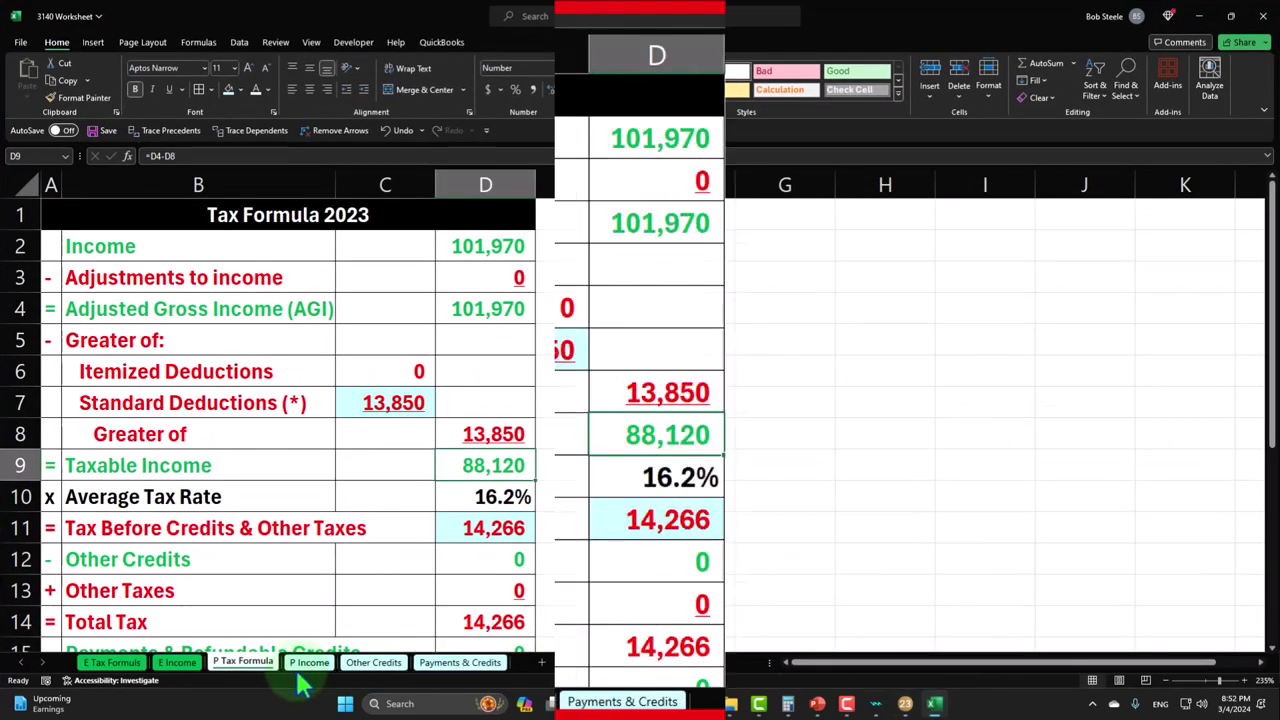
left_click(306, 663)
left_click(777, 353)
type("500")
key("Return")
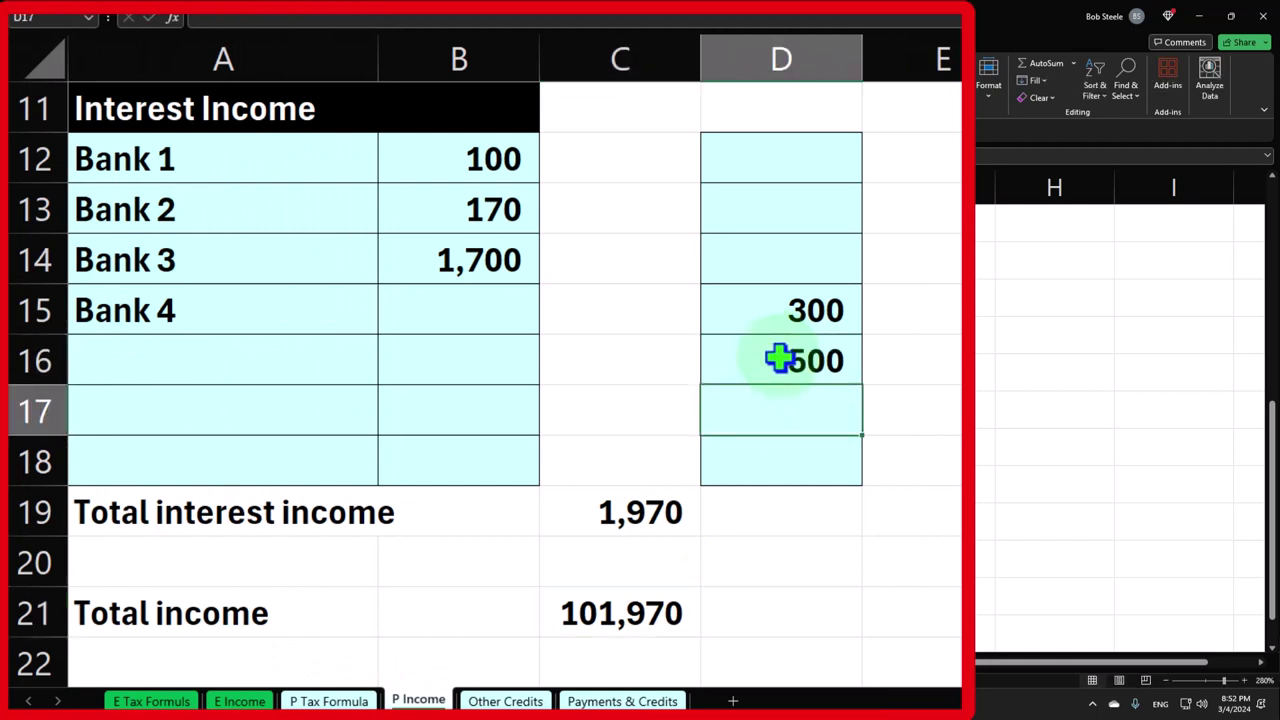
Total the tax-exempt interest column in D19 with a SUM formula over the cells above
left_click(794, 522)
type("=sum(")
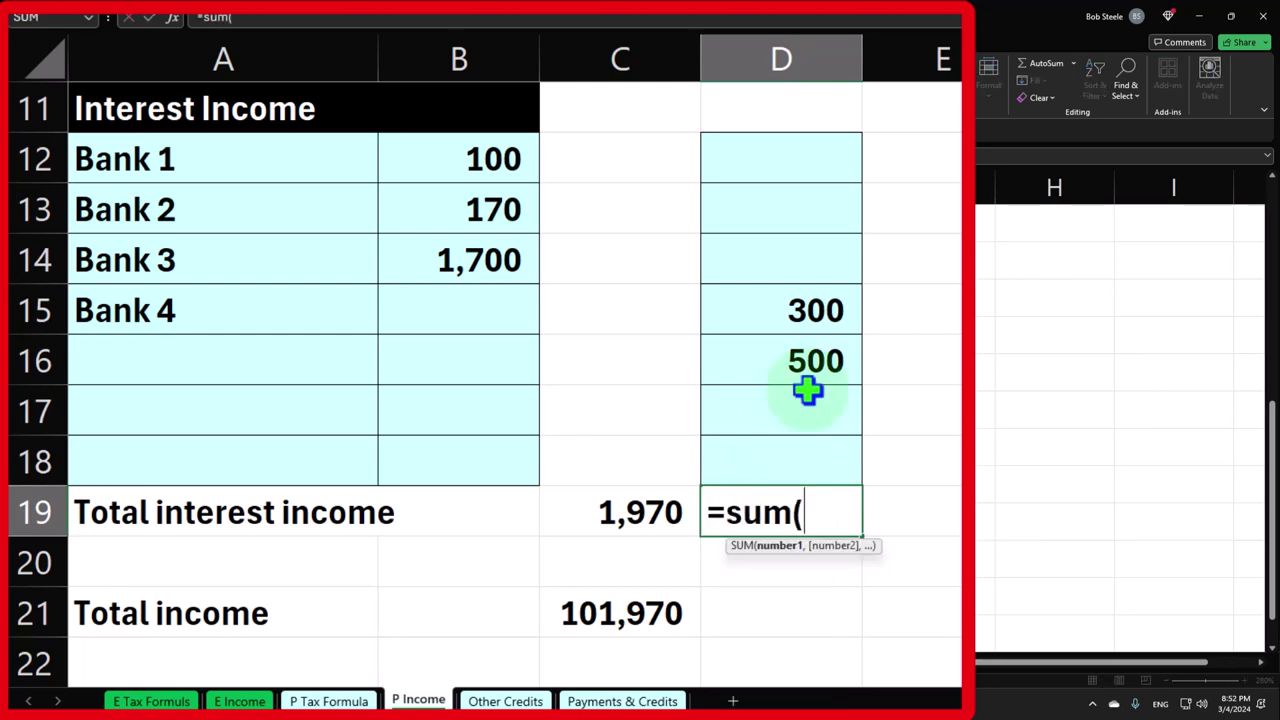
left_click_drag(808, 460, 808, 390)
key("shift+Up")
key("shift+Up")
key("shift+Up")
key("shift+Up")
key("shift+Up")
key("Return")
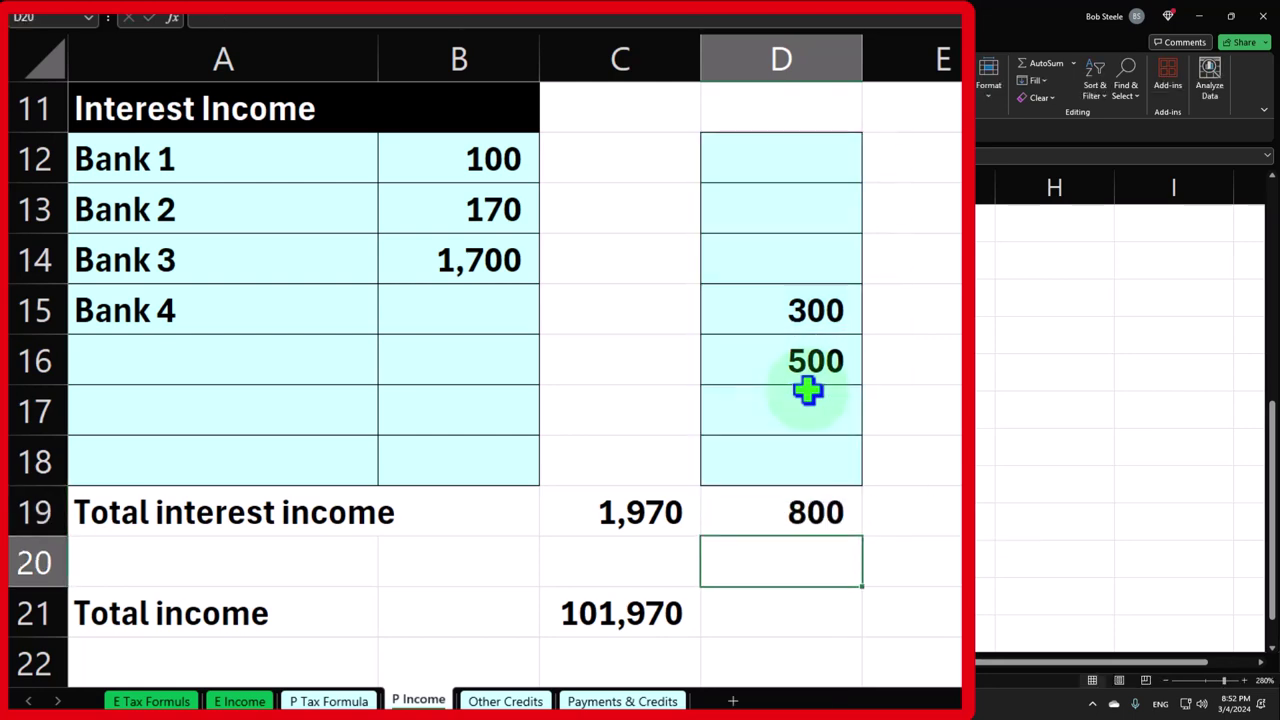
Compare the P Tax Formula sheet with the income section of Form 1040 in Lacerte
left_click(329, 701)
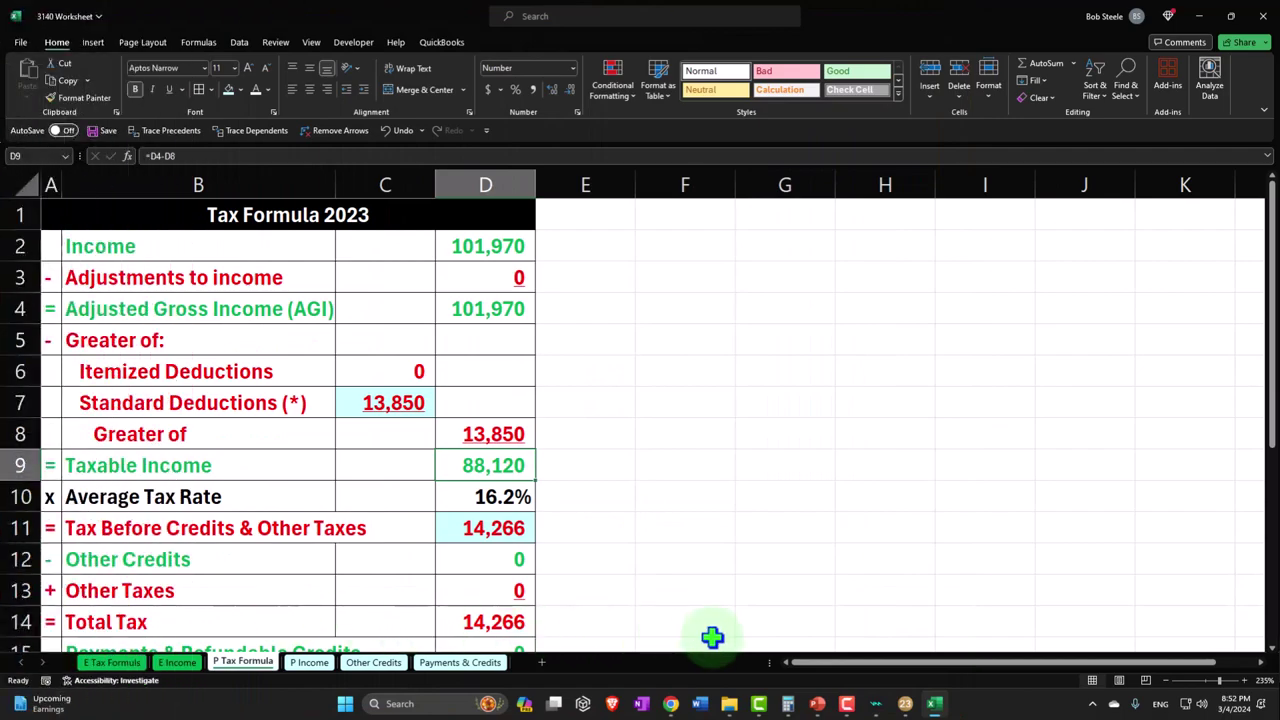
left_click(903, 702)
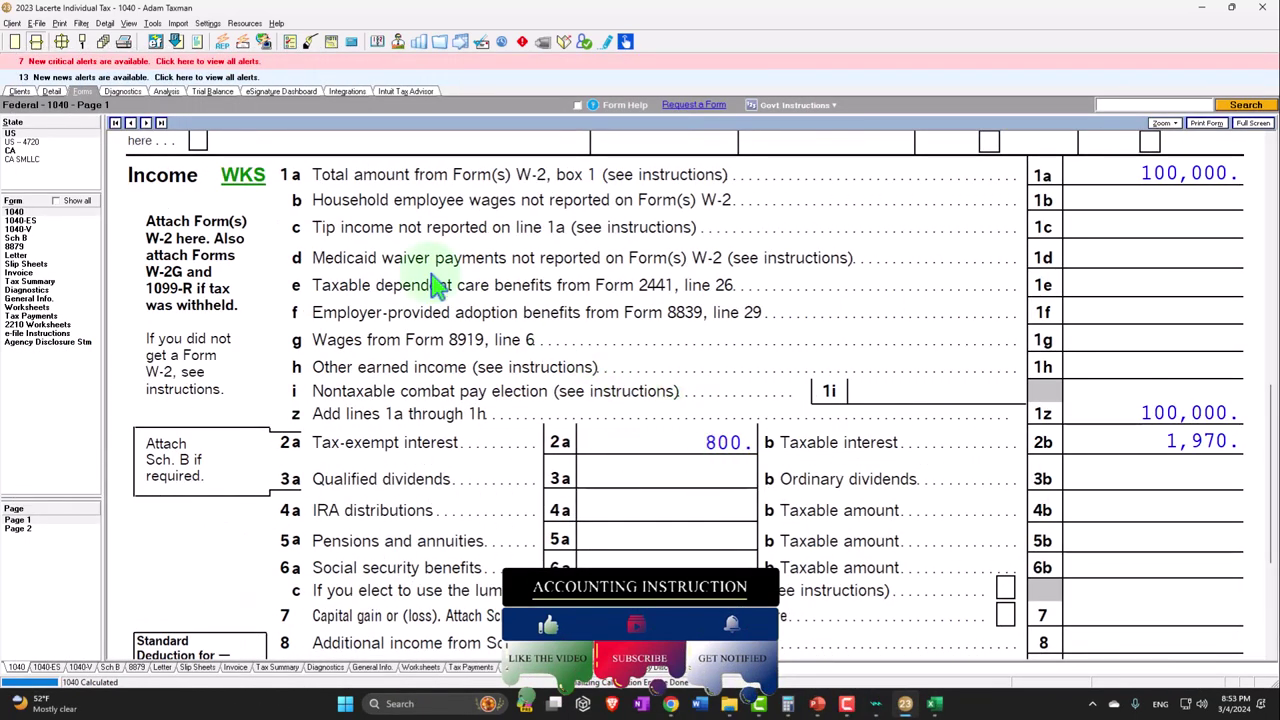
Open the Passthrough K-1 partnership input and enter 890 as line 5 federal interest income from banks
left_click(54, 92)
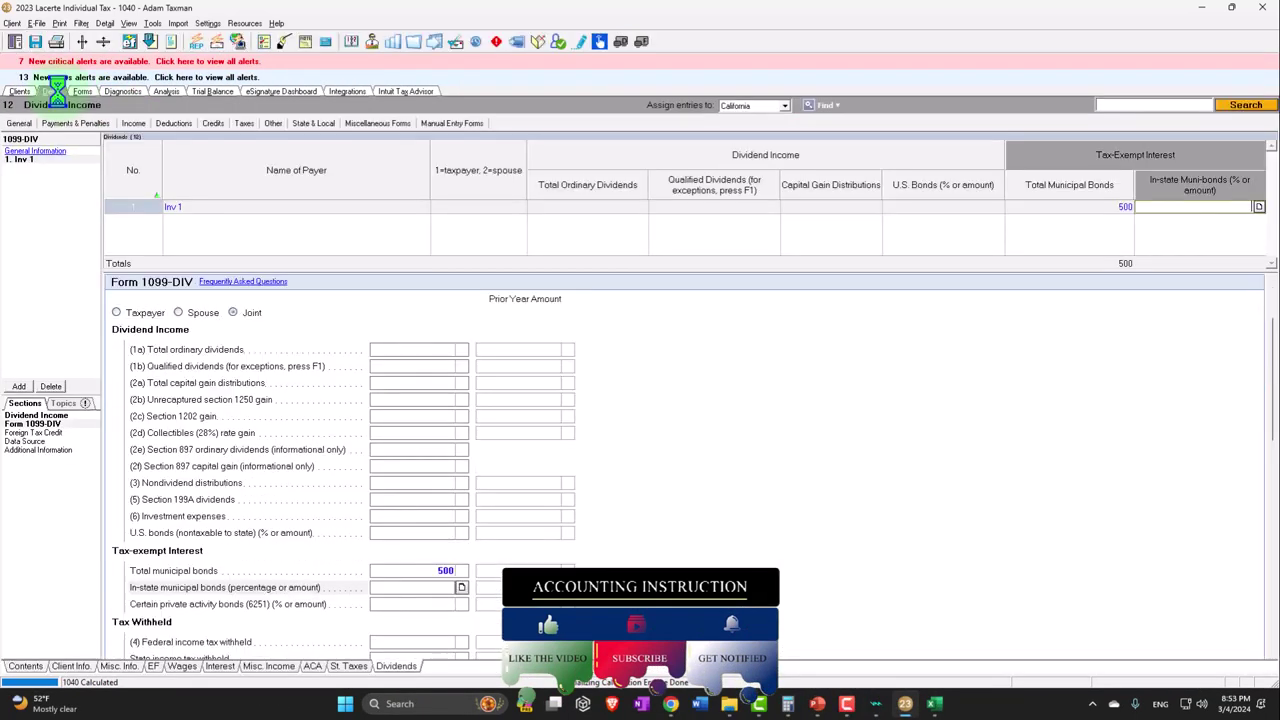
left_click(135, 123)
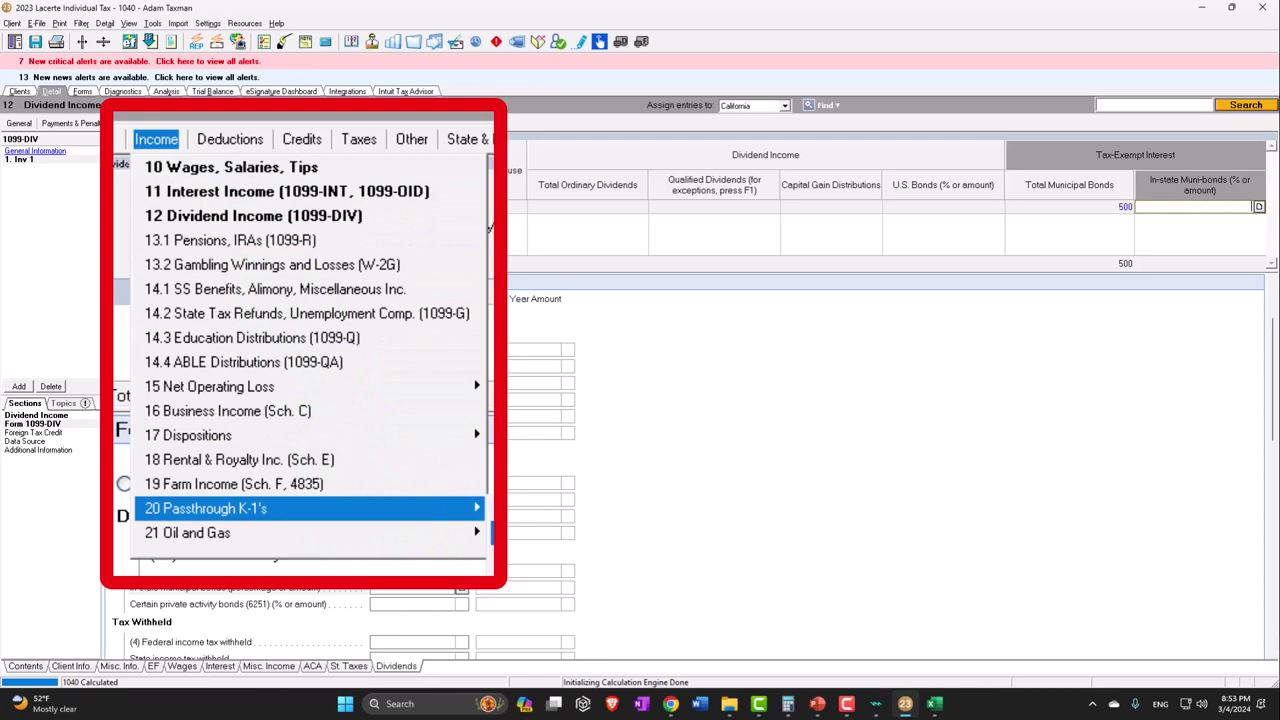
left_click(380, 343)
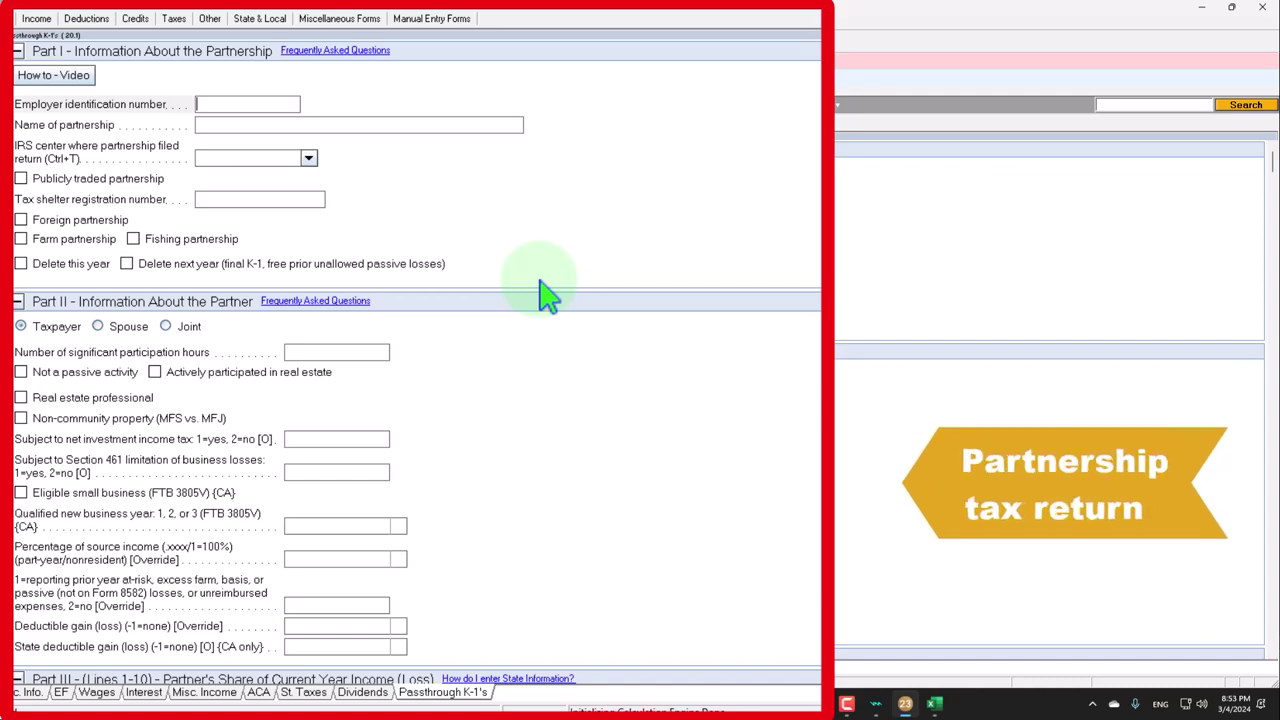
scroll(548, 295, "down", 9)
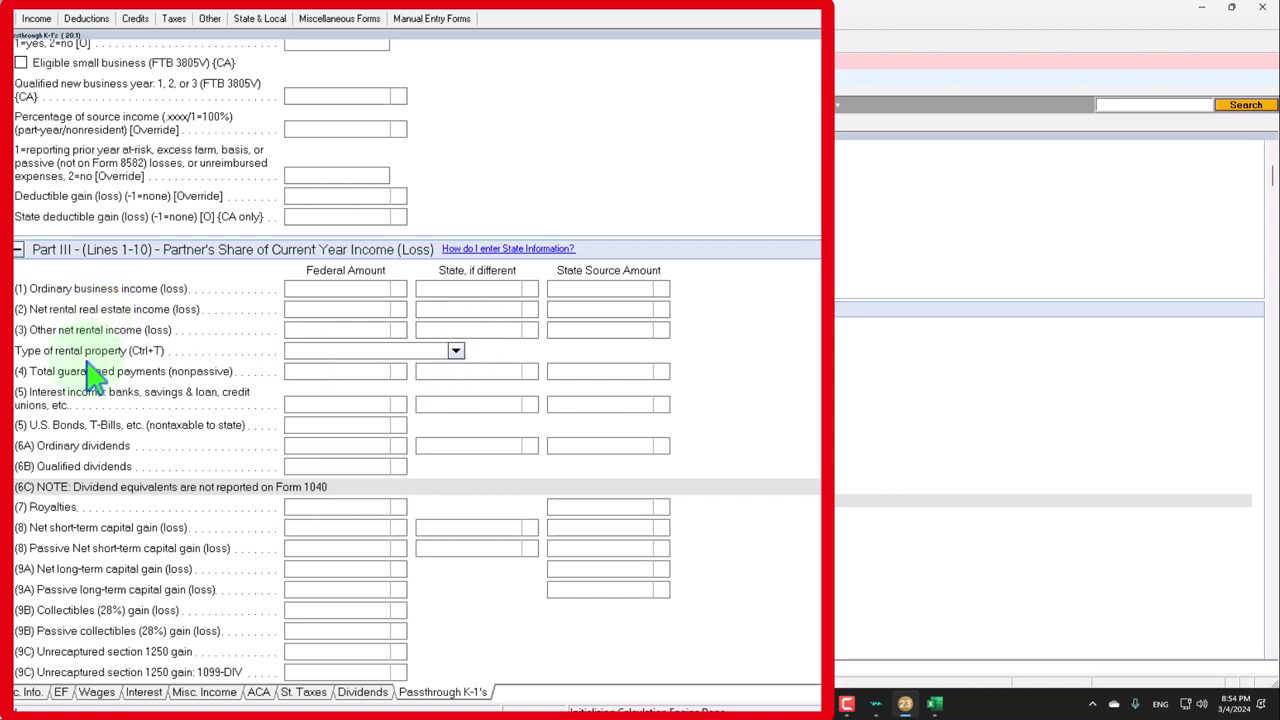
scroll(92, 378, "down", 2)
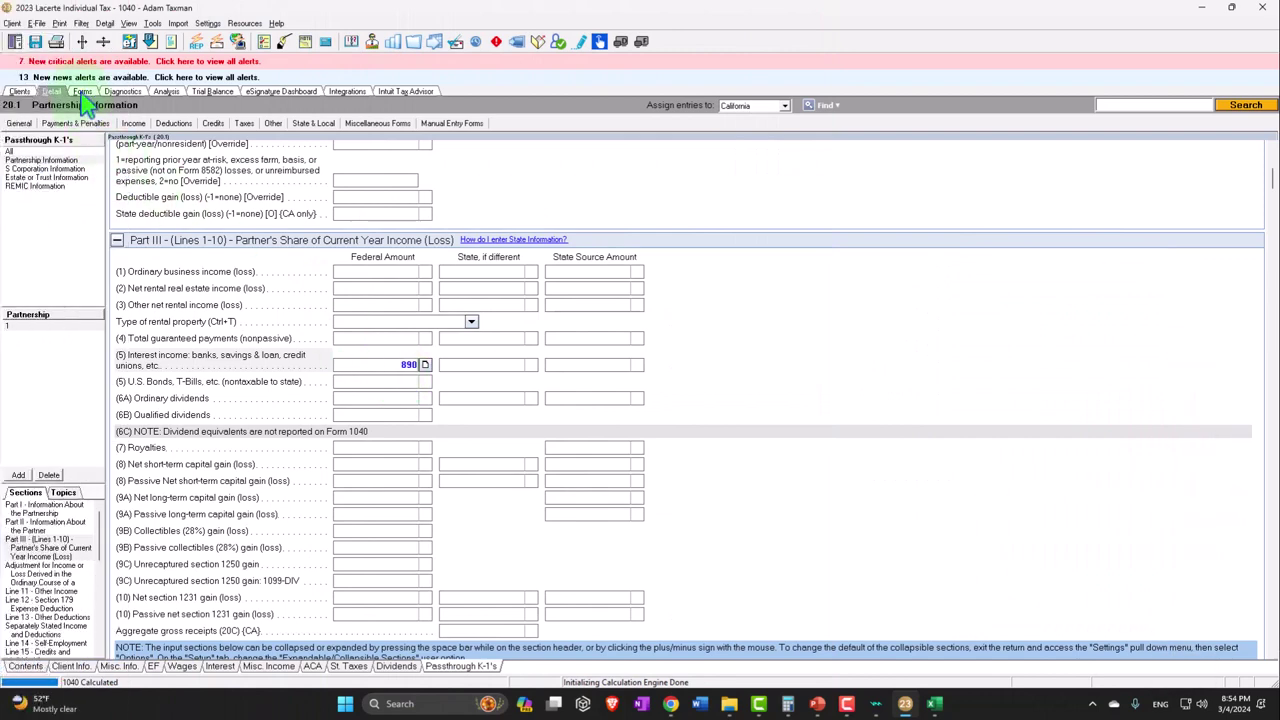
Check how the partnership K-1 interest flows to Schedule B's payer list and Form 1040 line 2b
left_click(82, 92)
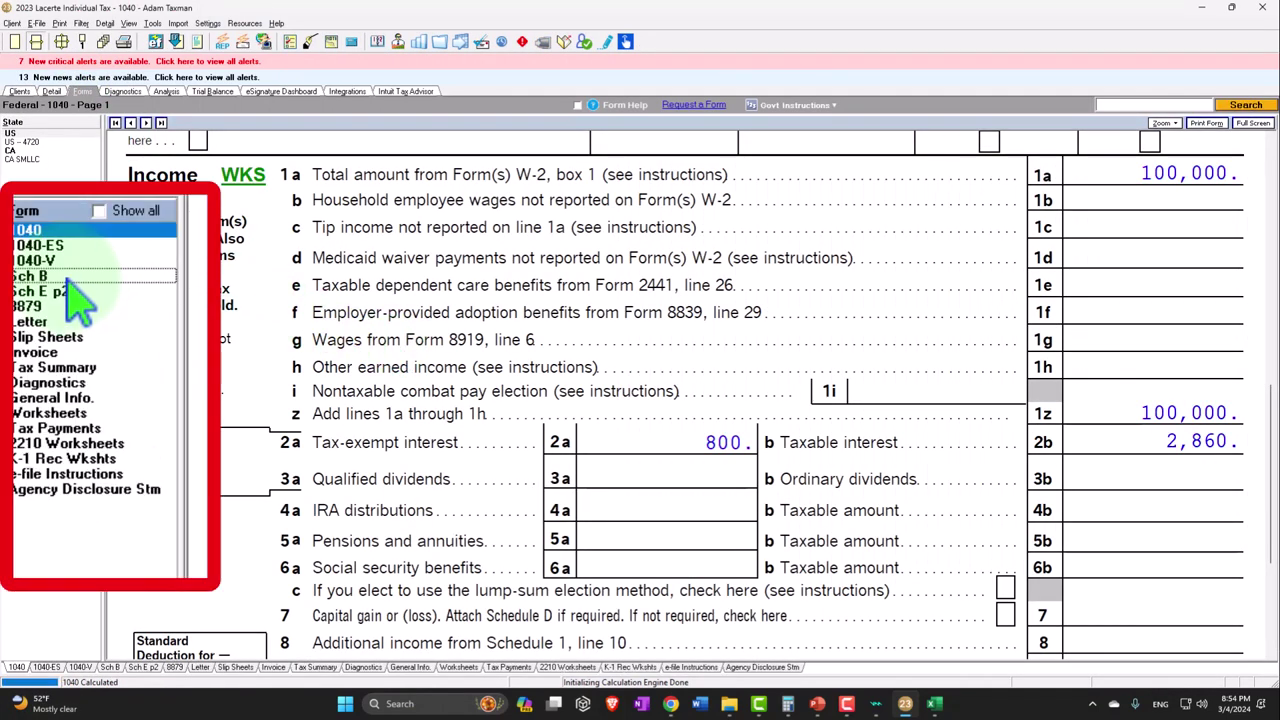
left_click(30, 237)
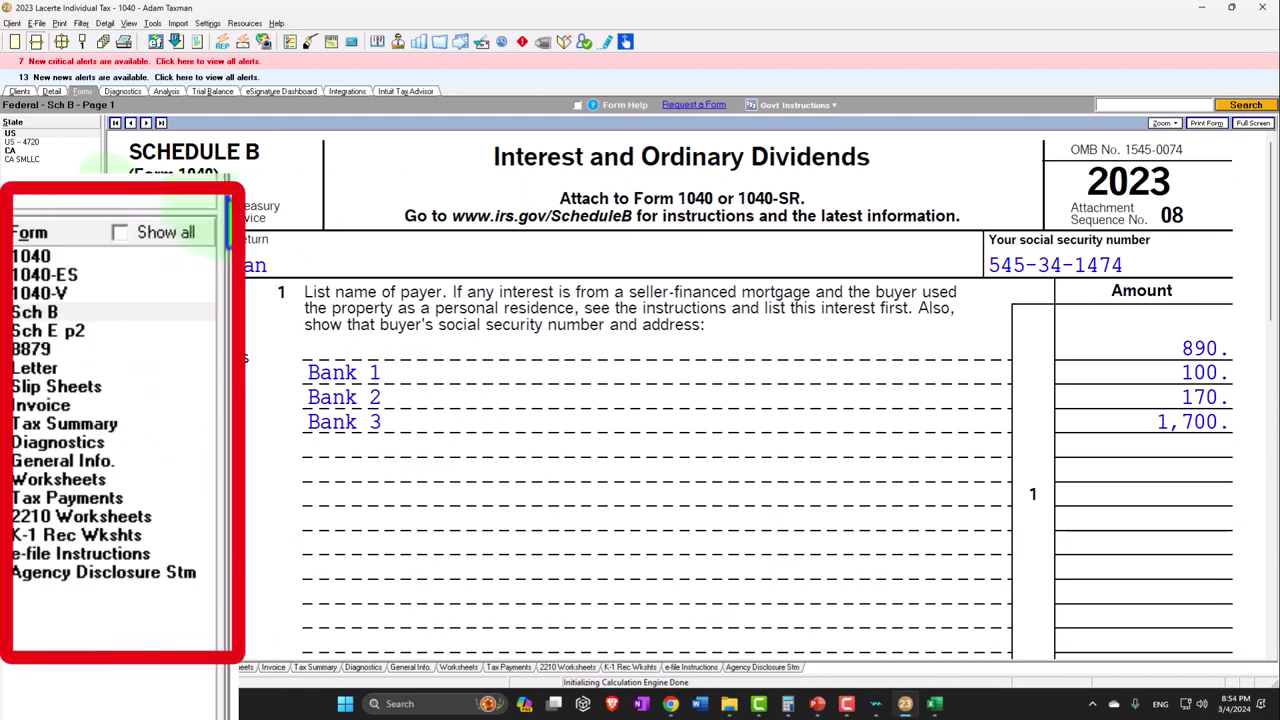
left_click(20, 212)
scroll(503, 318, "down", 10)
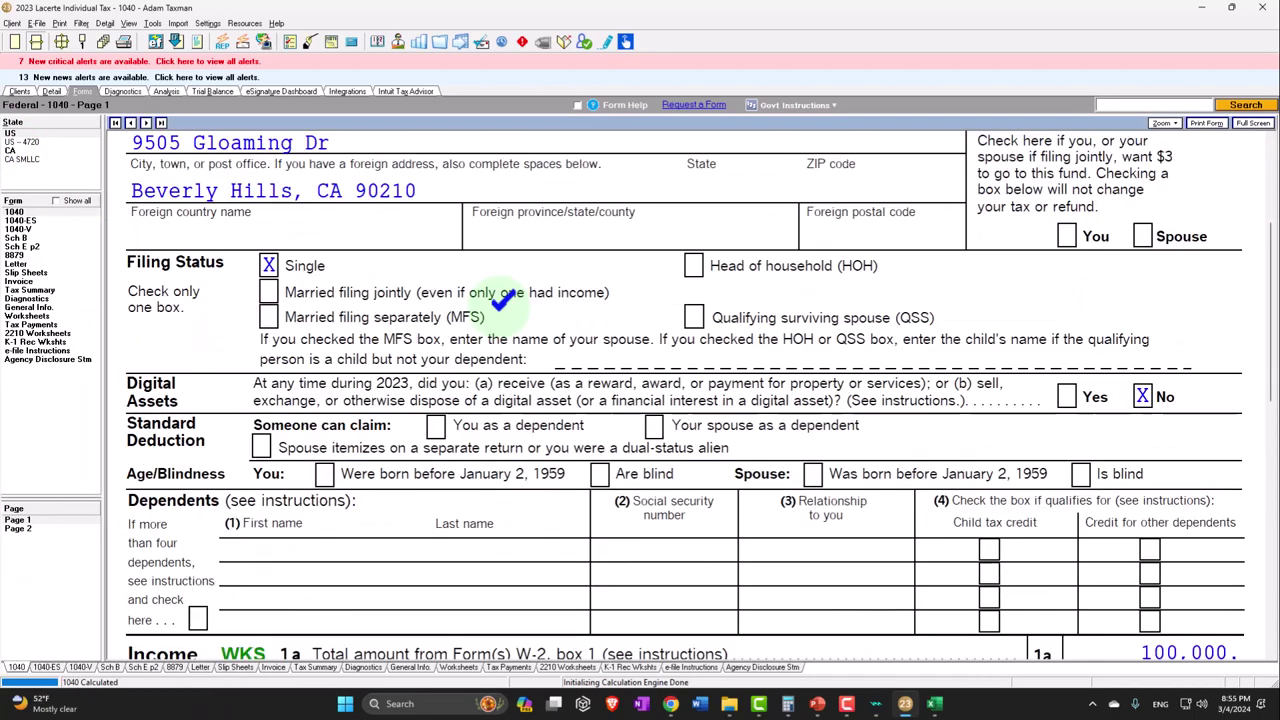
scroll(503, 318, "down", 1)
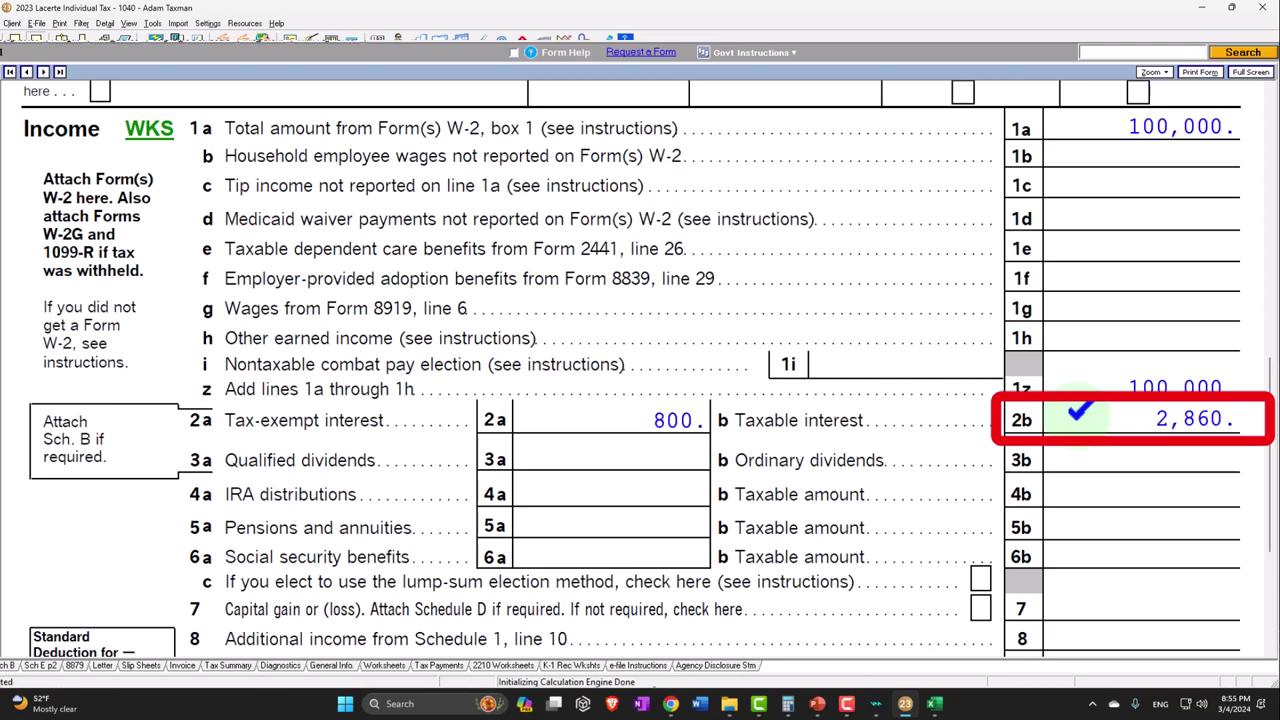
double_click(1078, 413)
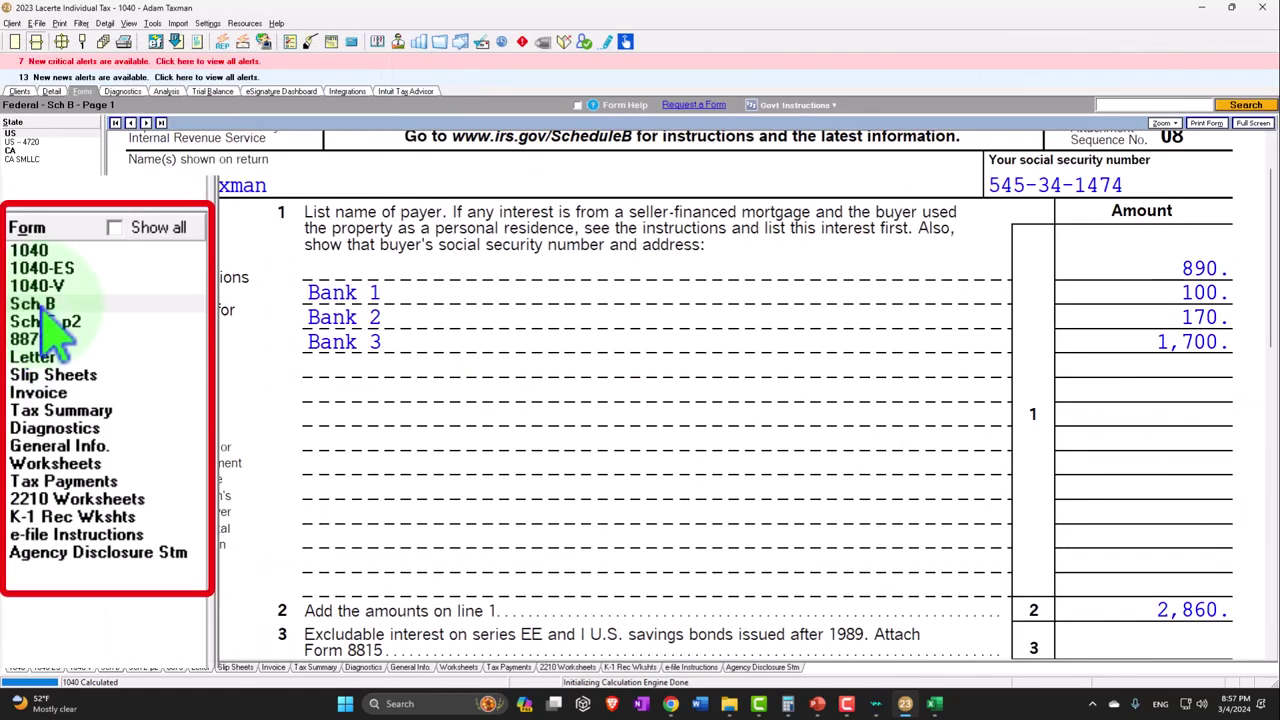
left_click(28, 250)
scroll(470, 425, "down", 6)
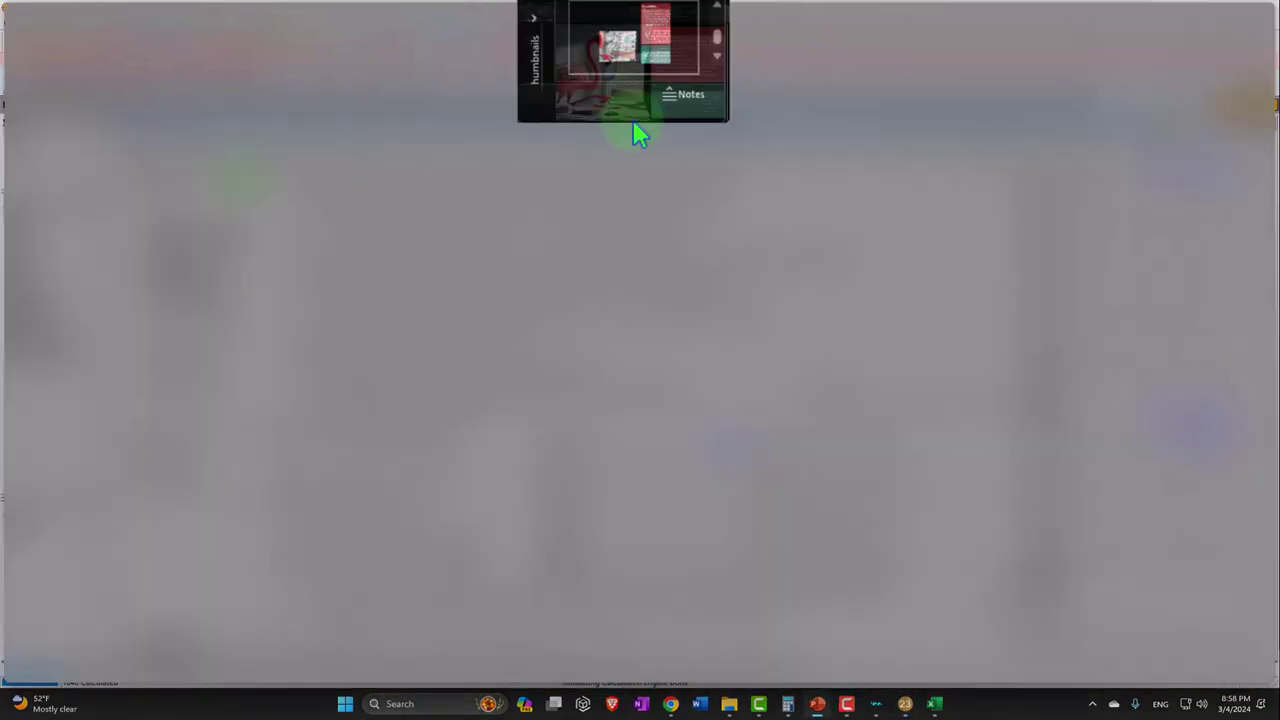
Switch to the PowerPoint presentation and review the slides on nominees, amortizable bond premium and seller-financed mortgages
left_click(633, 120)
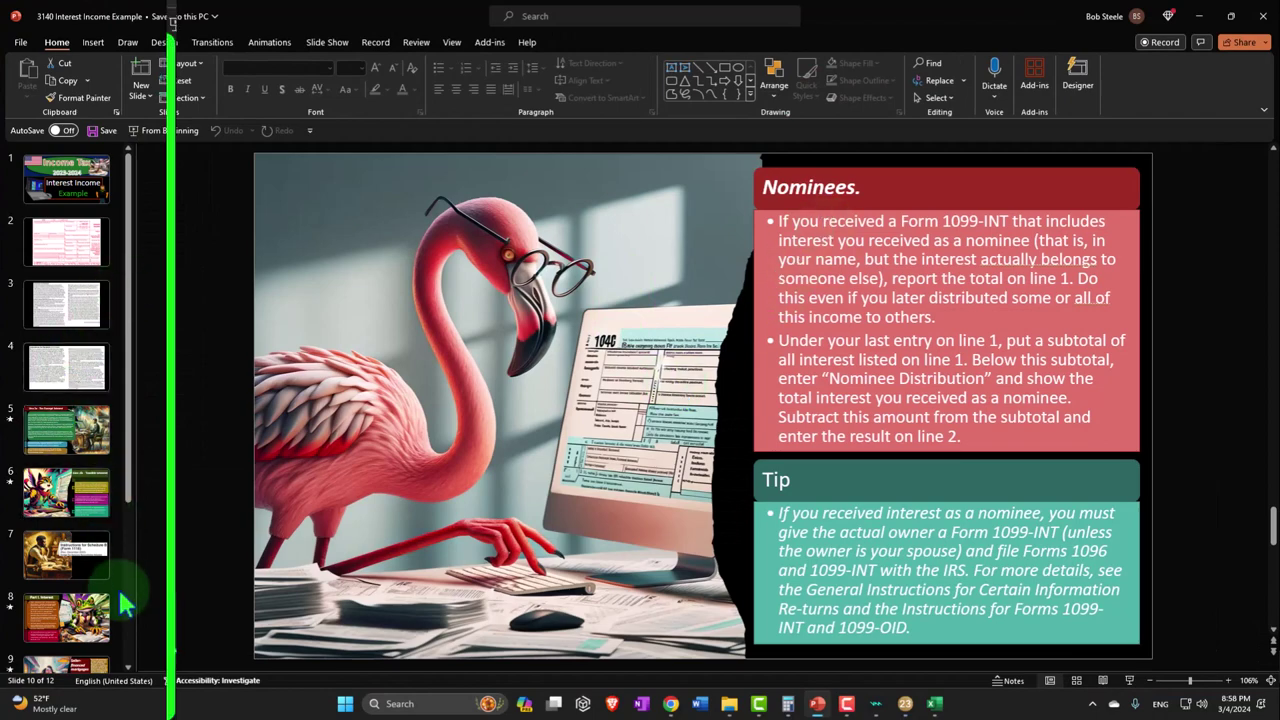
scroll(95, 525, "down", 3)
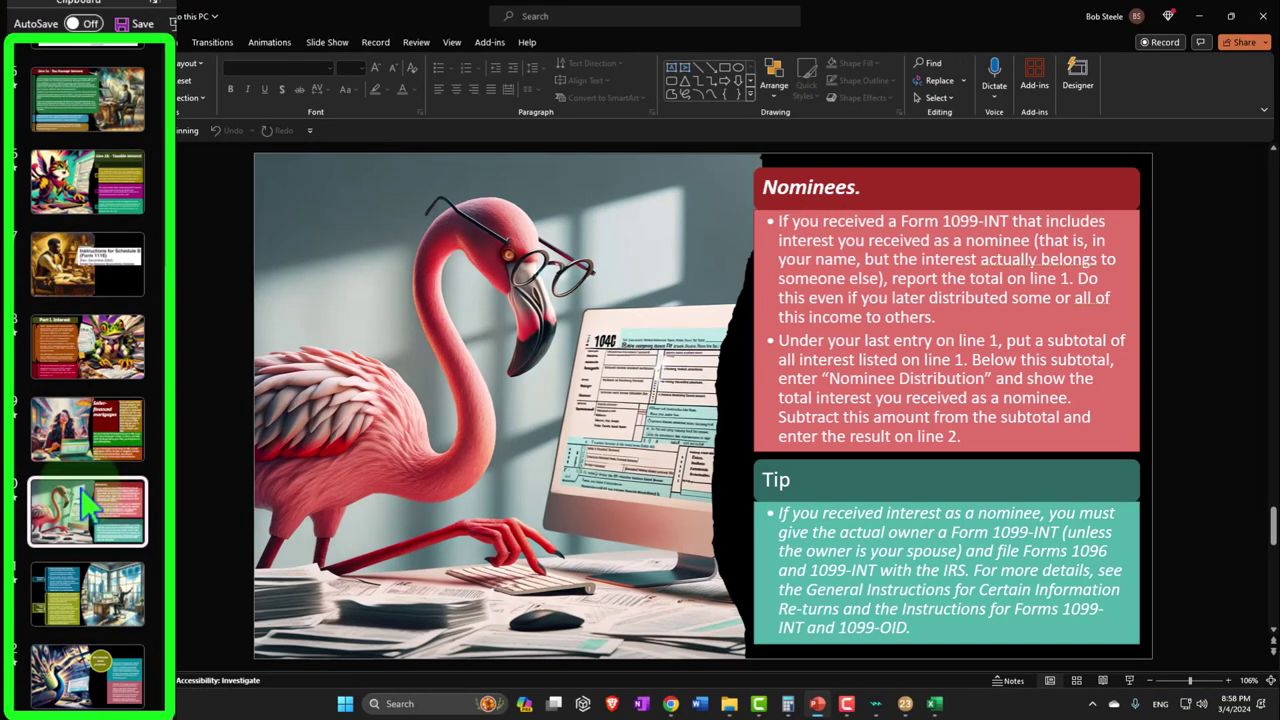
key("Down")
key("Down")
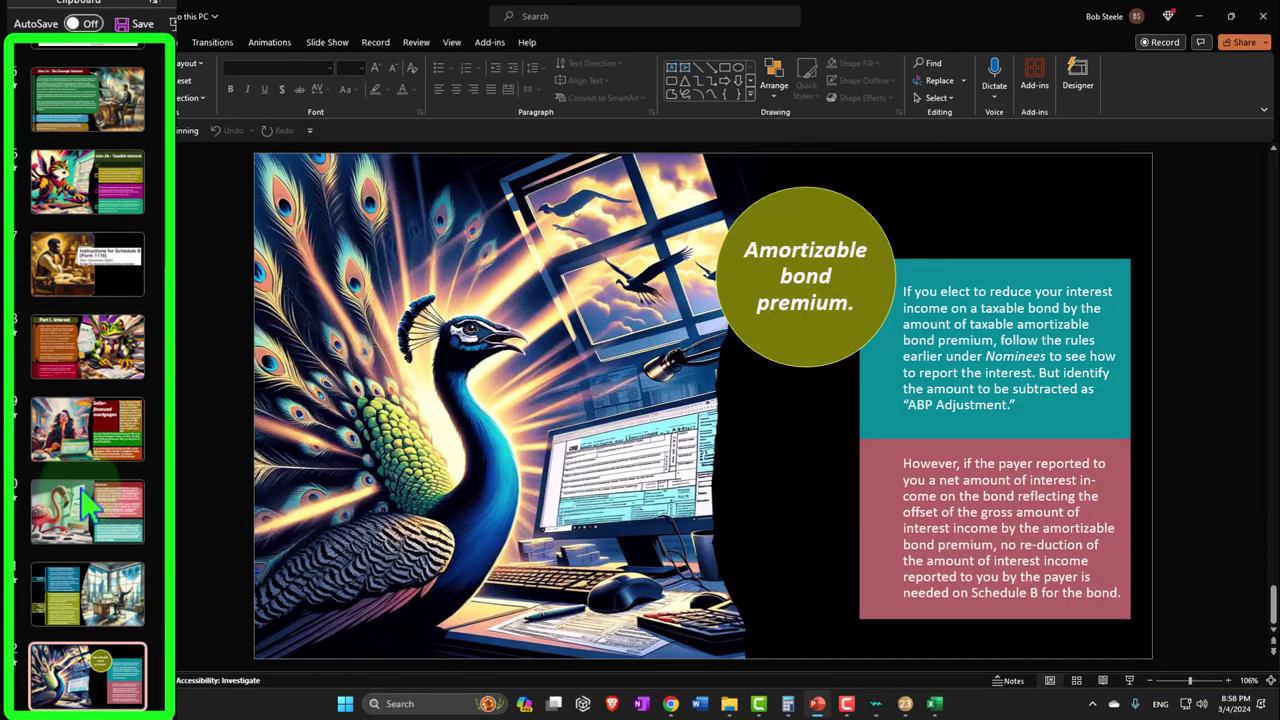
key("Up")
key("Up")
key("Up")
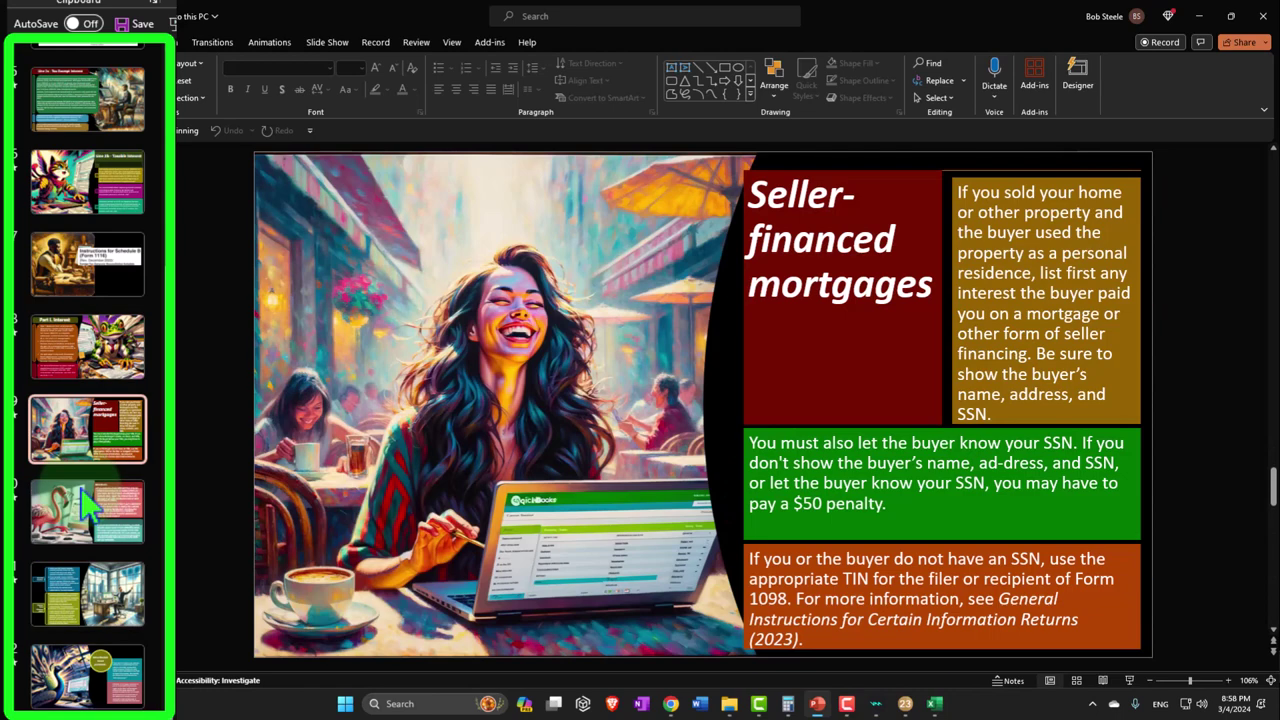
left_click(88, 505)
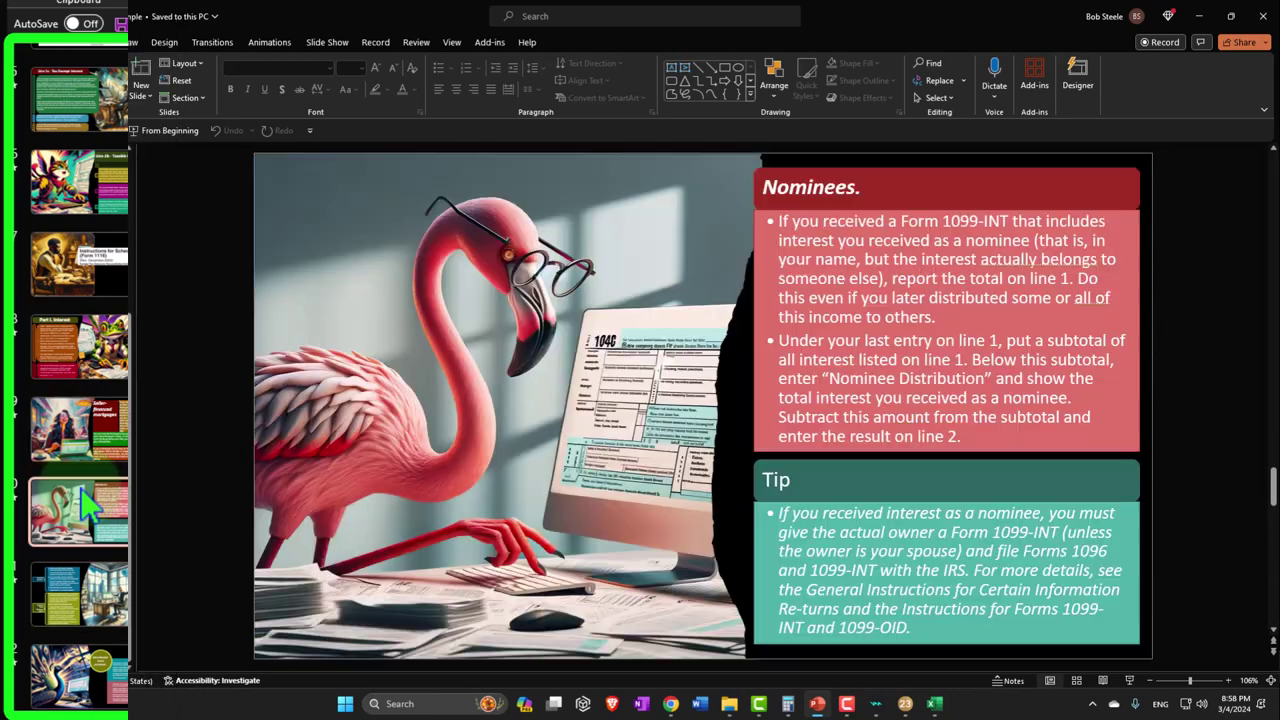
Switch to Lacerte and add Bank 5 as a 1099-INT payer with 6,000 of interest income from banks
key("alt+Tab")
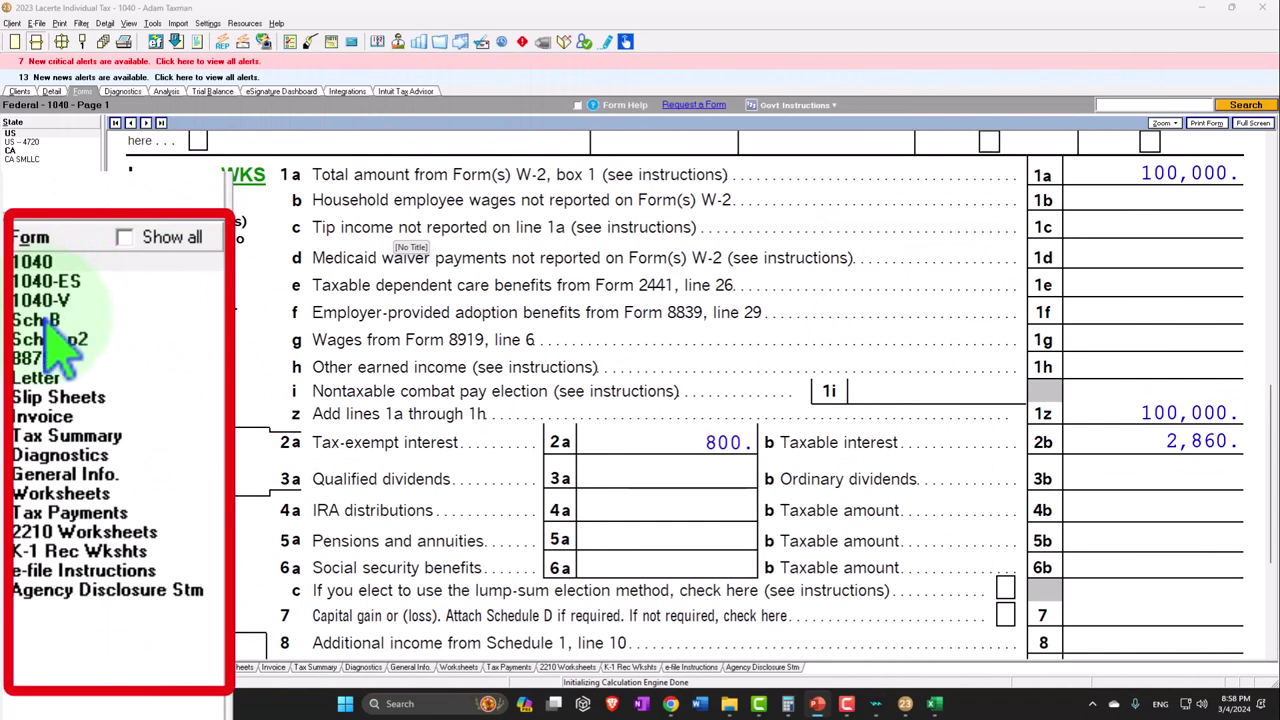
left_click(15, 237)
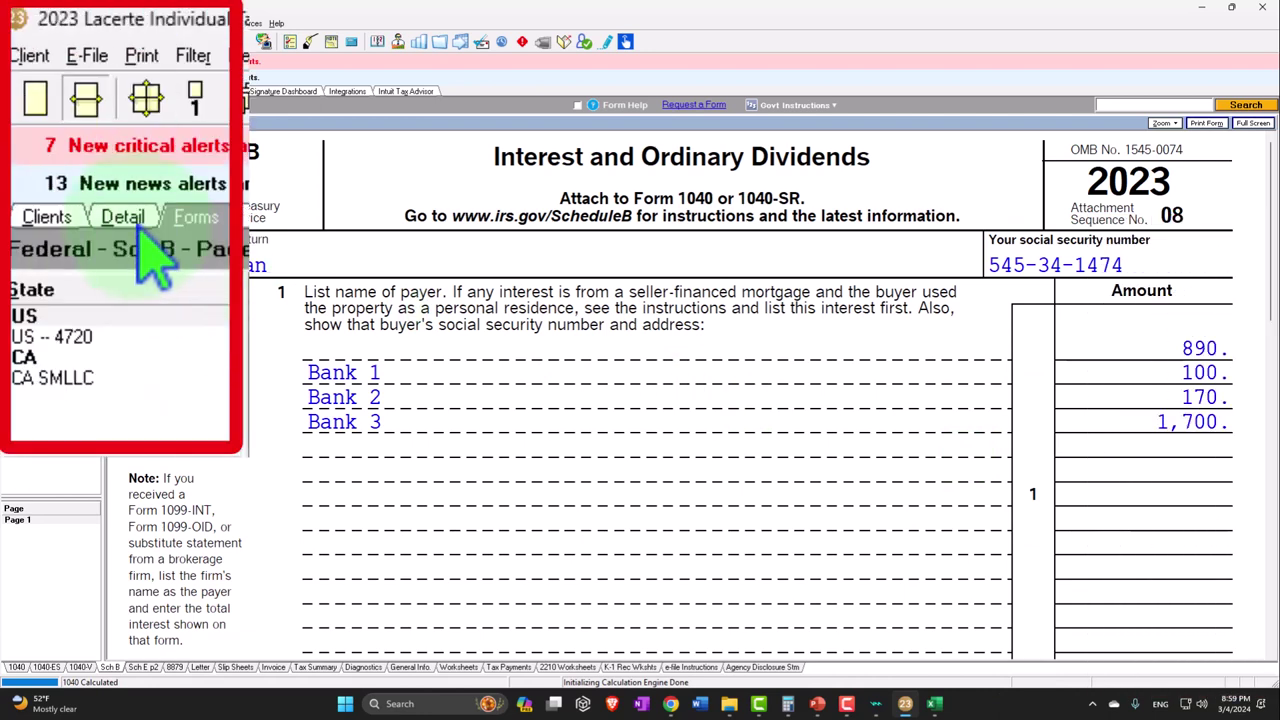
left_click(54, 92)
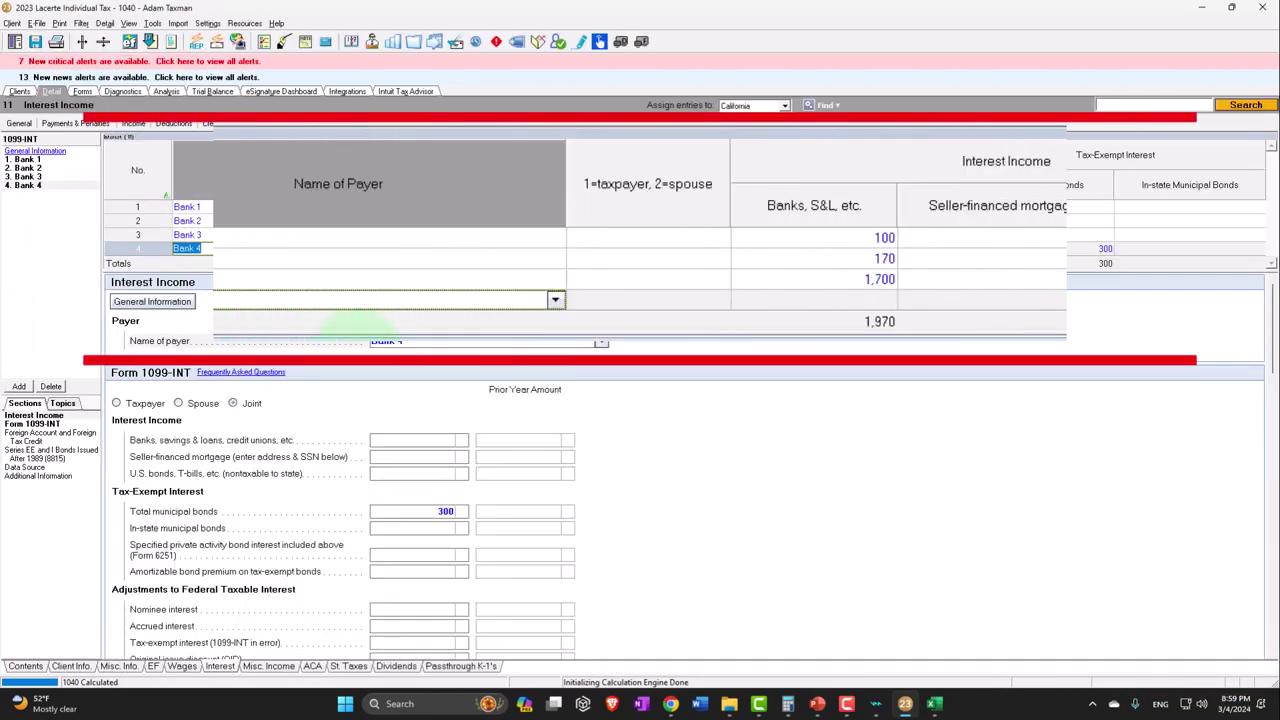
left_click(19, 386)
type("Bank ")
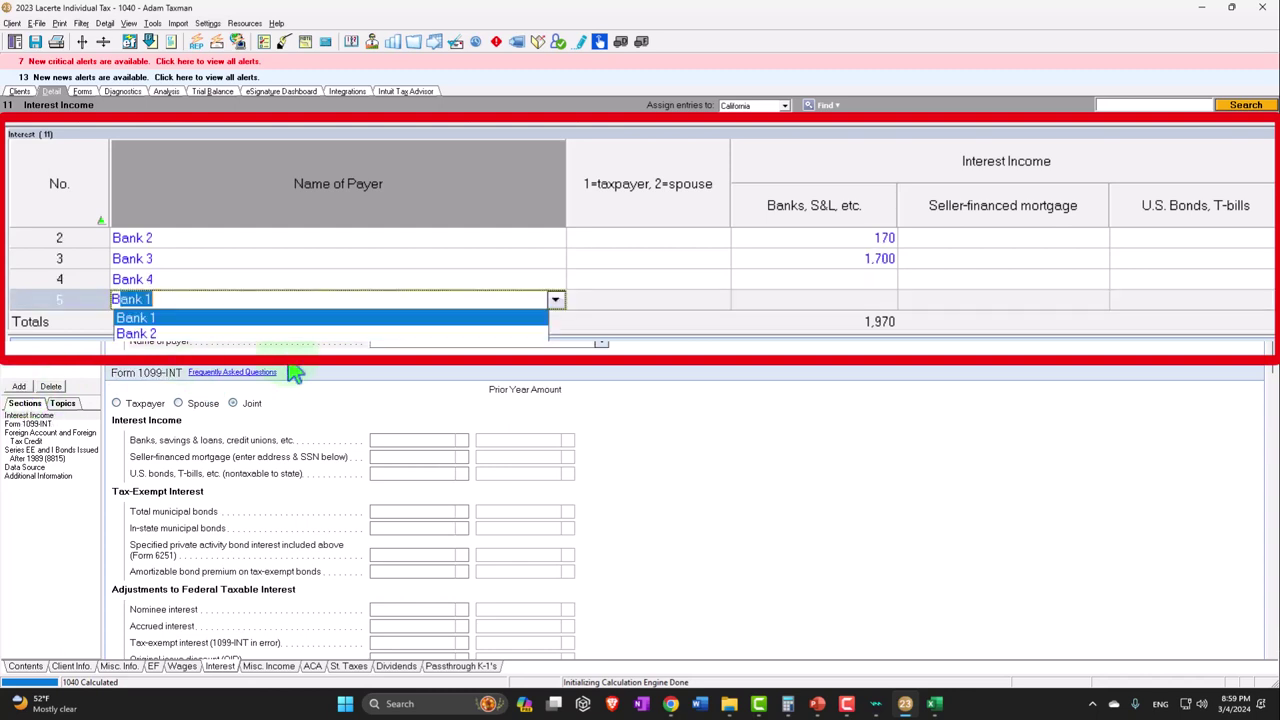
type("5")
key("Tab")
key("Tab")
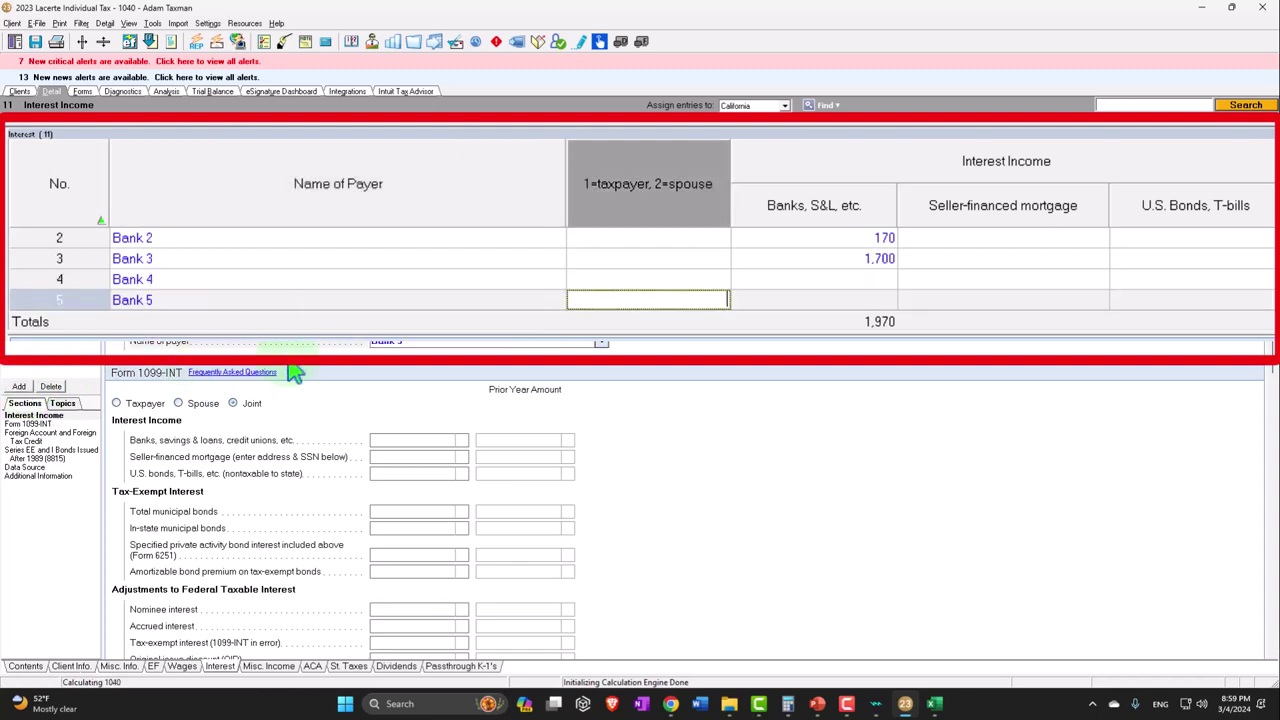
type("6,000")
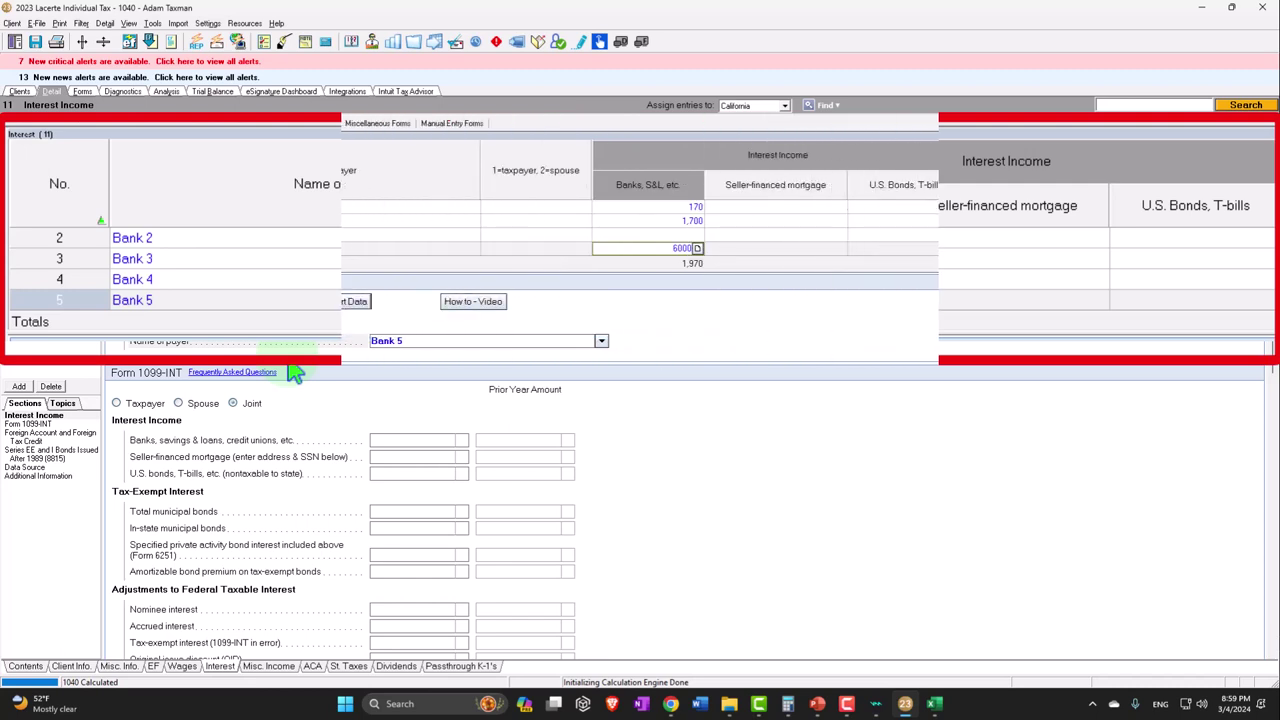
key("Tab")
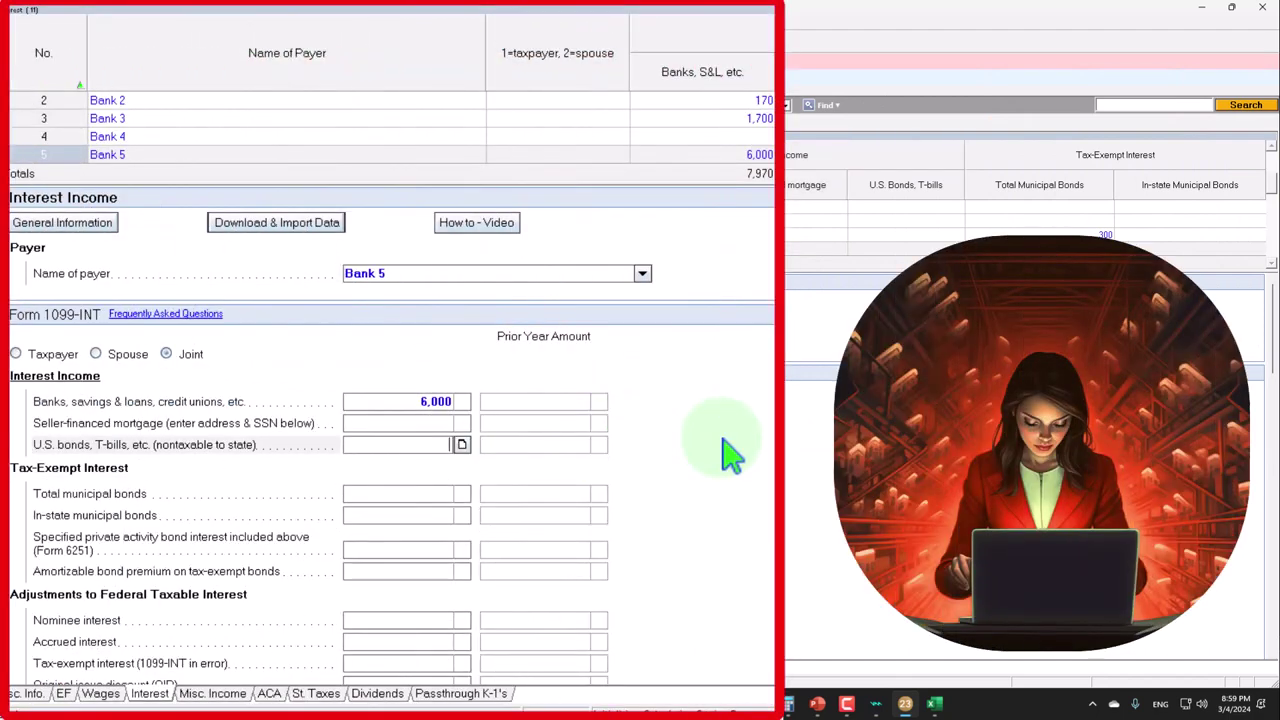
key("Tab")
Enter 6,000 as nominee interest for Bank 5 under the adjustments to federal taxable interest
scroll(668, 479, "down", 2)
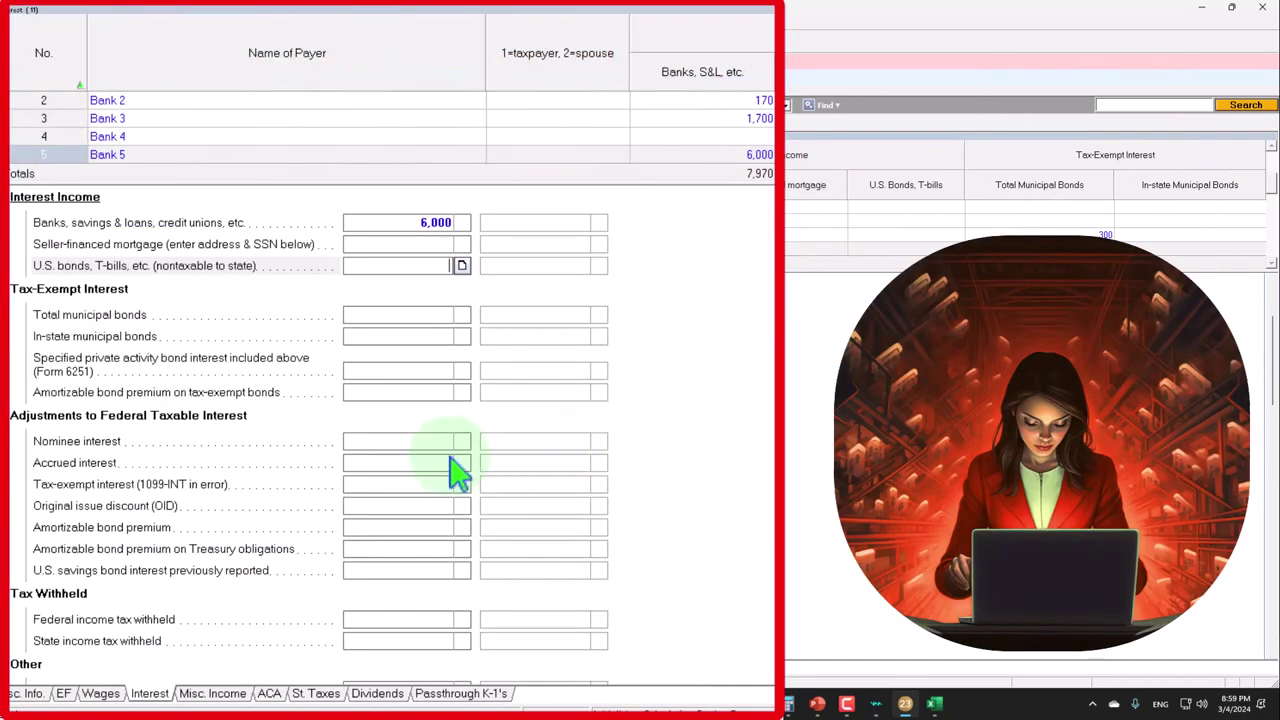
scroll(305, 478, "down", 2)
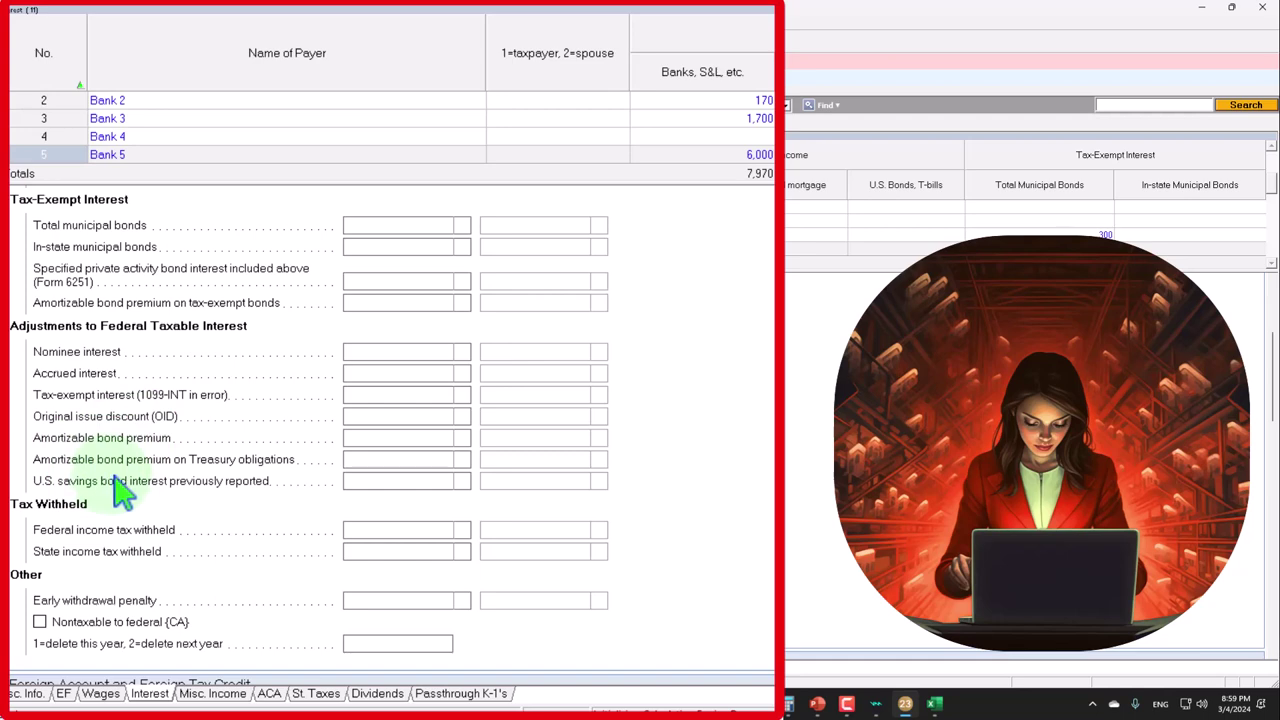
left_click(420, 352)
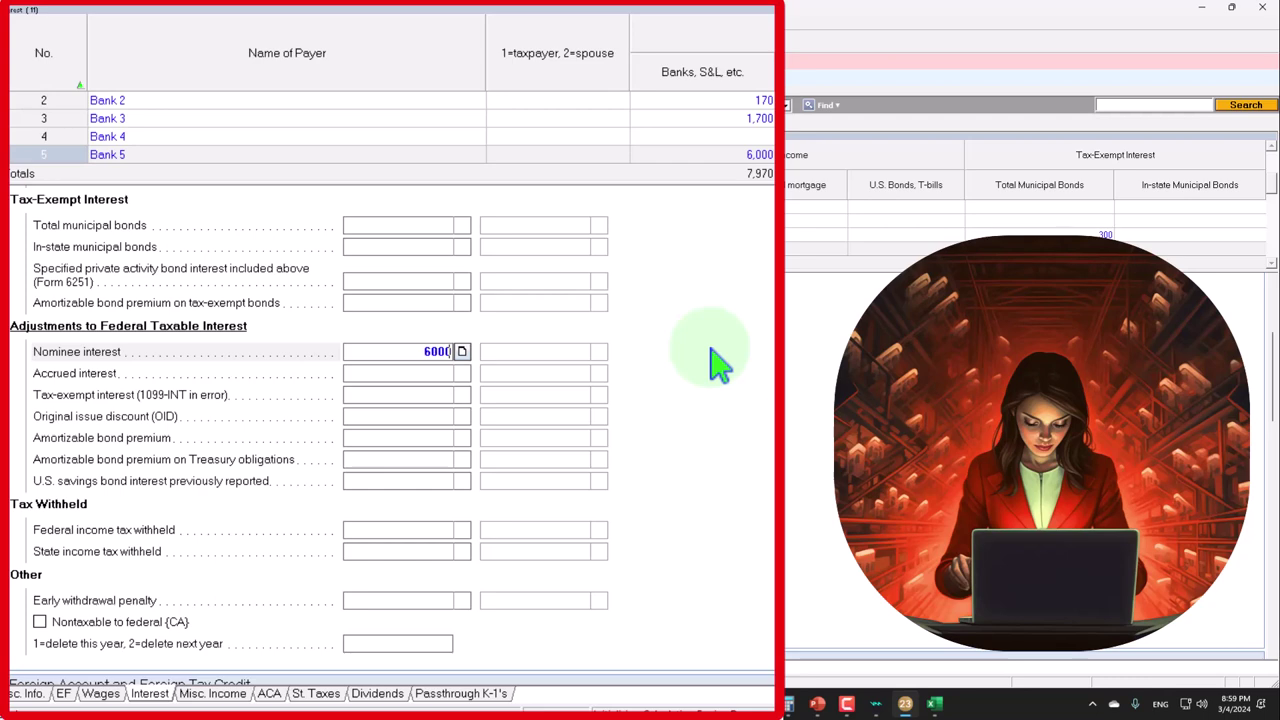
key("Return")
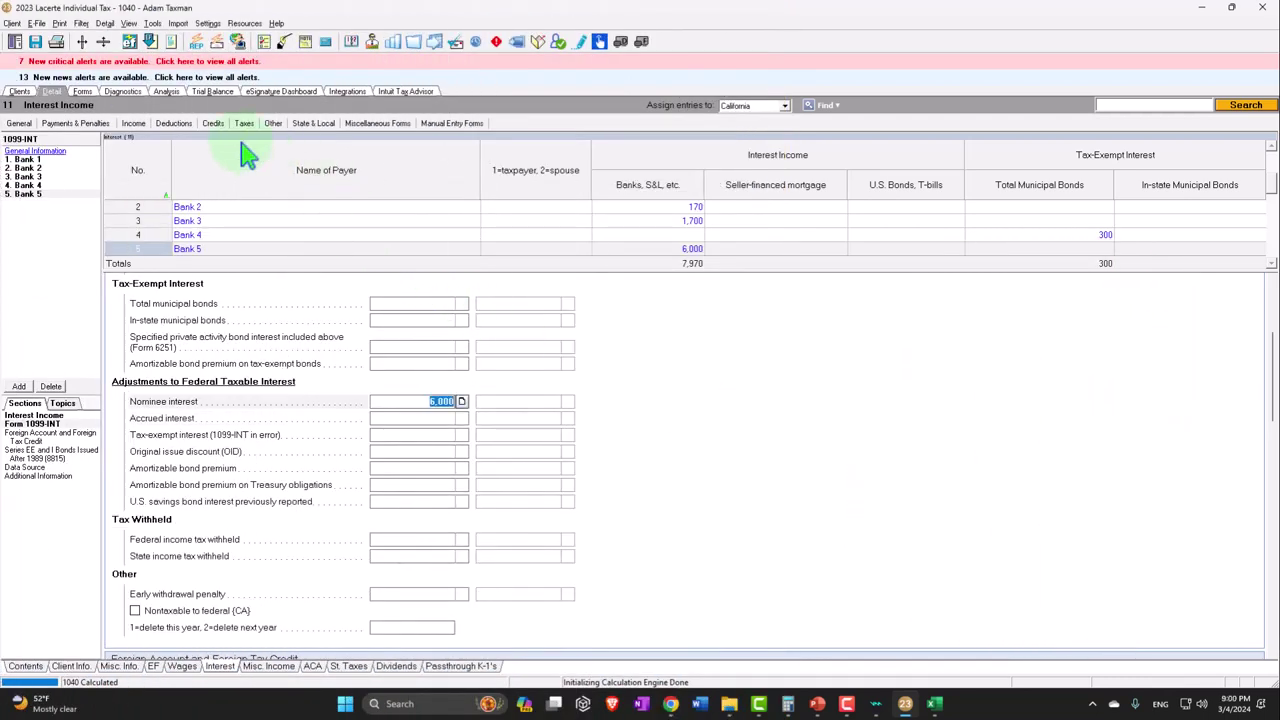
Check how Bank 5's interest and the nominee distribution appear on Schedule B and carry to Form 1040 line 2b
left_click(82, 91)
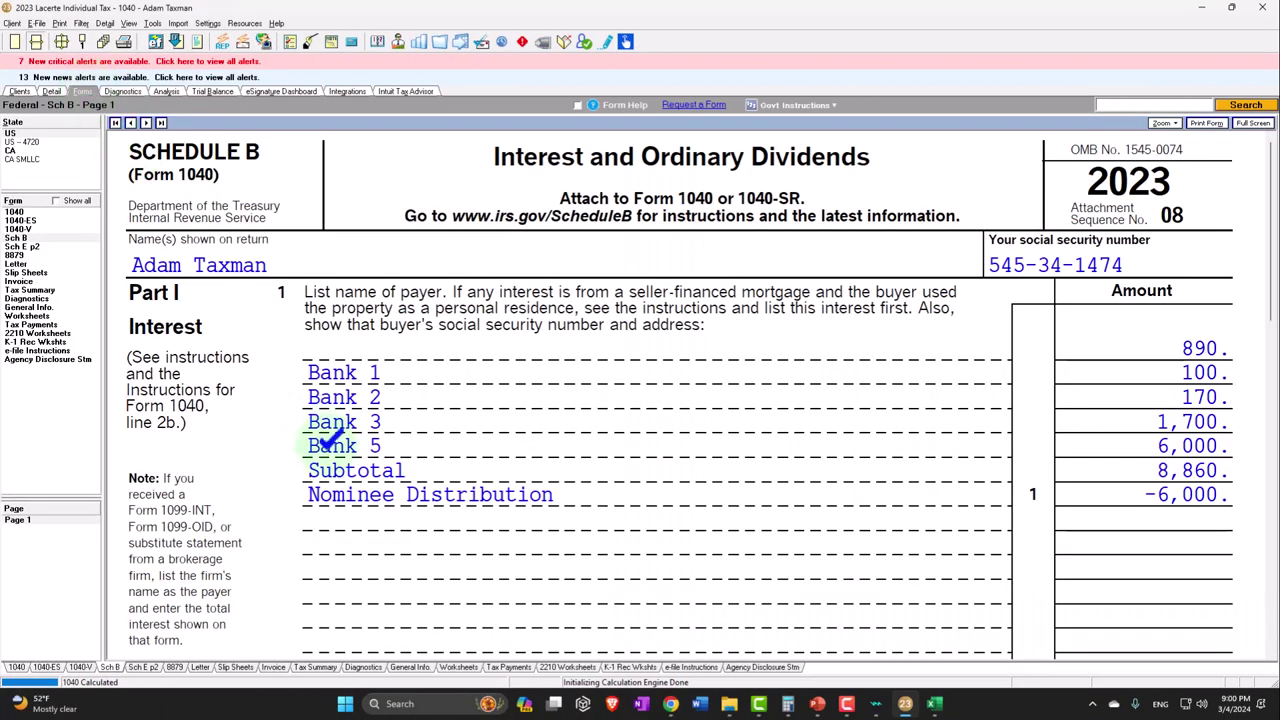
left_click(16, 212)
scroll(545, 470, "down", 3)
scroll(545, 490, "down", 5)
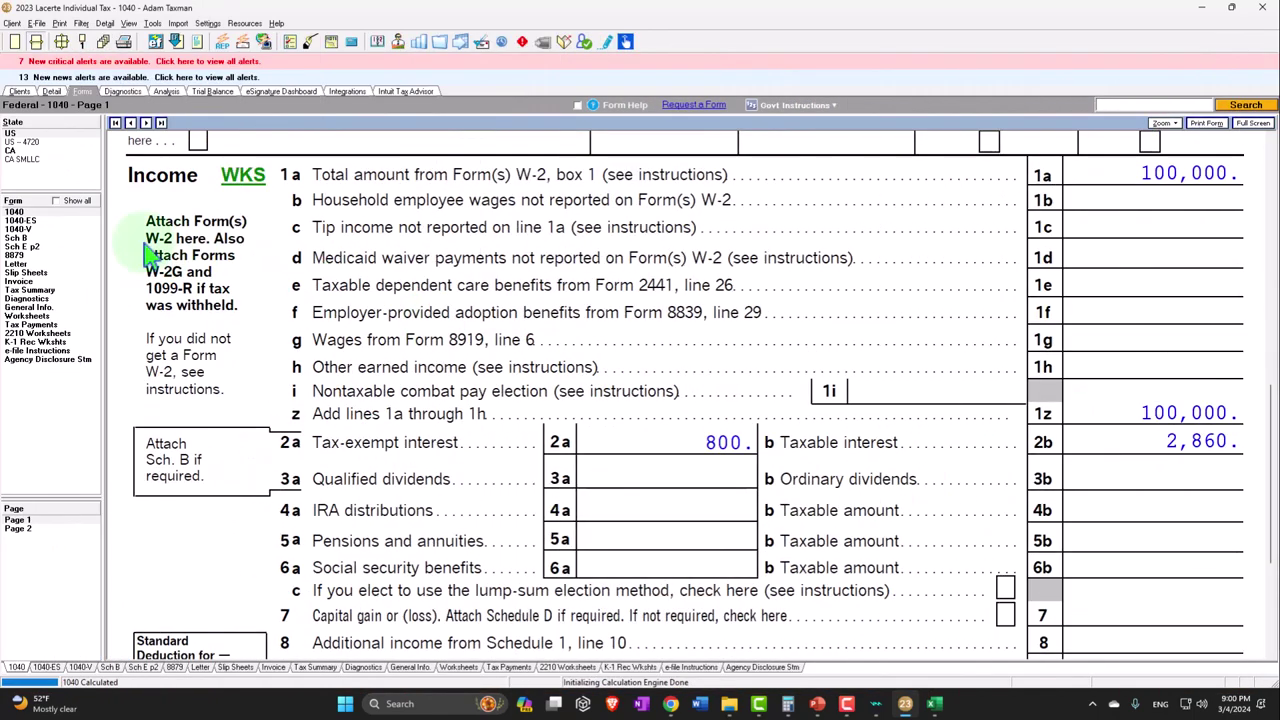
left_click(15, 238)
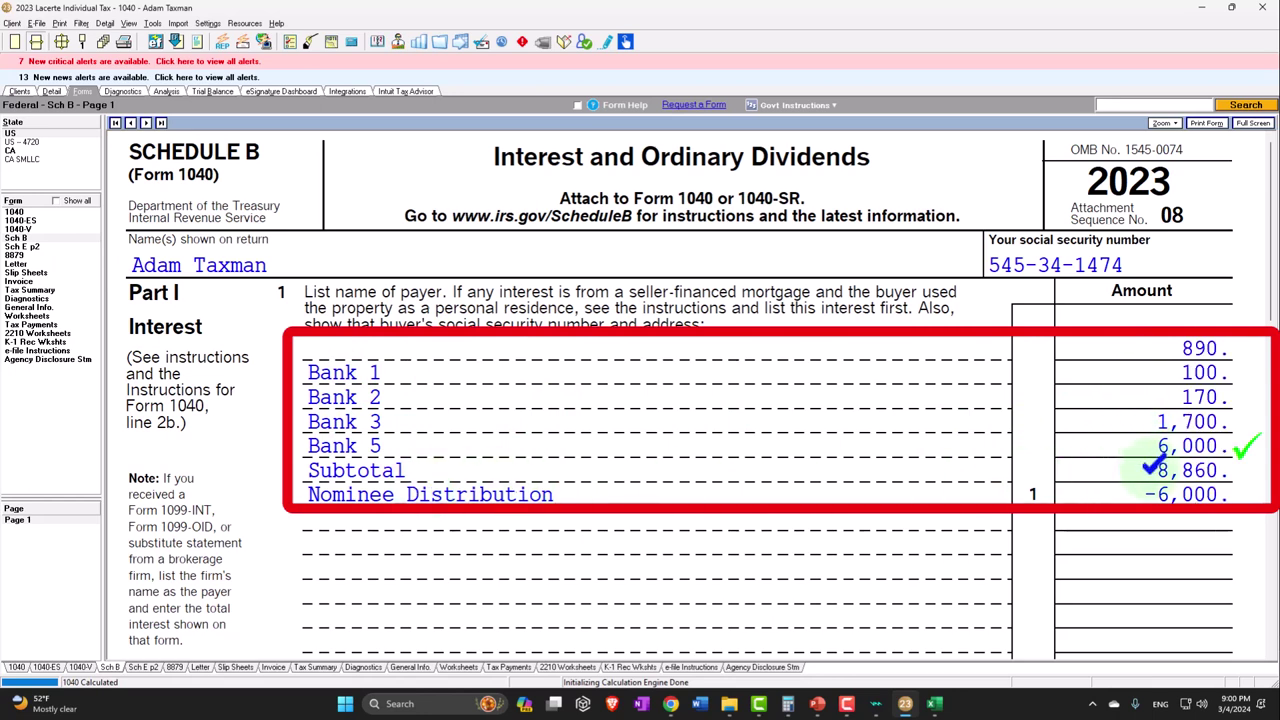
scroll(1157, 468, "down", 2)
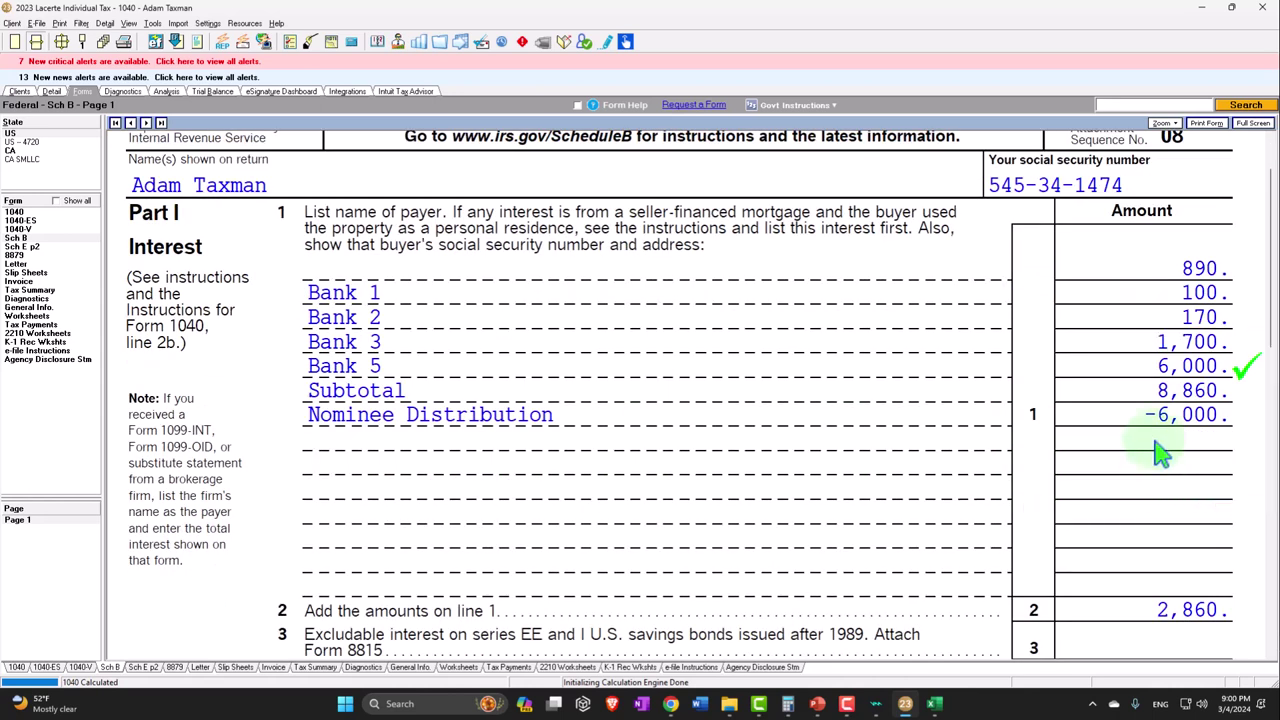
left_click(1173, 415)
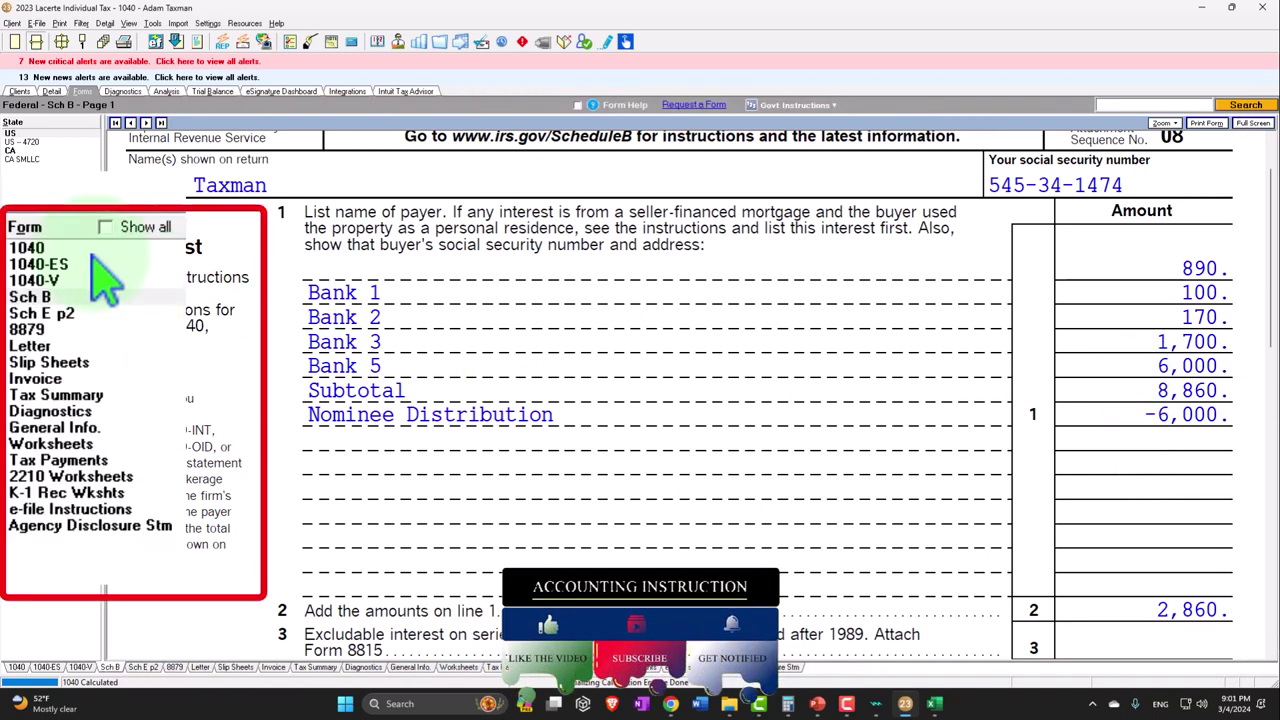
Return to page 1 of Form 1040 and review its income section
left_click(14, 212)
scroll(520, 415, "down", 5)
scroll(518, 414, "down", 10)
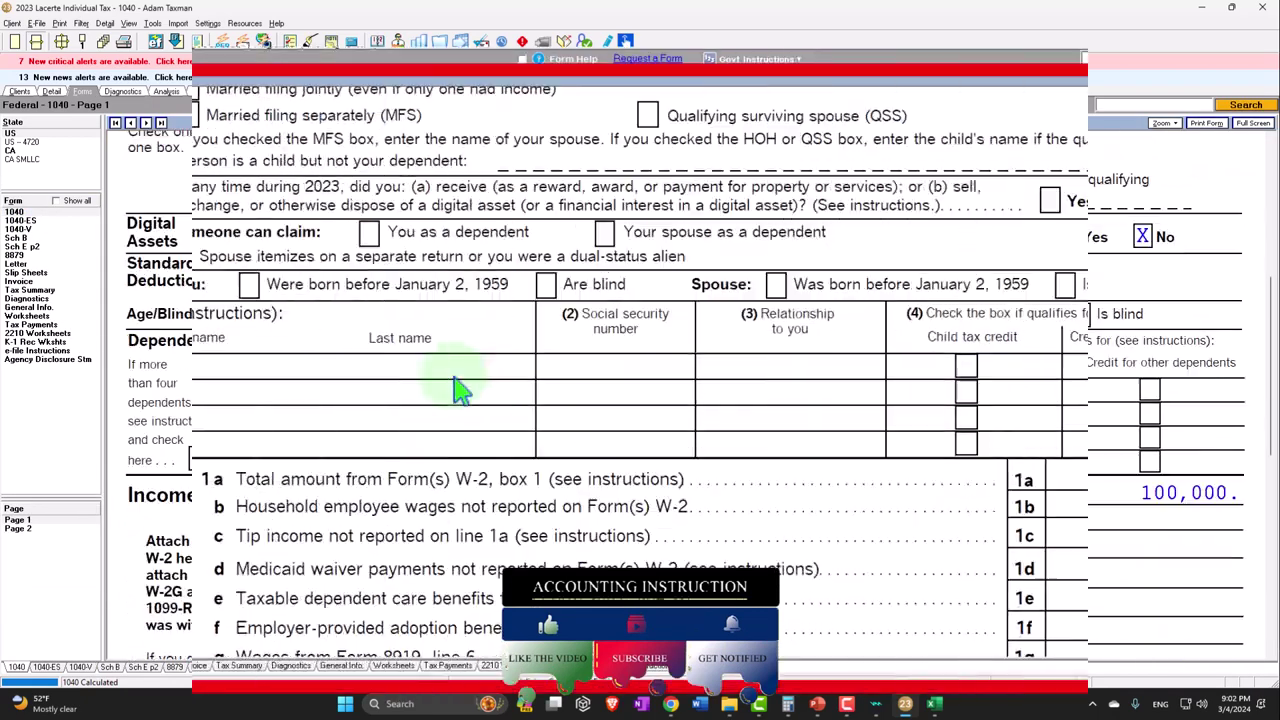